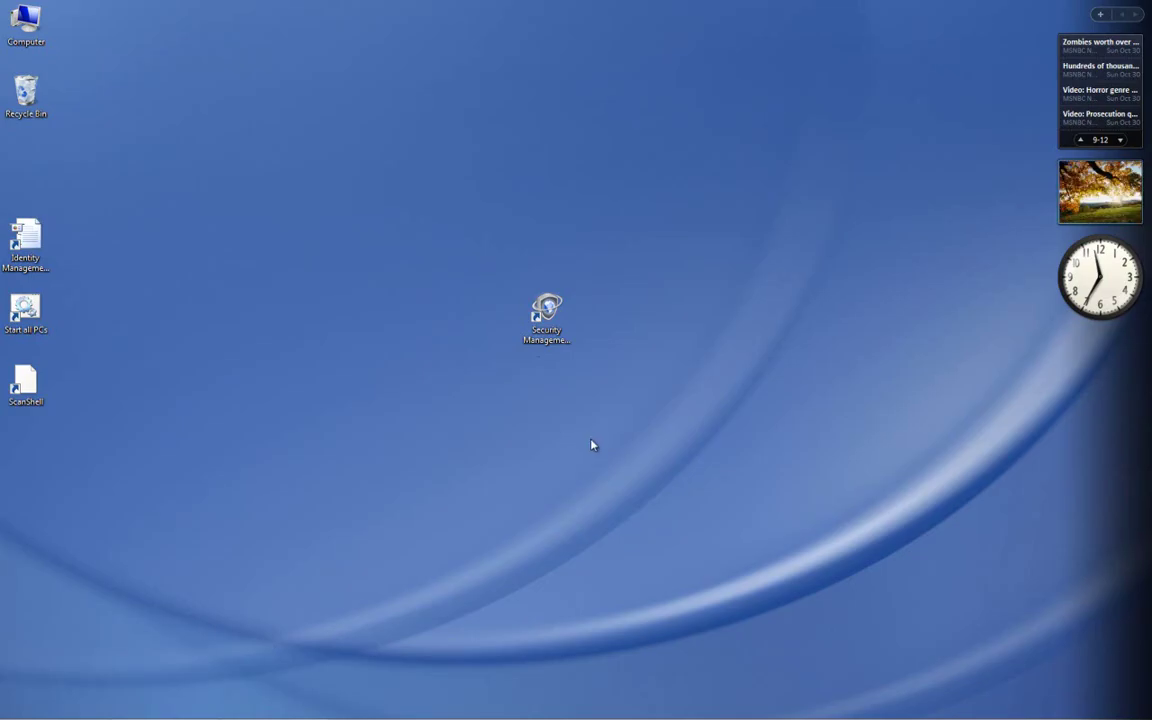
Launch Security Management and sign in with the operator's user name and password
{"action": "left_click", "coordinate": [548, 314]}
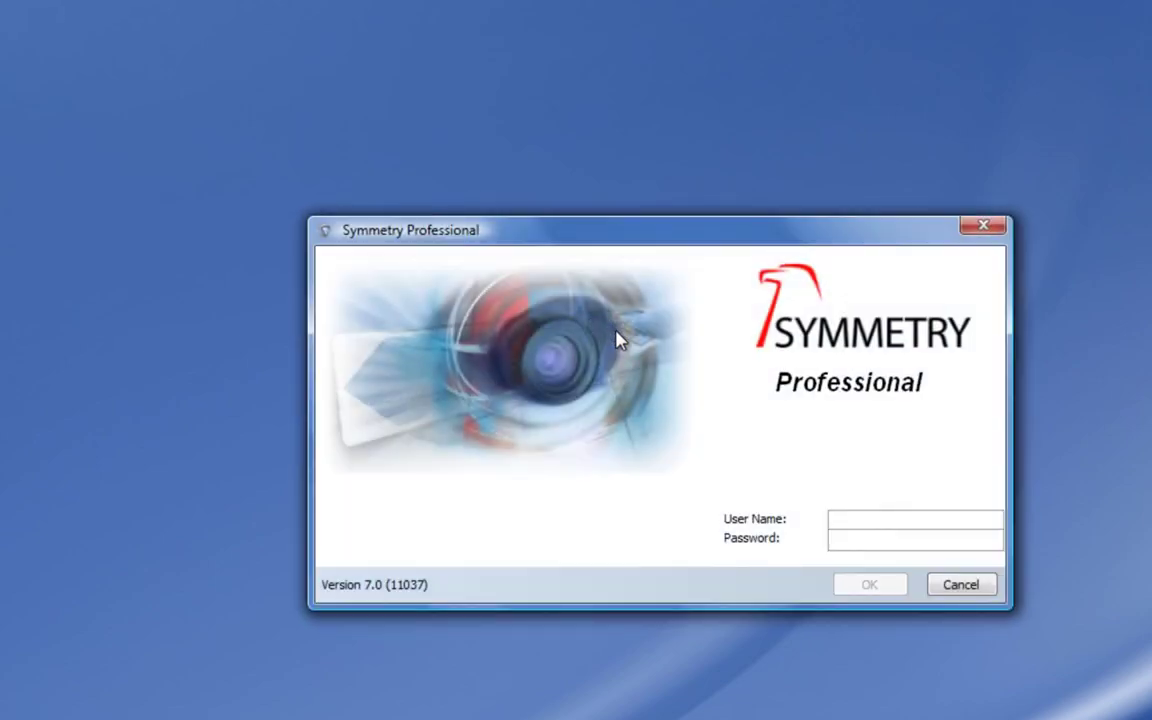
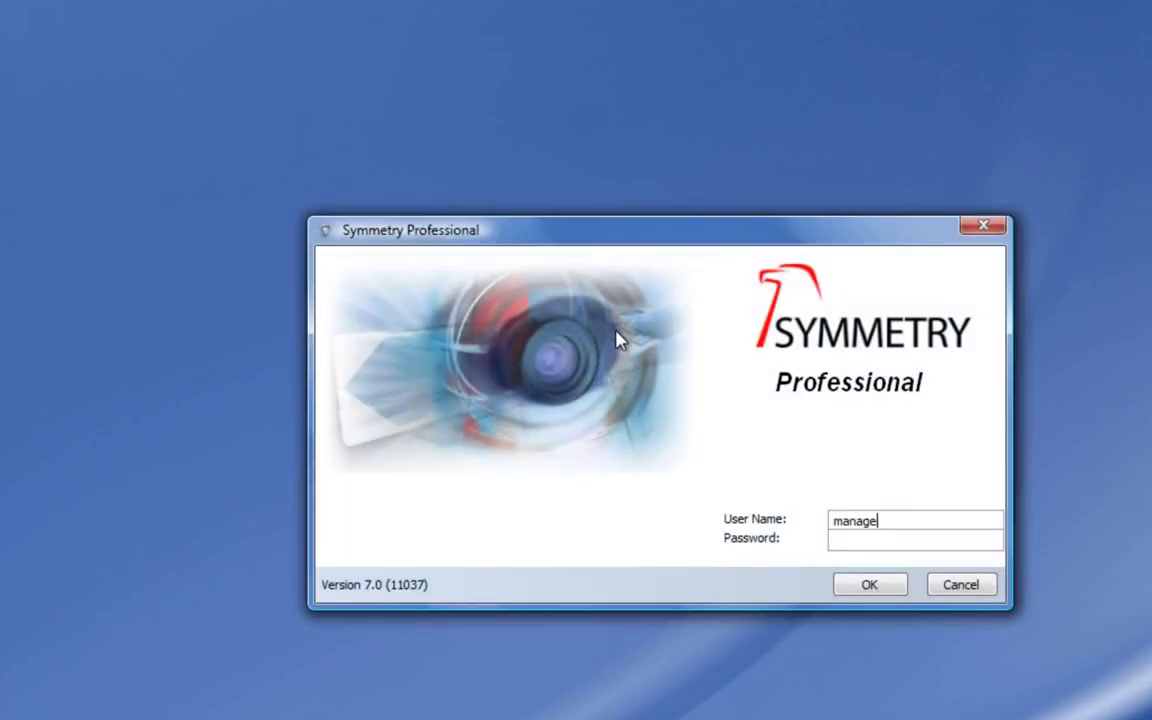
{"action": "left_click", "coordinate": [845, 539]}
{"action": "left_click", "coordinate": [871, 592]}
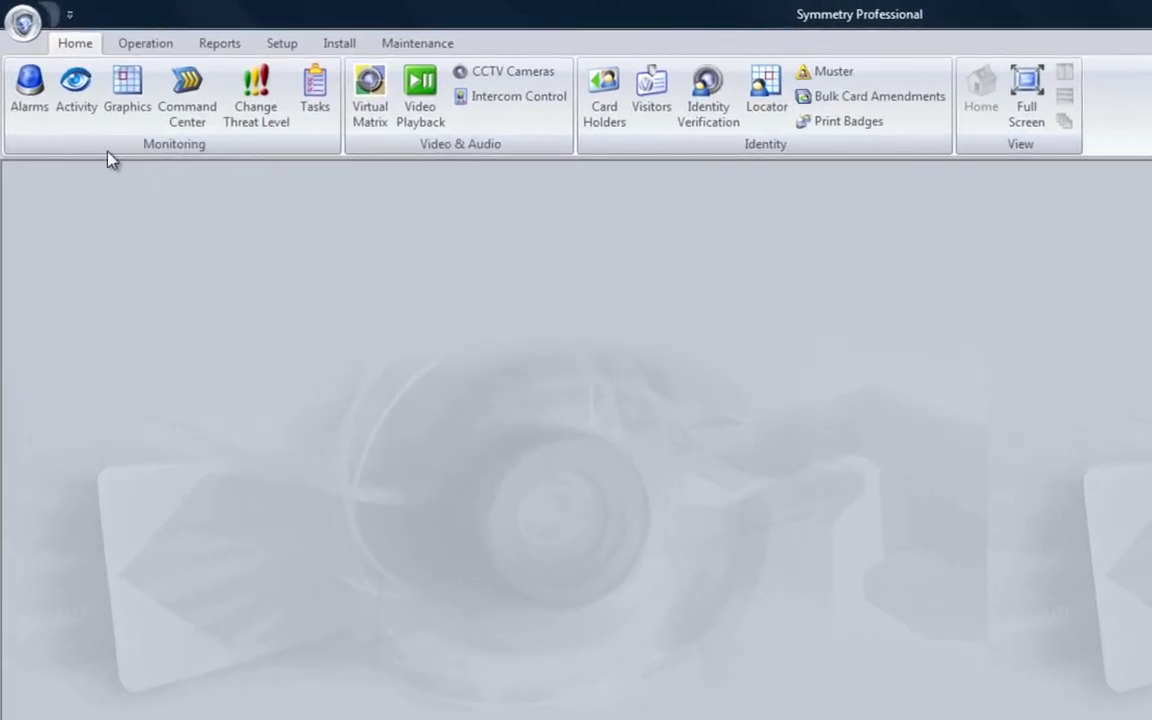
{"action": "left_click", "coordinate": [140, 48]}
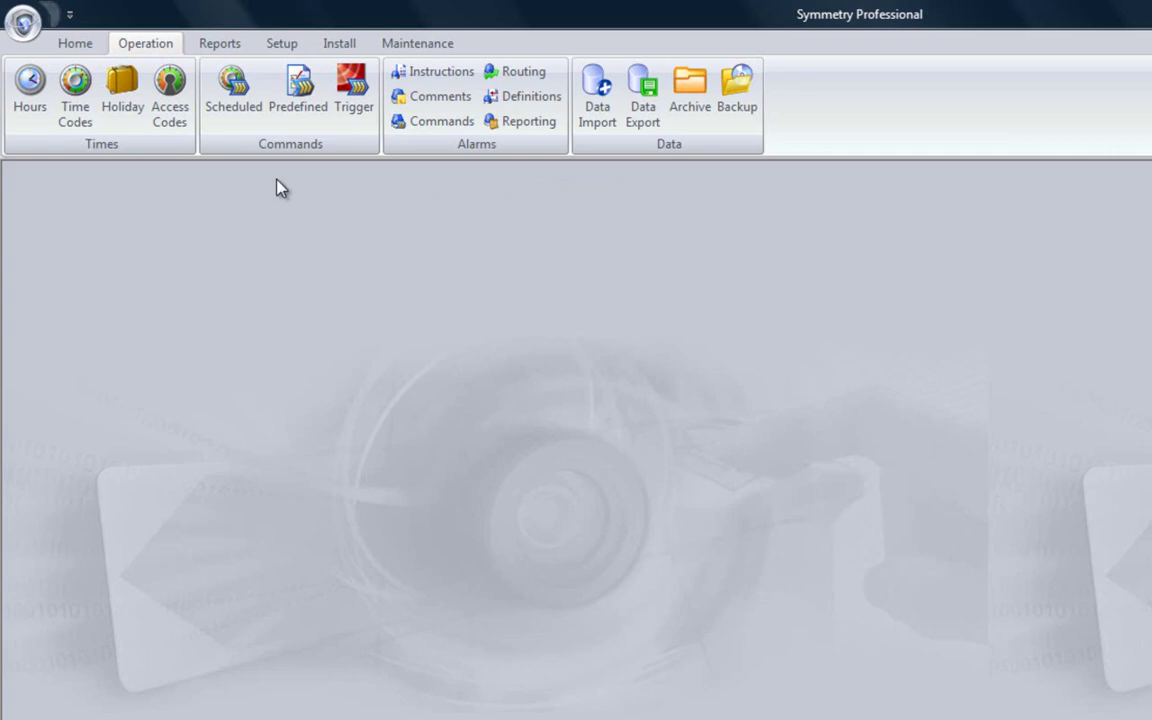
{"action": "left_click", "coordinate": [25, 28]}
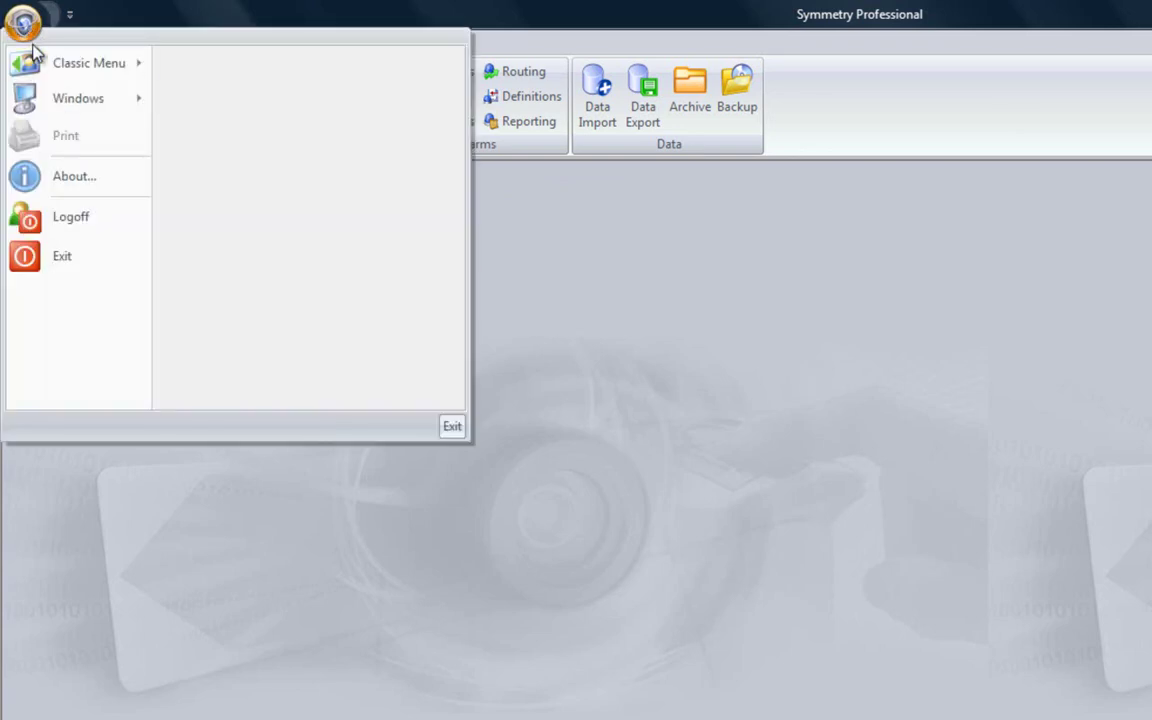
{"action": "mouse_move", "coordinate": [50, 62]}
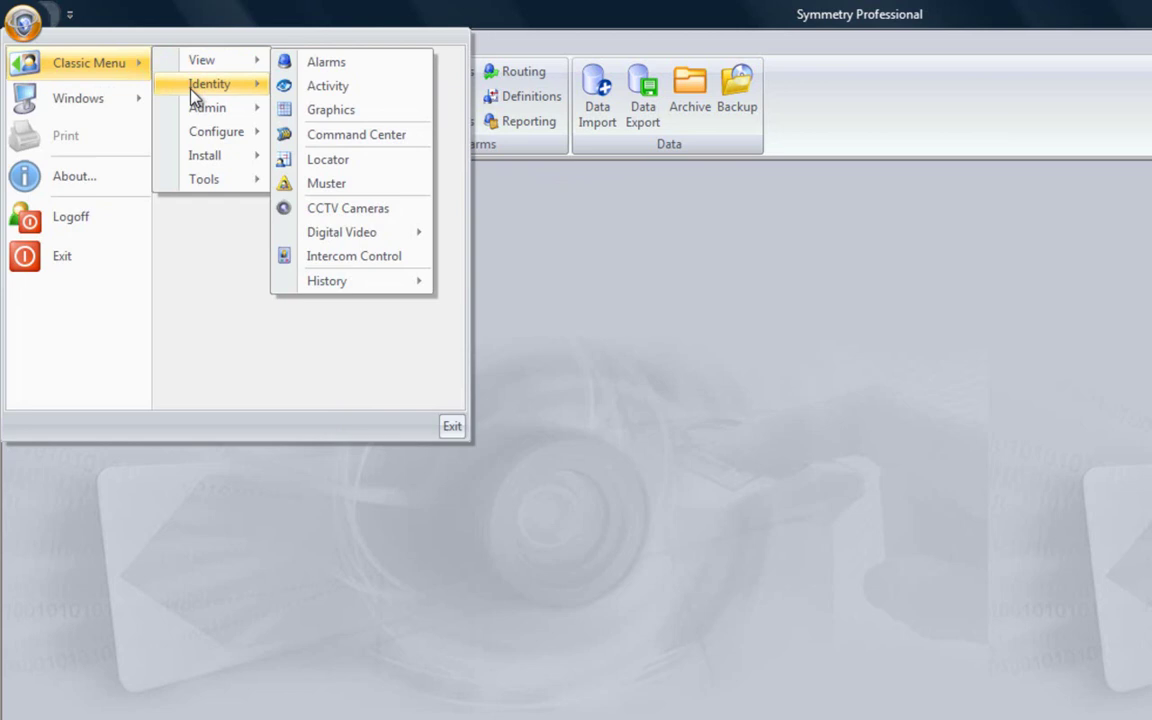
{"action": "mouse_move", "coordinate": [199, 117]}
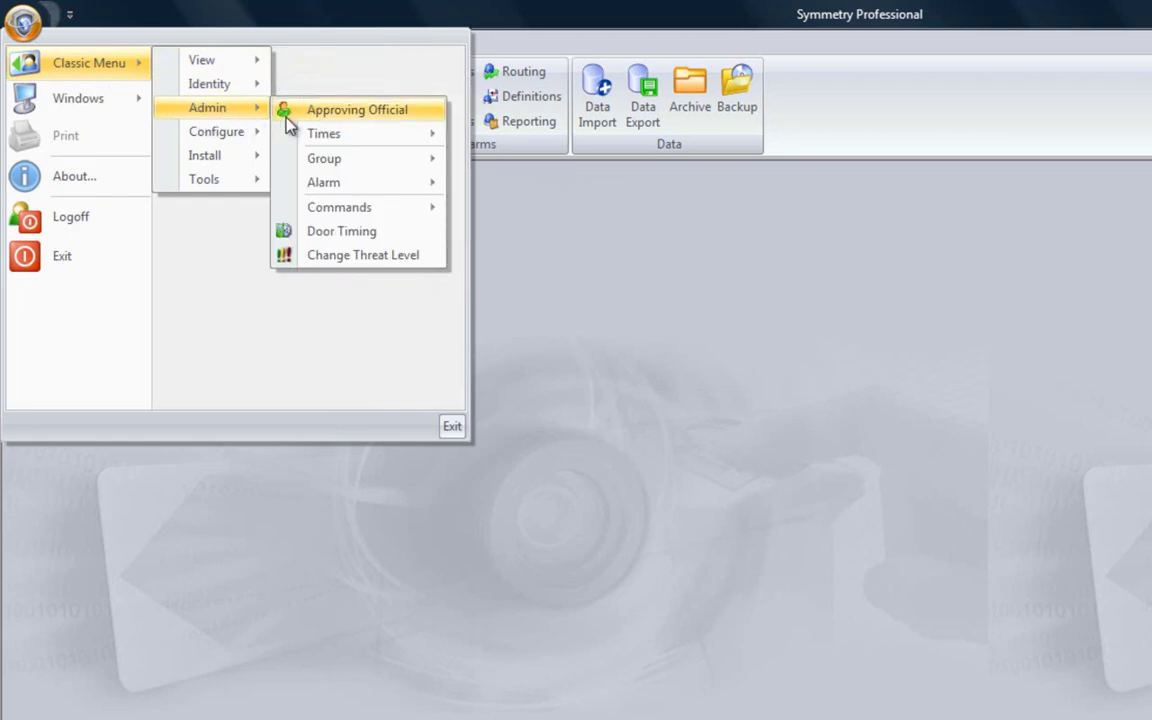
{"action": "mouse_move", "coordinate": [337, 192]}
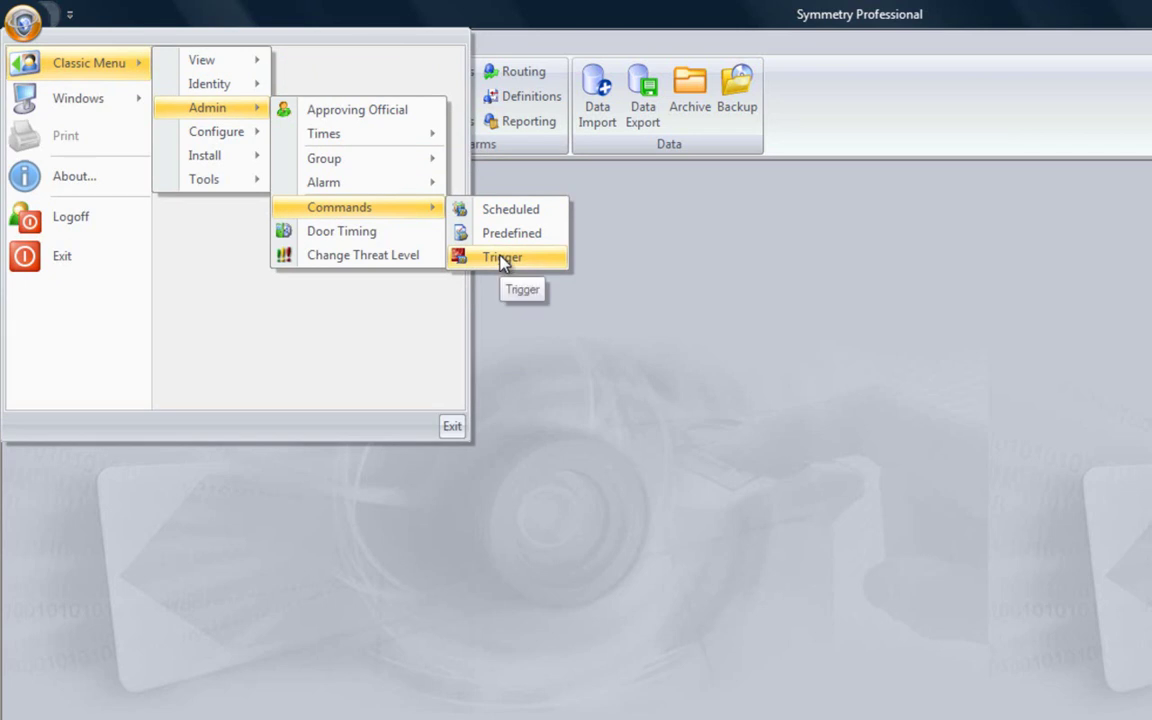
{"action": "left_click", "coordinate": [517, 307]}
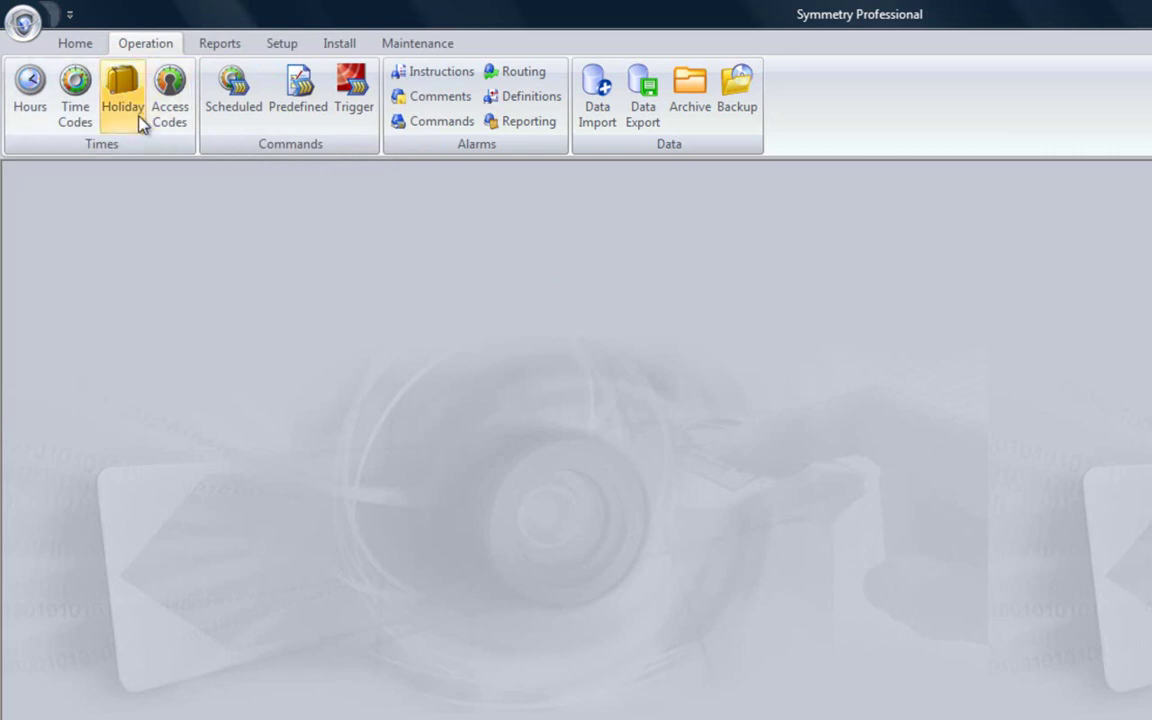
Search card holders by a last name, narrowing the list from 123 entries to 2 matches
{"action": "left_click", "coordinate": [84, 50]}
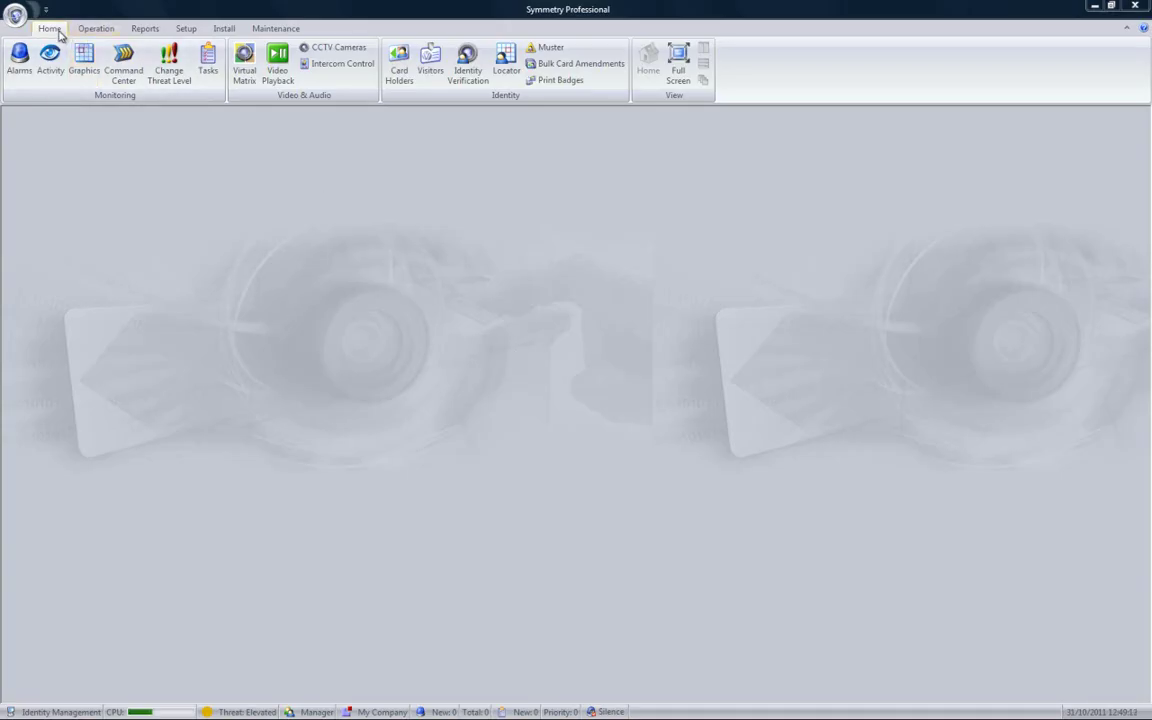
{"action": "left_click", "coordinate": [403, 68]}
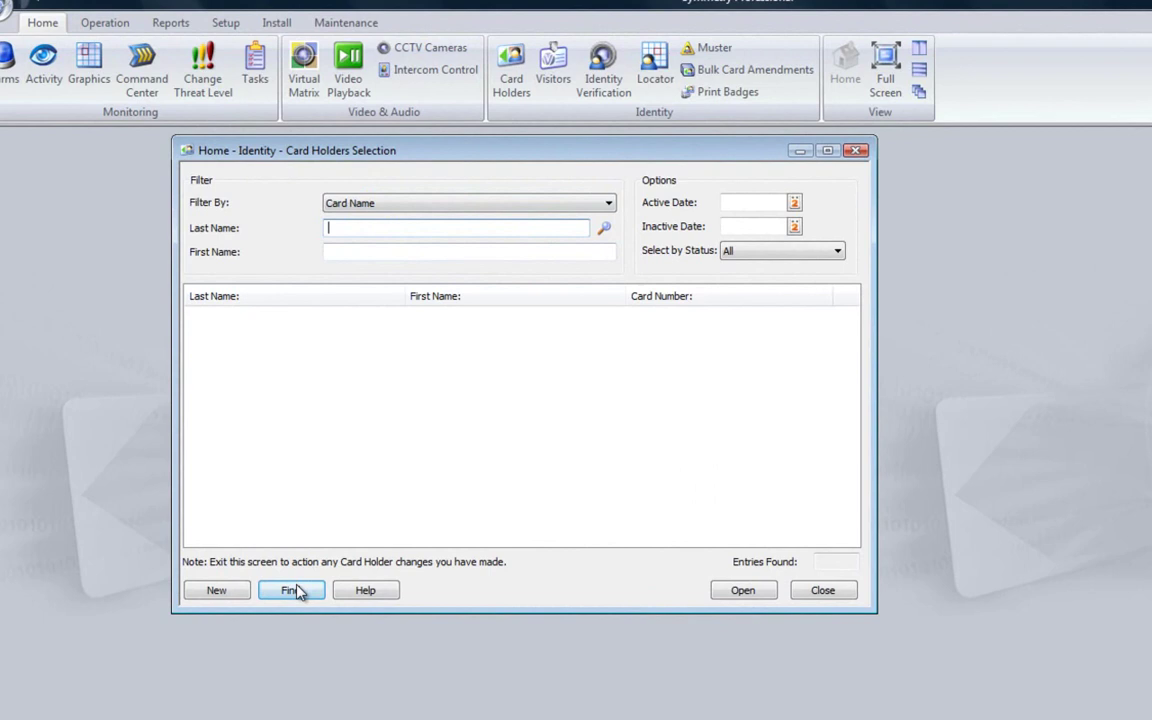
{"action": "left_click", "coordinate": [295, 592]}
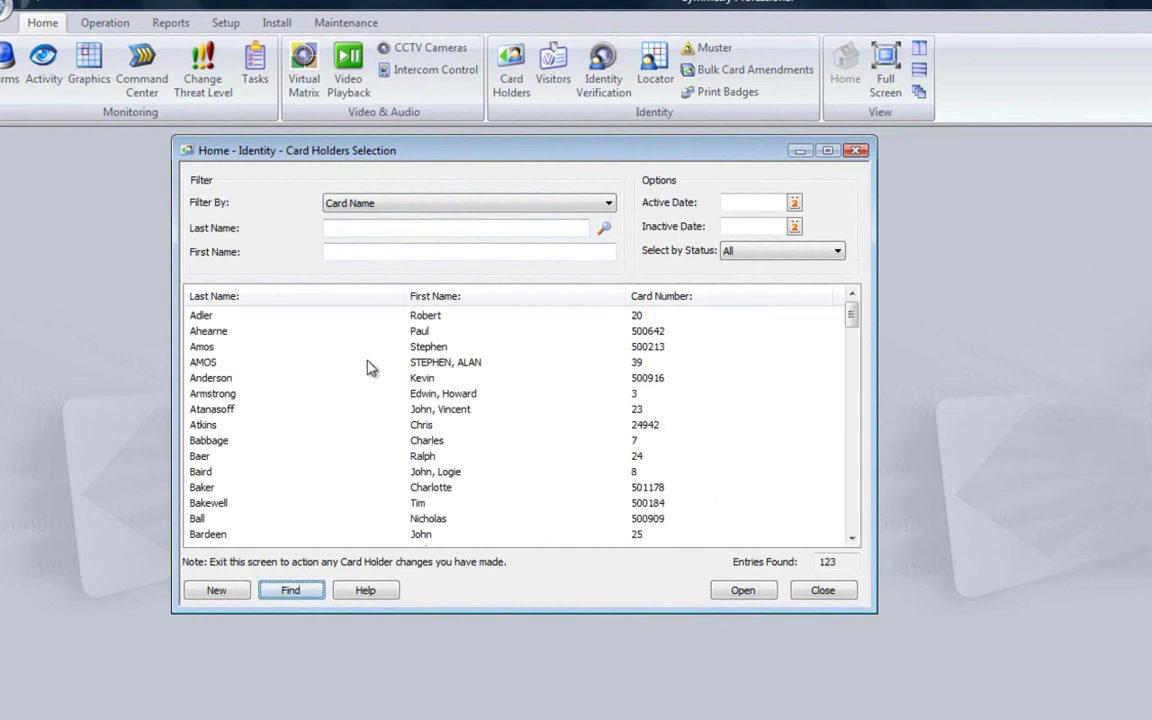
{"action": "left_click", "coordinate": [393, 230]}
{"action": "type", "text": "Smith"}
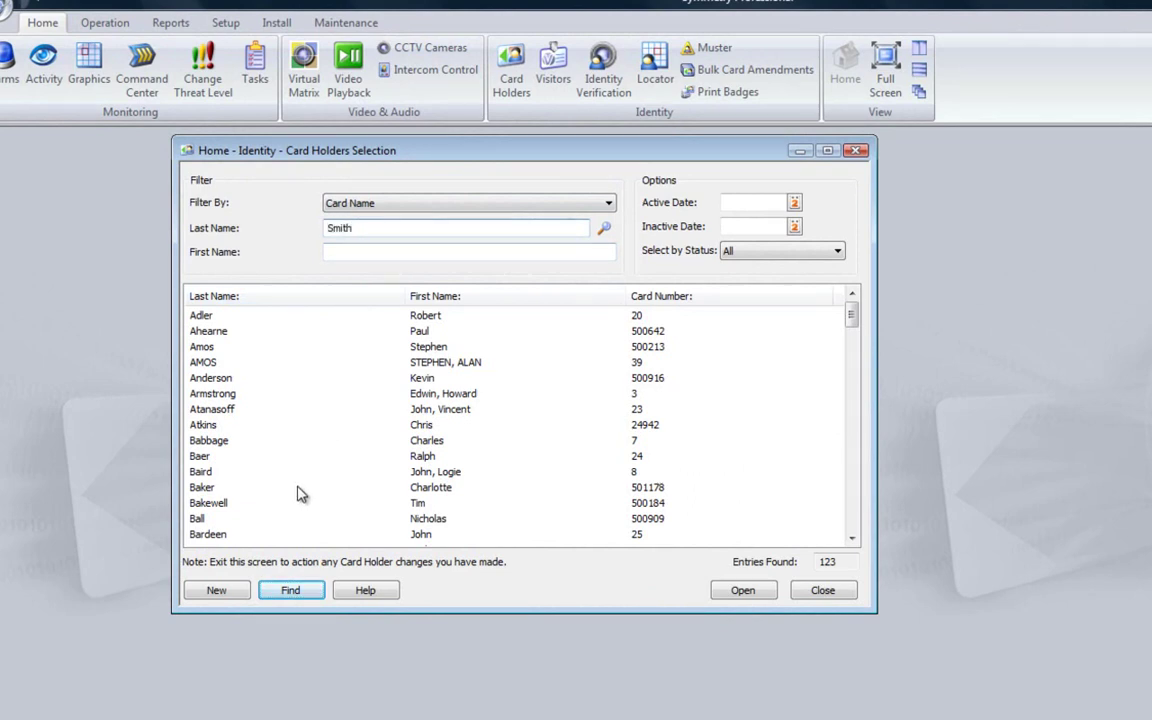
{"action": "left_click", "coordinate": [286, 592]}
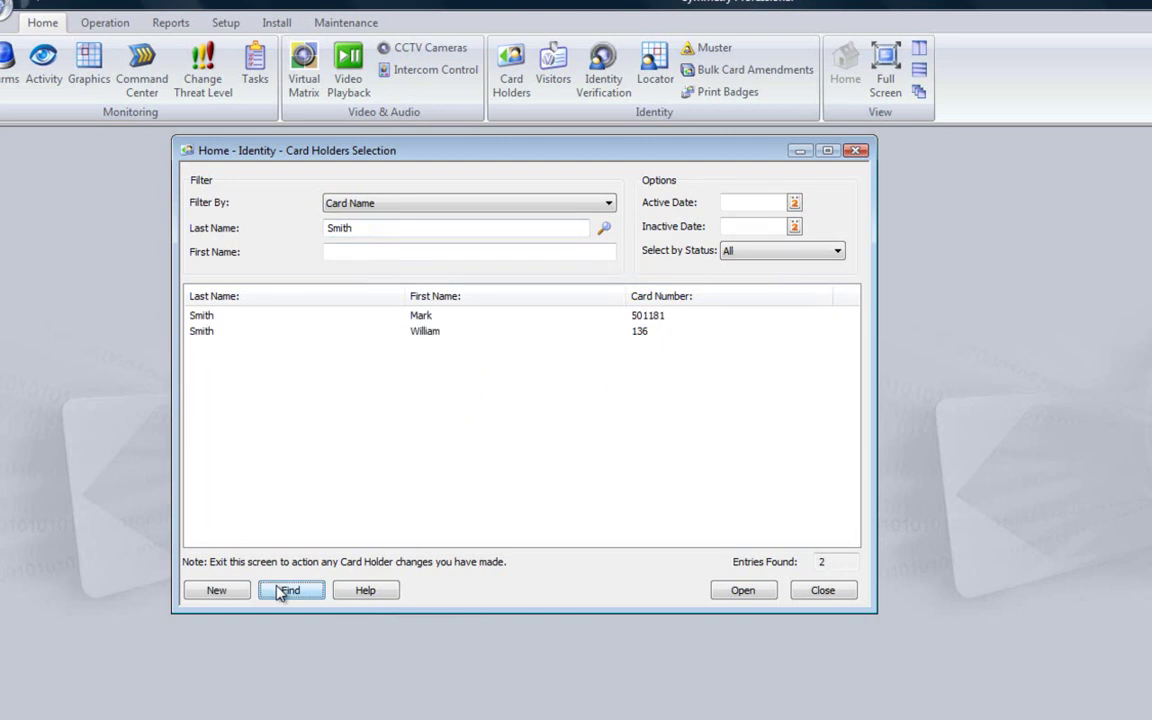
Start a new card holder record with the last name, first name and card number
{"action": "left_click", "coordinate": [230, 590]}
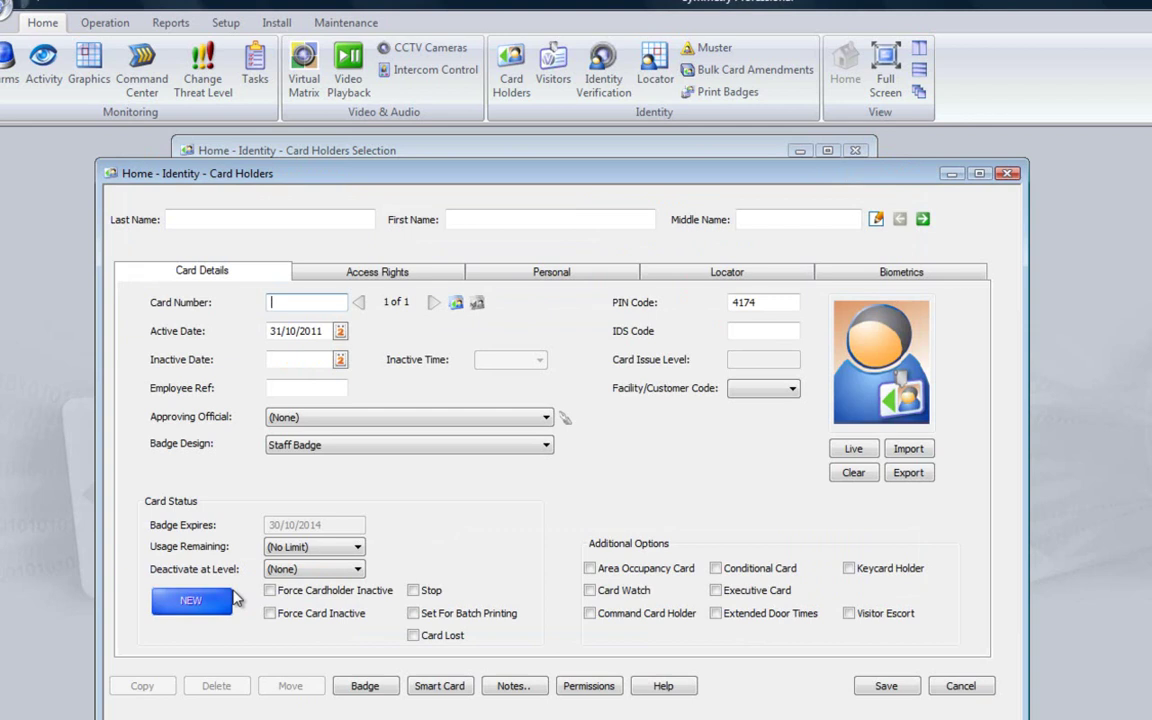
{"action": "left_click", "coordinate": [257, 221]}
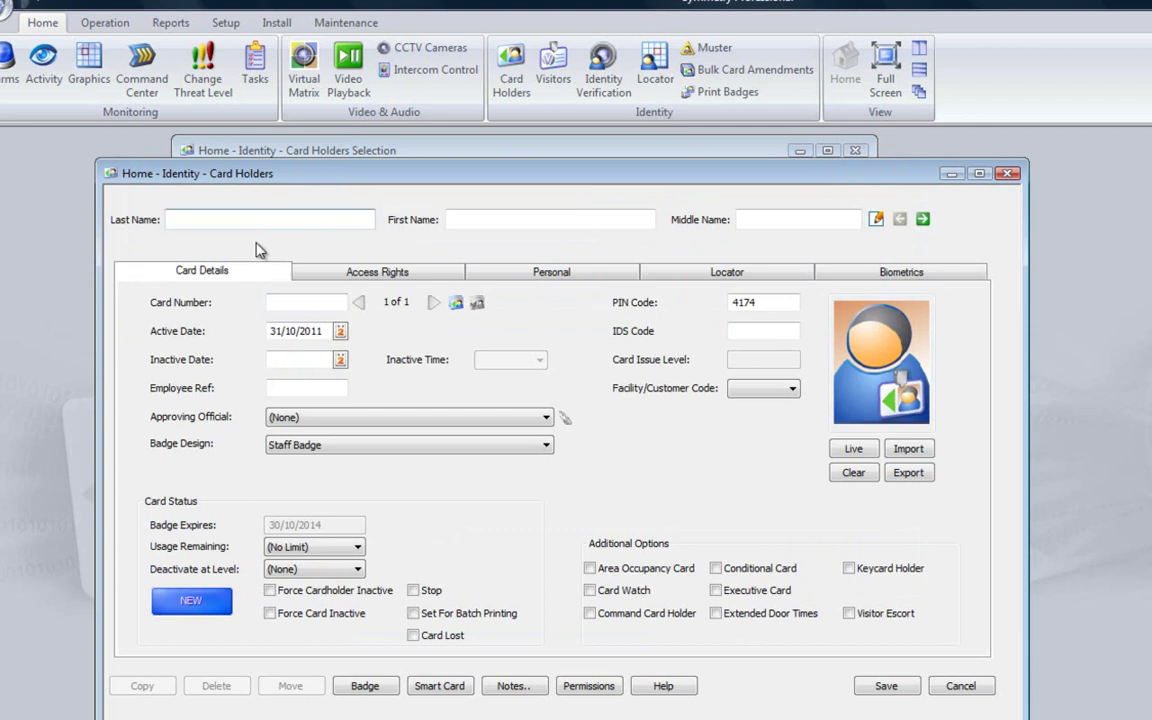
{"action": "type", "text": "Smith"}
{"action": "left_click", "coordinate": [466, 221]}
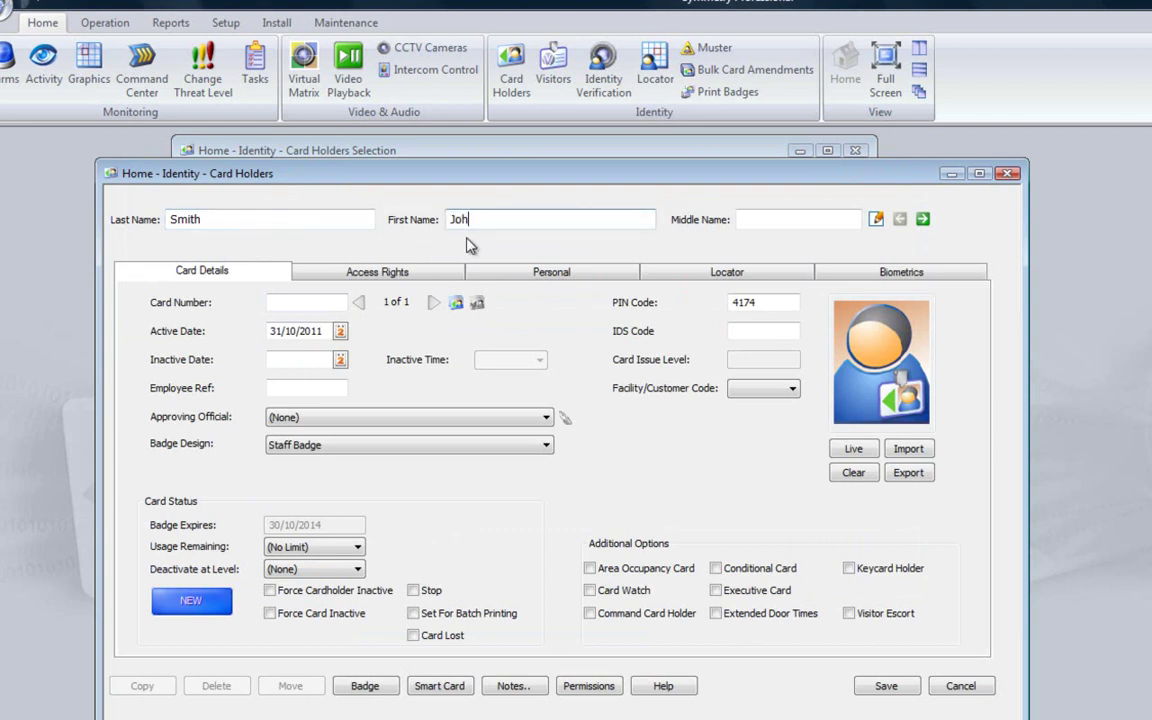
{"action": "left_click", "coordinate": [333, 302]}
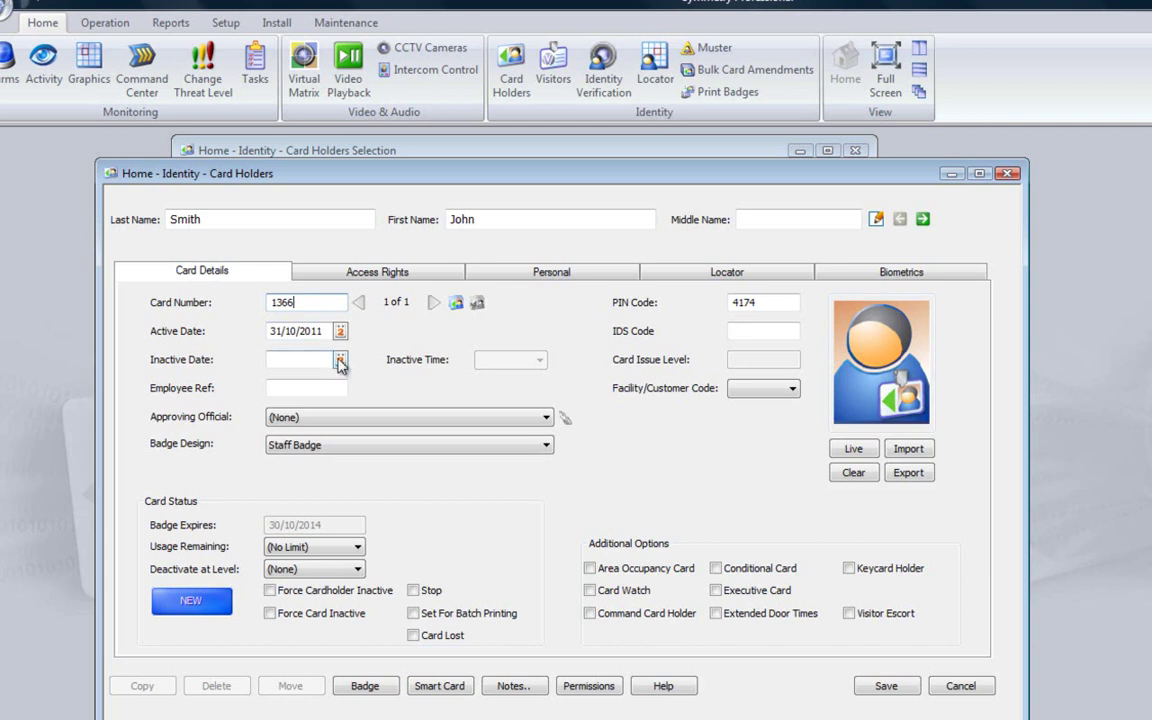
Set the card holder's inactive date to 31/12/2013 from the calendar
{"action": "left_click", "coordinate": [340, 362]}
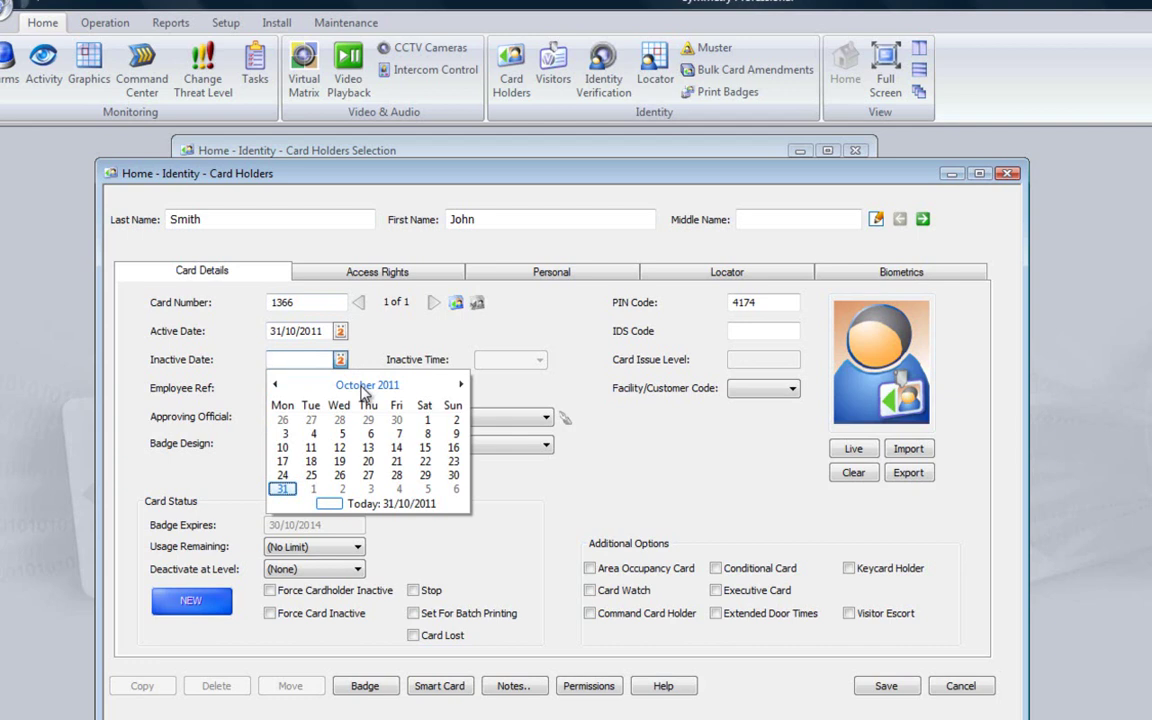
{"action": "left_click", "coordinate": [366, 386]}
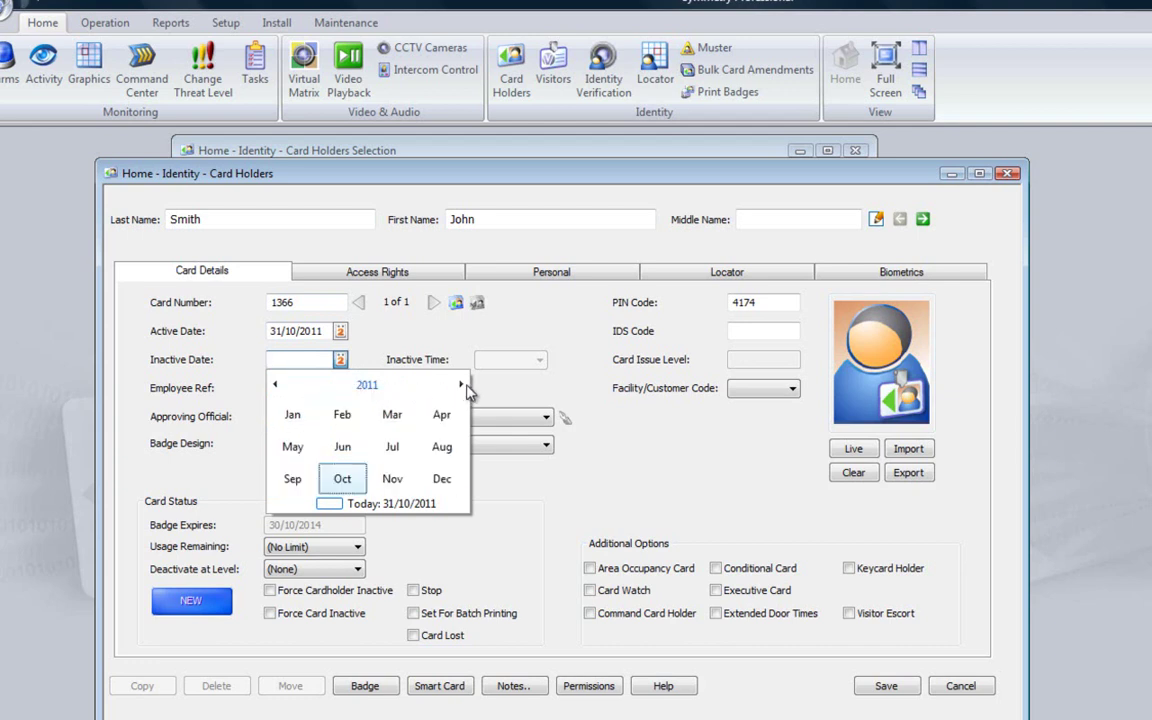
{"action": "left_click", "coordinate": [461, 385]}
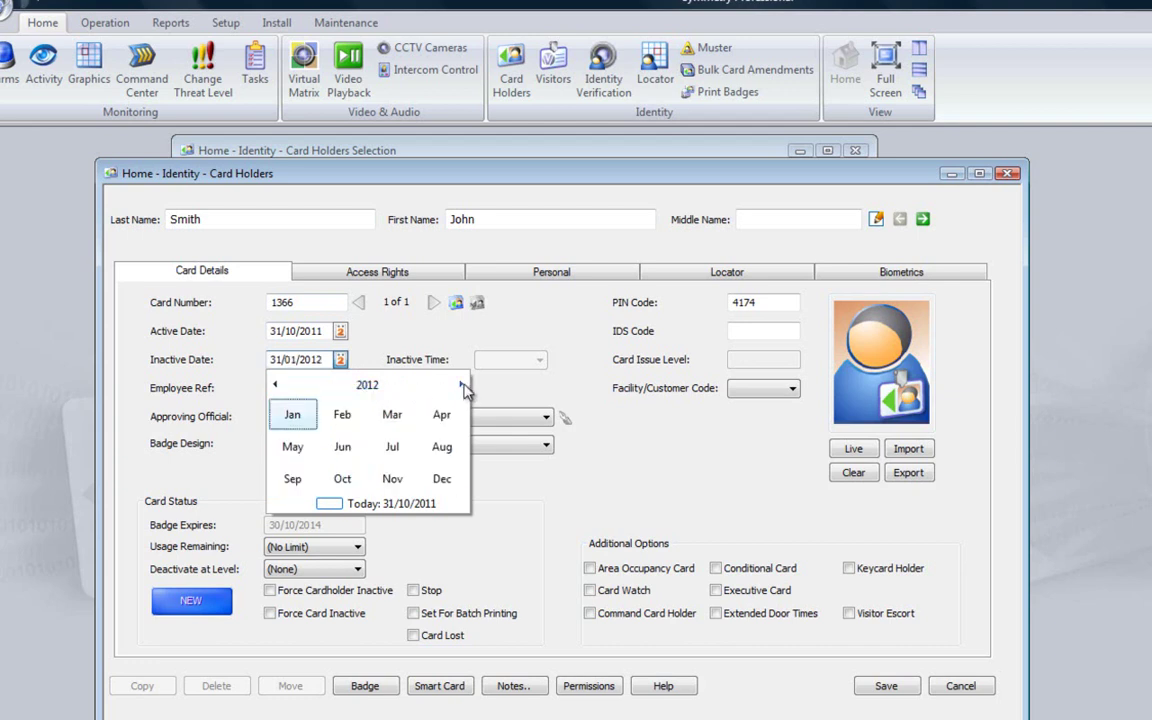
{"action": "left_click", "coordinate": [442, 479]}
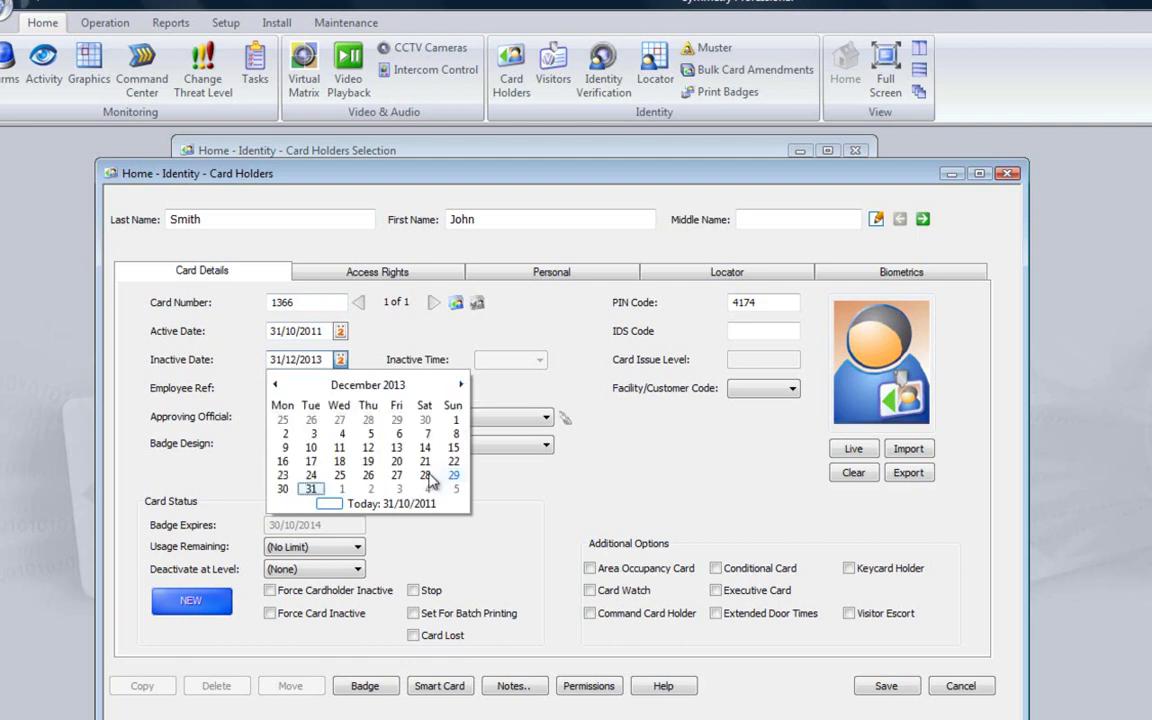
{"action": "left_click", "coordinate": [313, 490]}
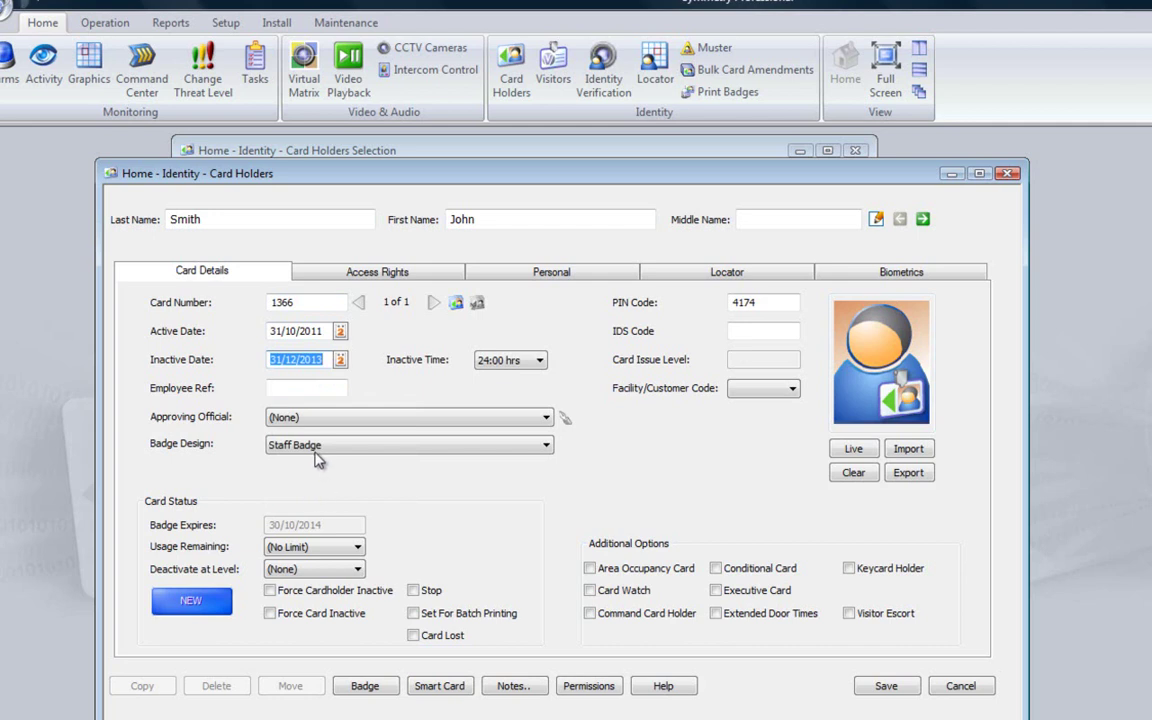
Choose the Symmetry badge design, replace the PIN code, and set facility code 101533
{"action": "left_click", "coordinate": [320, 449]}
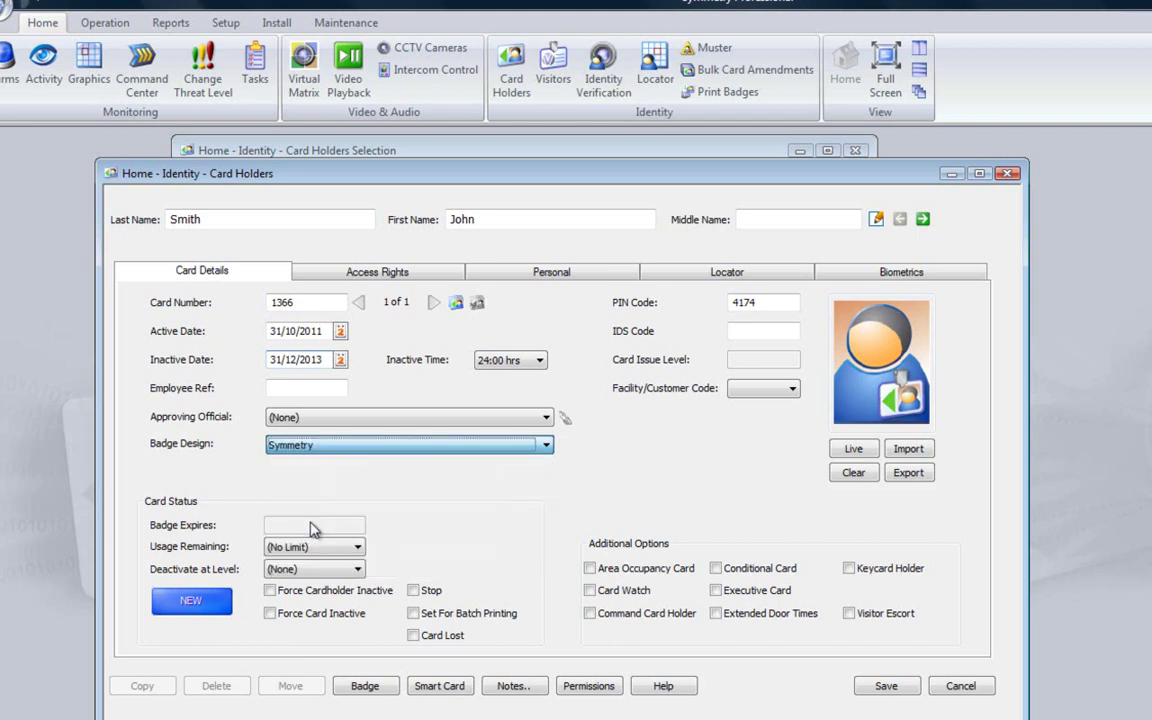
{"action": "left_click", "coordinate": [310, 530]}
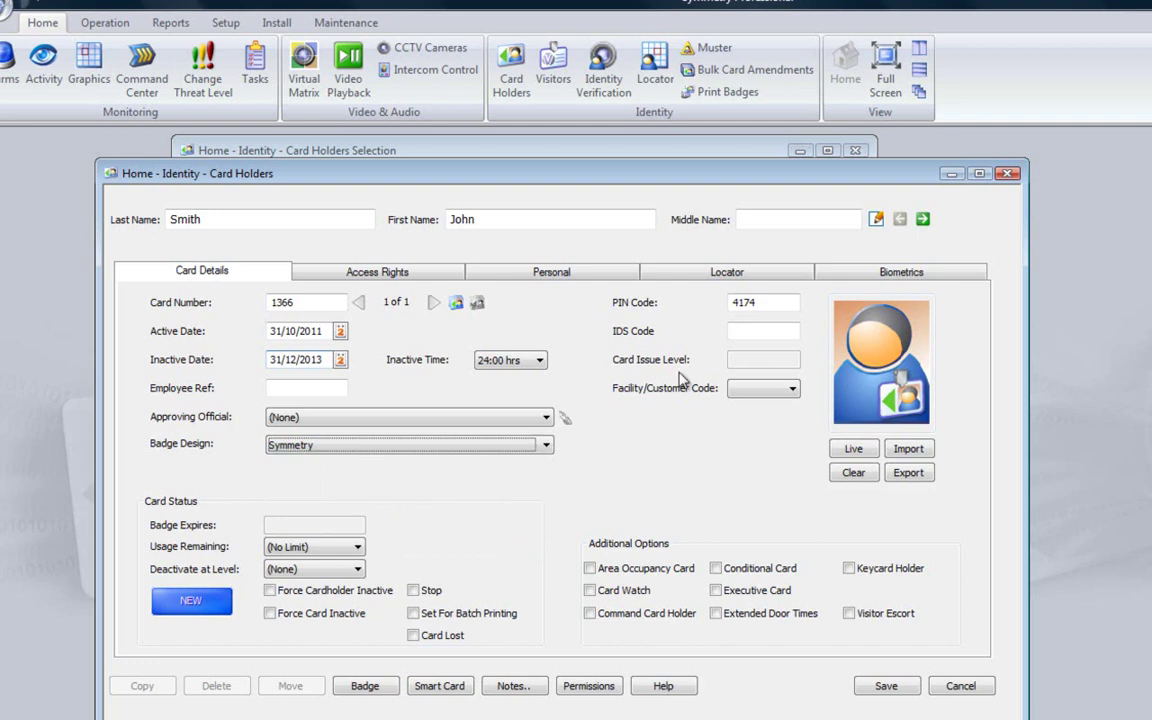
{"action": "left_click", "coordinate": [760, 302]}
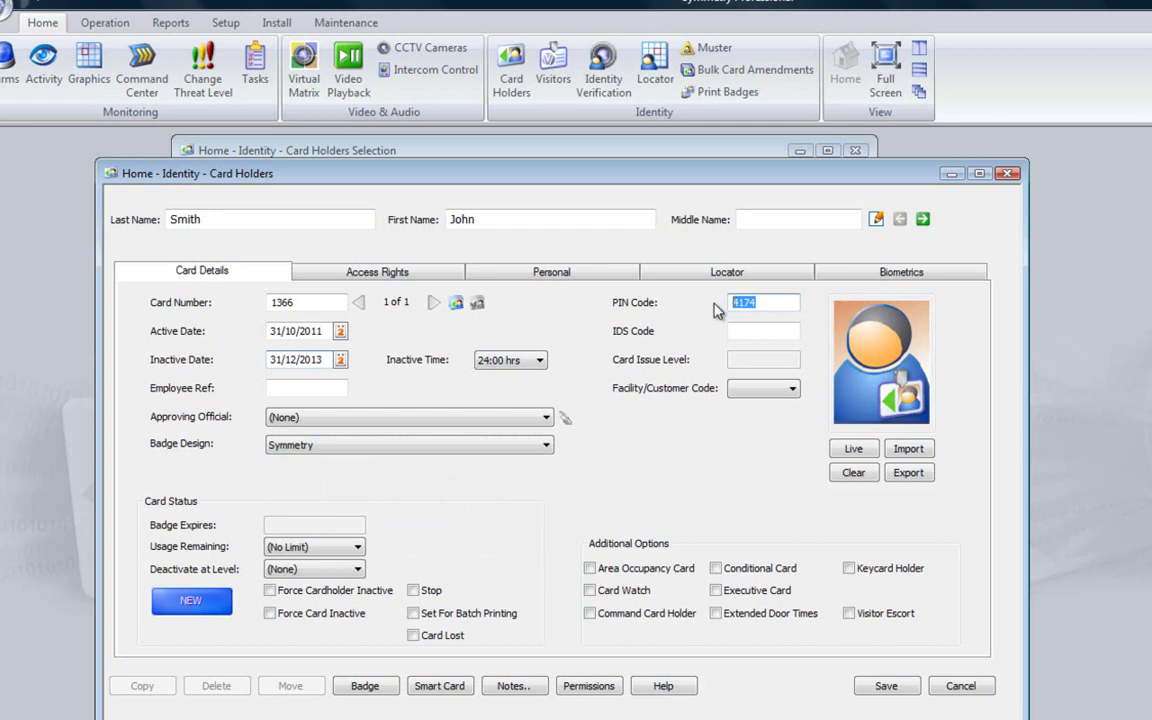
{"action": "left_click", "coordinate": [757, 391]}
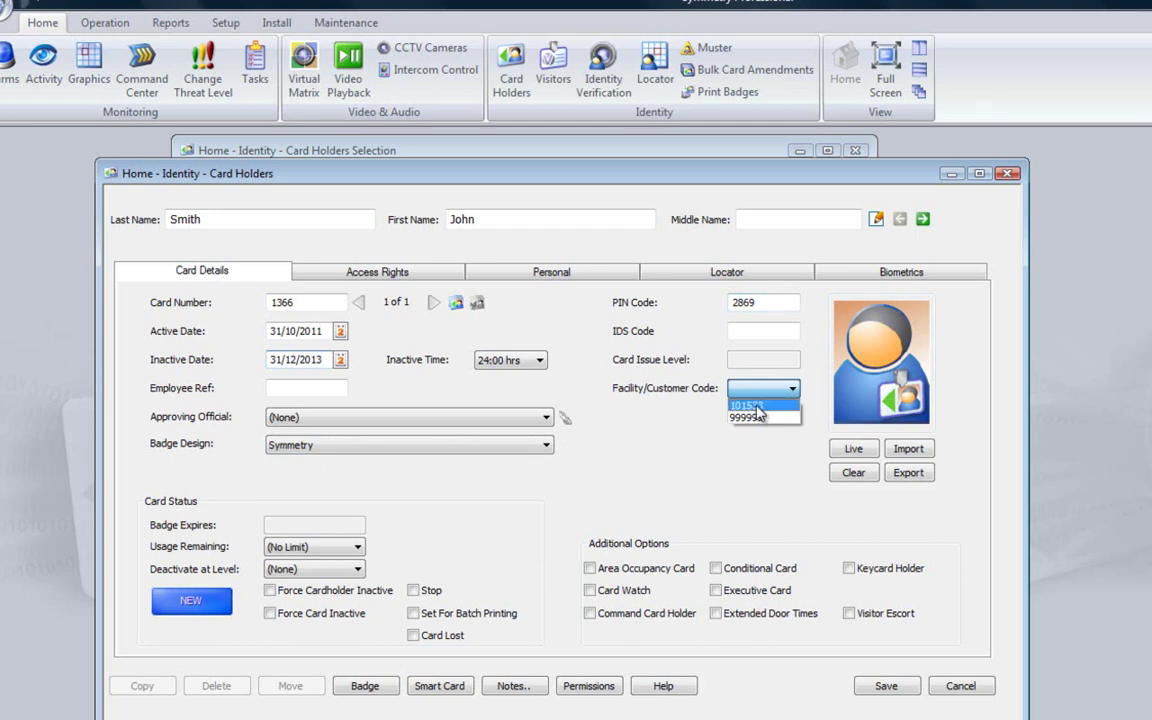
{"action": "left_click", "coordinate": [757, 405]}
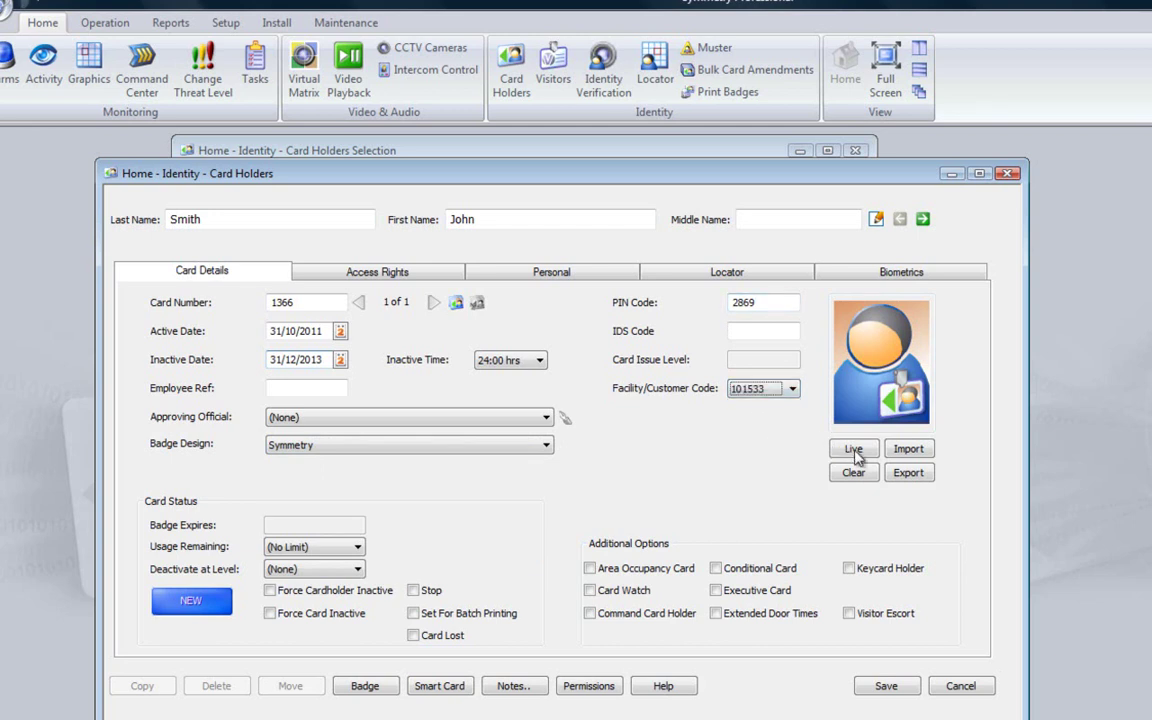
Import the card holder's photo from Pictures, crop it around the face, and save it
{"action": "left_click", "coordinate": [908, 450]}
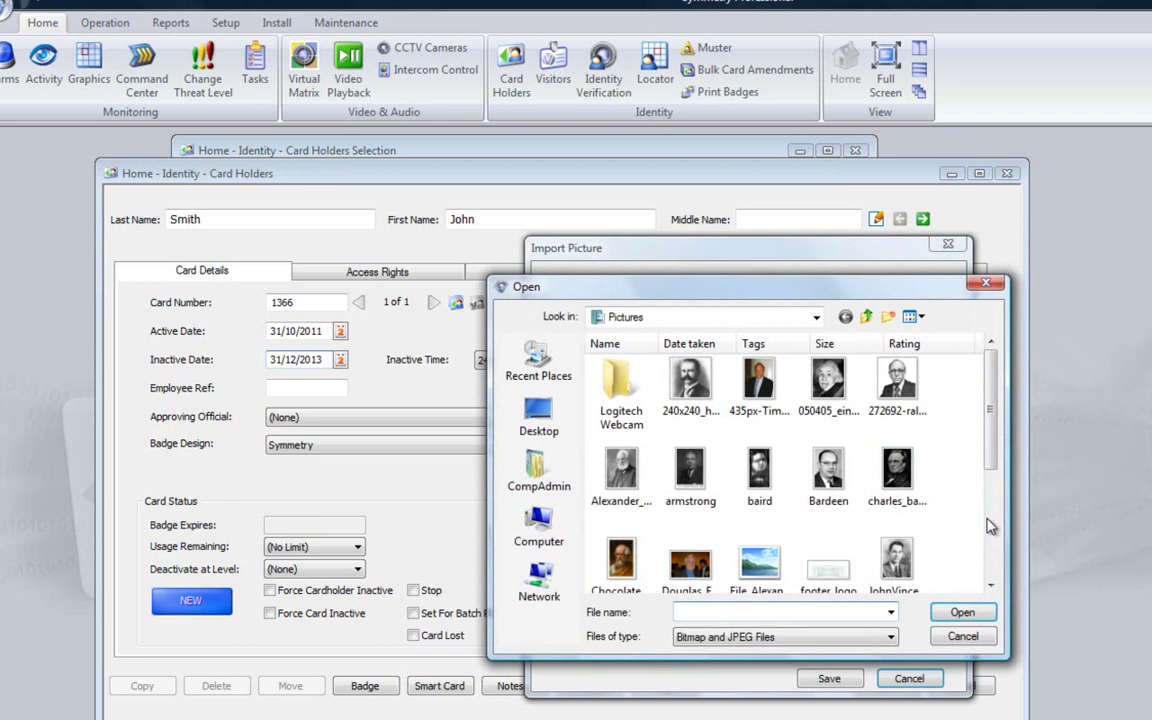
{"action": "left_click", "coordinate": [988, 520]}
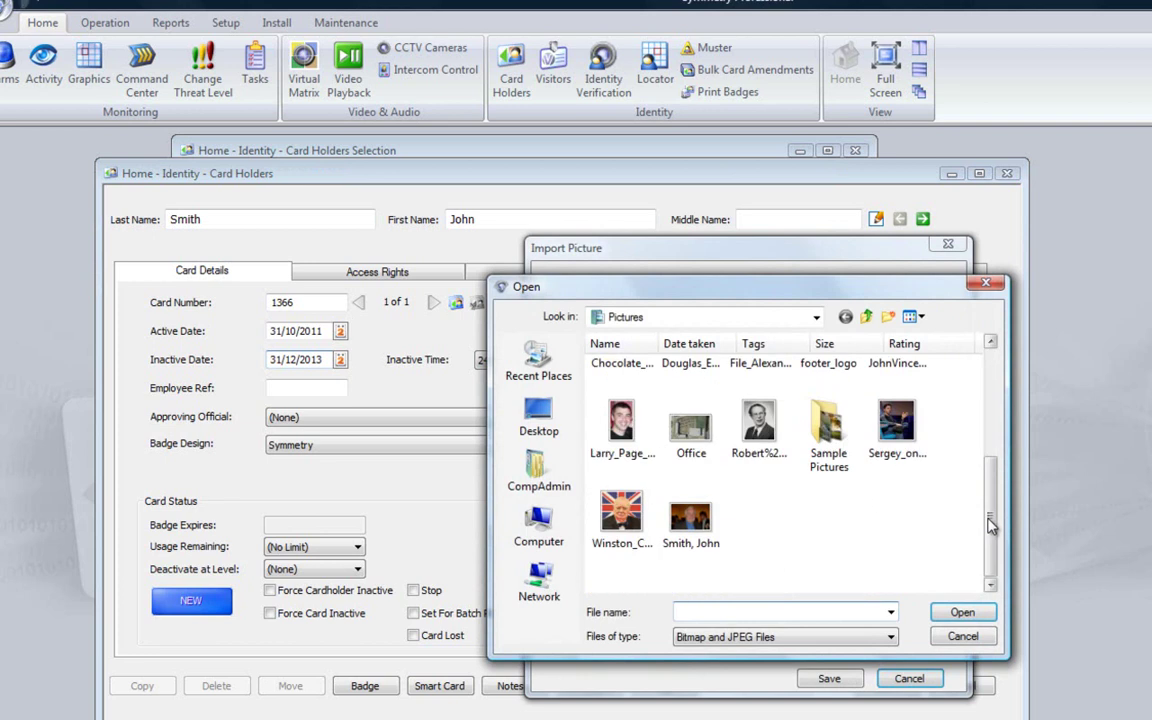
{"action": "left_click", "coordinate": [697, 512]}
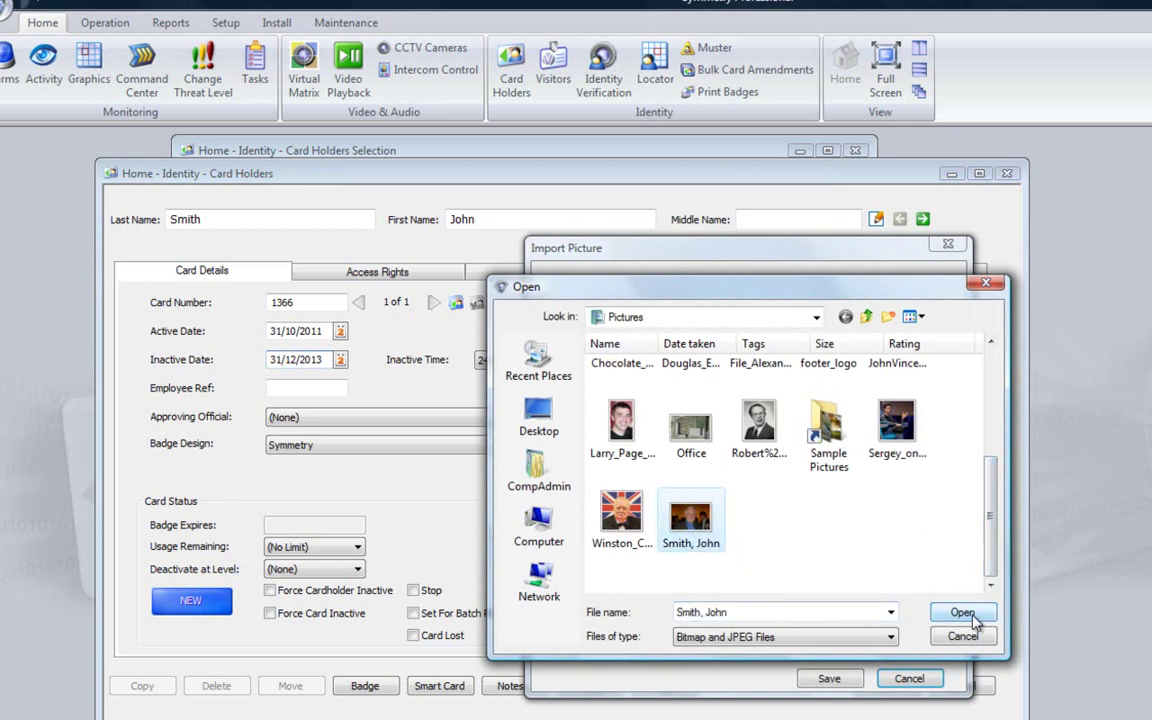
{"action": "left_click", "coordinate": [973, 619]}
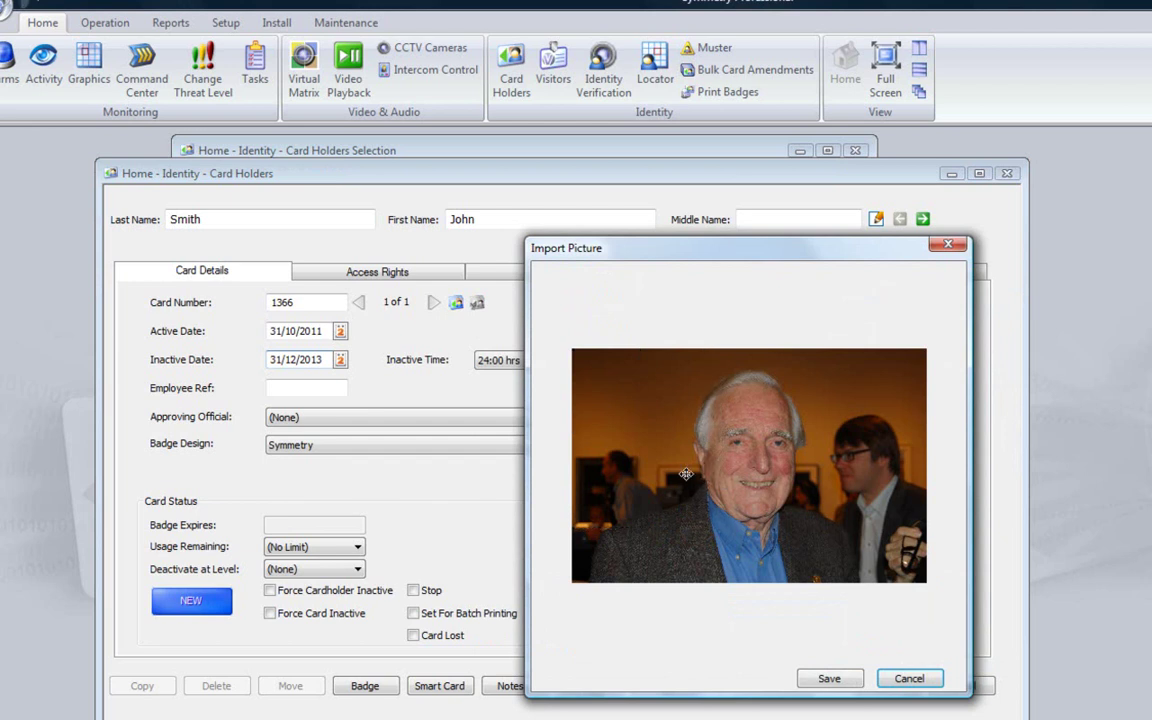
{"action": "left_click_drag", "start_coordinate": [705, 483], "coordinate": [794, 487]}
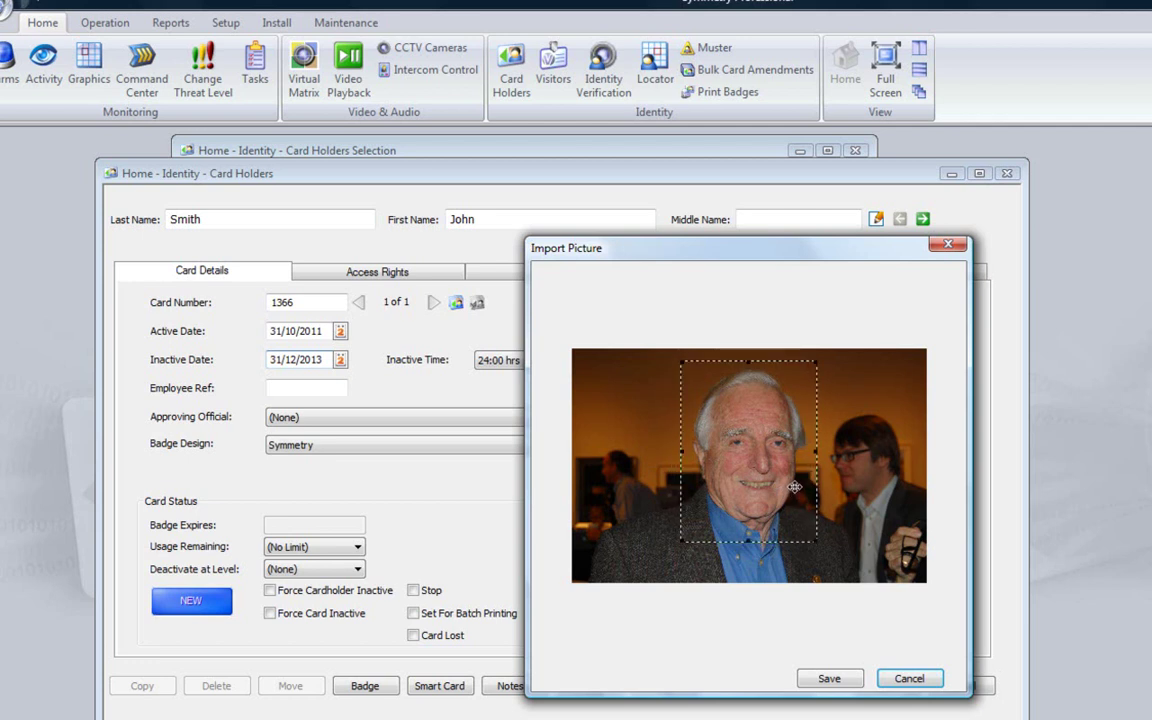
{"action": "left_click", "coordinate": [831, 680]}
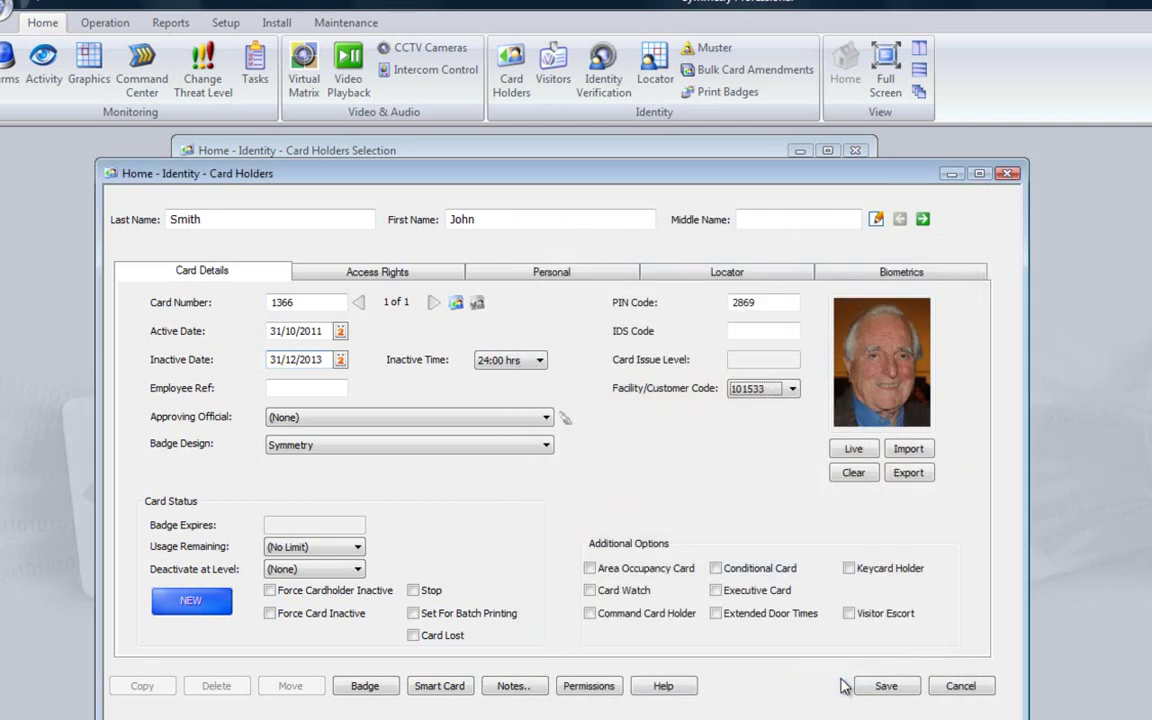
Review the readers covered by the All Access 24x7 access code, then show the Personal details
{"action": "left_click", "coordinate": [390, 276]}
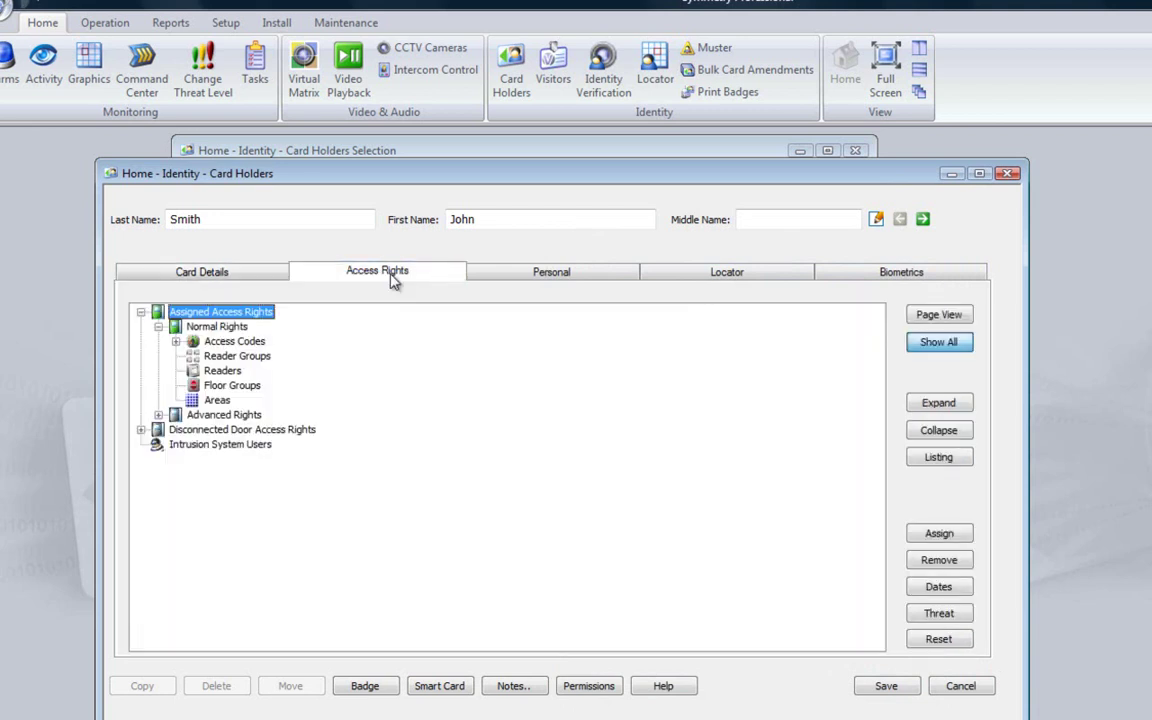
{"action": "left_click", "coordinate": [176, 341]}
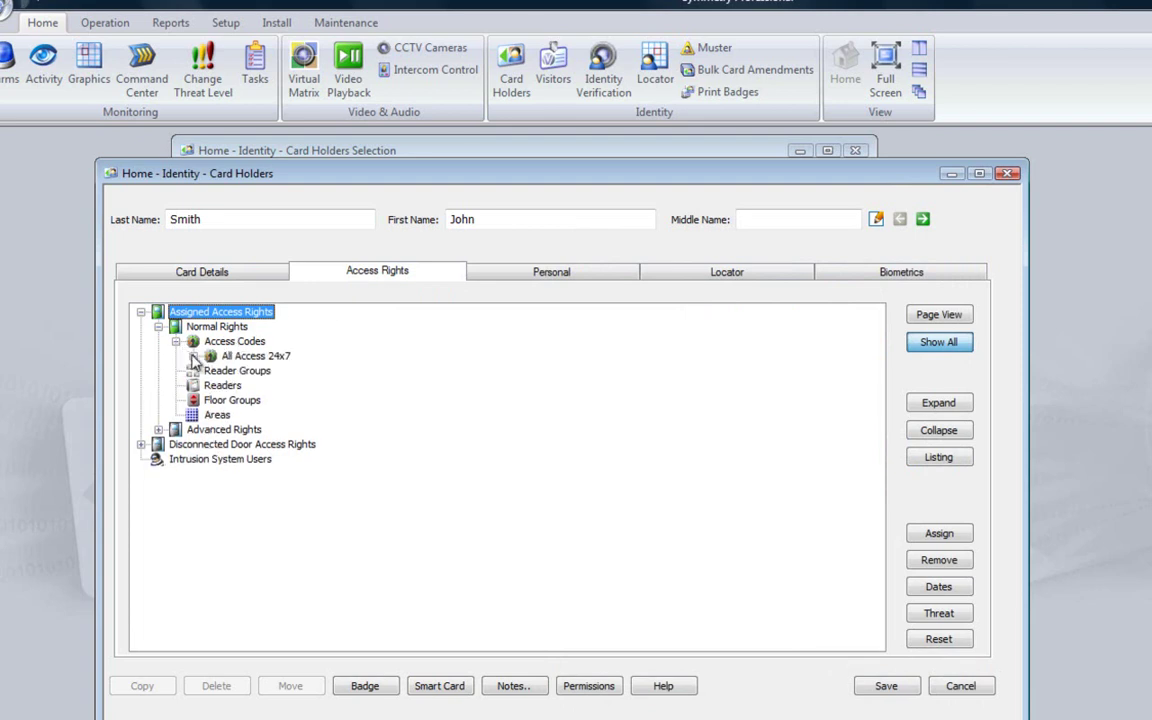
{"action": "left_click", "coordinate": [194, 357]}
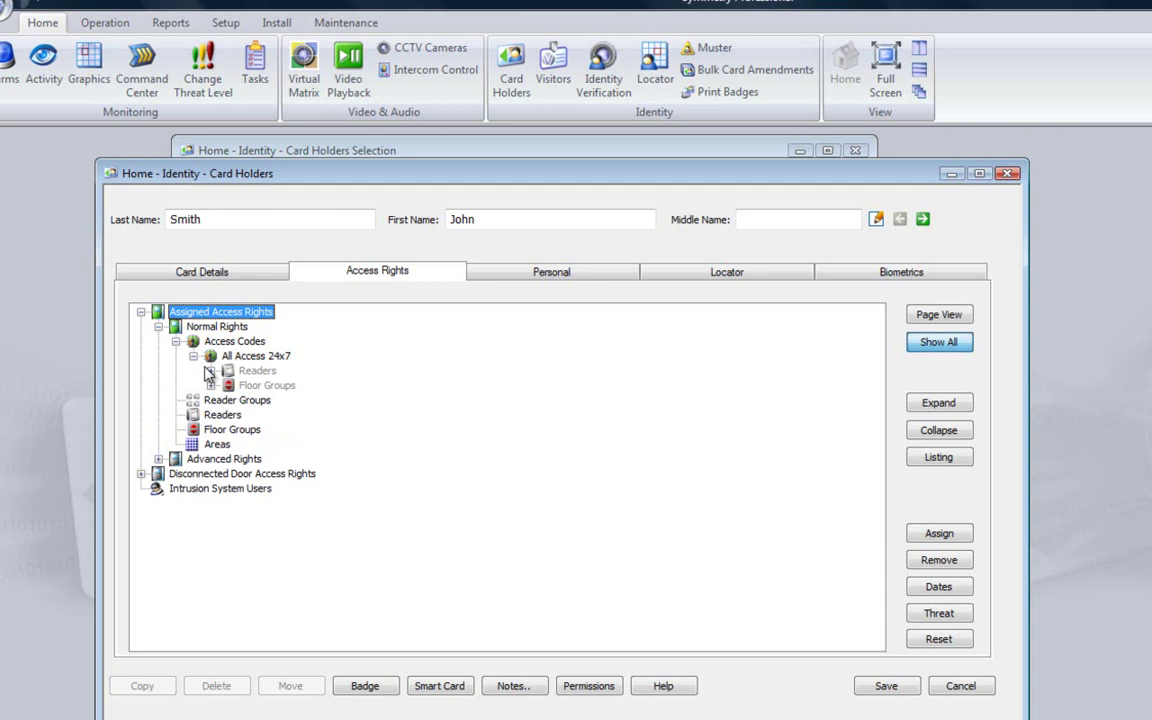
{"action": "left_click", "coordinate": [211, 371]}
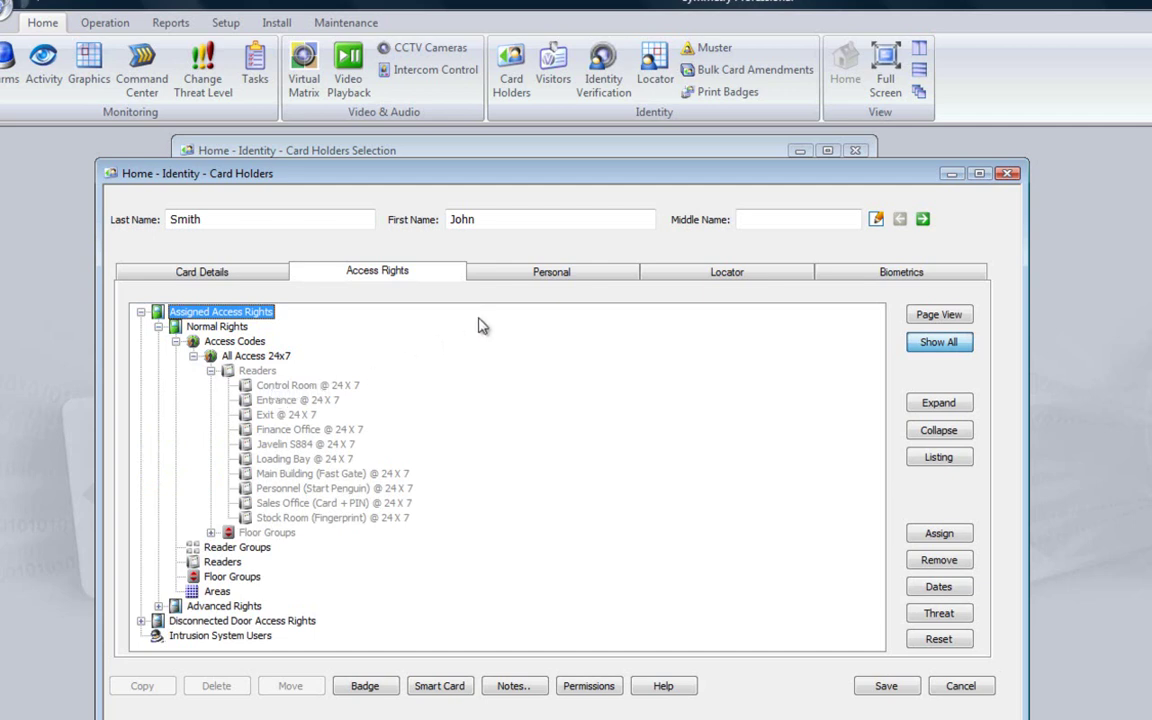
{"action": "left_click", "coordinate": [551, 273]}
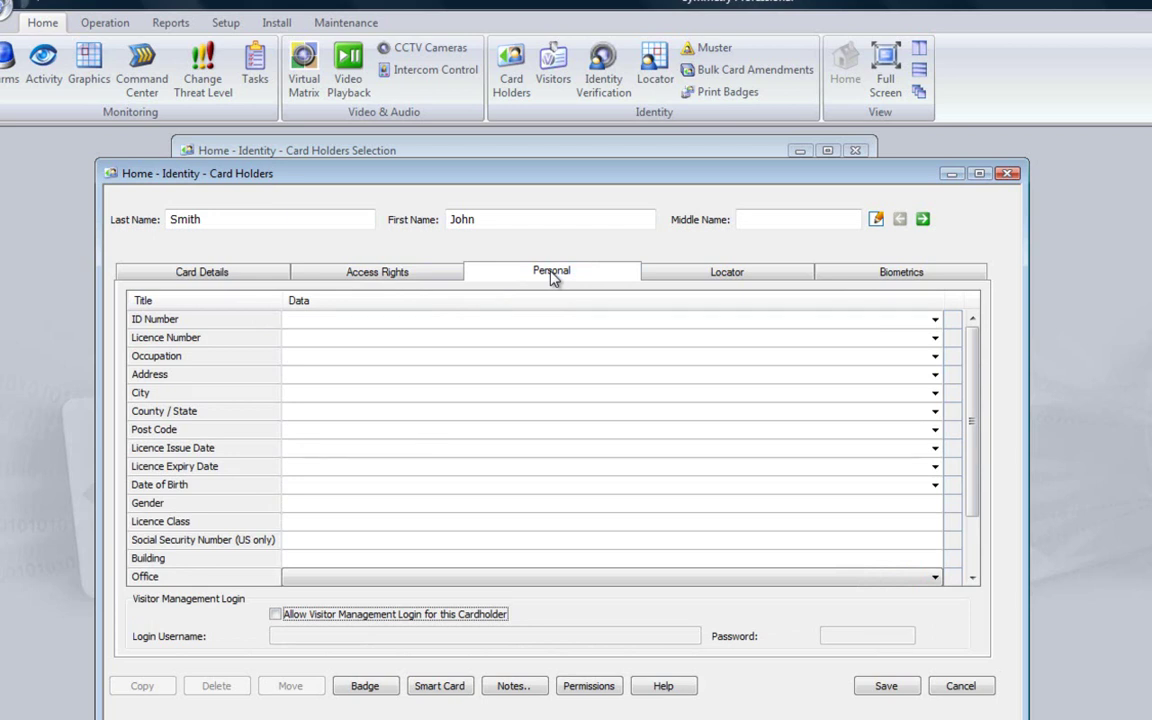
Check the empty Locator history and Biometrics enrolment, then return to Card Details
{"action": "left_click", "coordinate": [727, 277]}
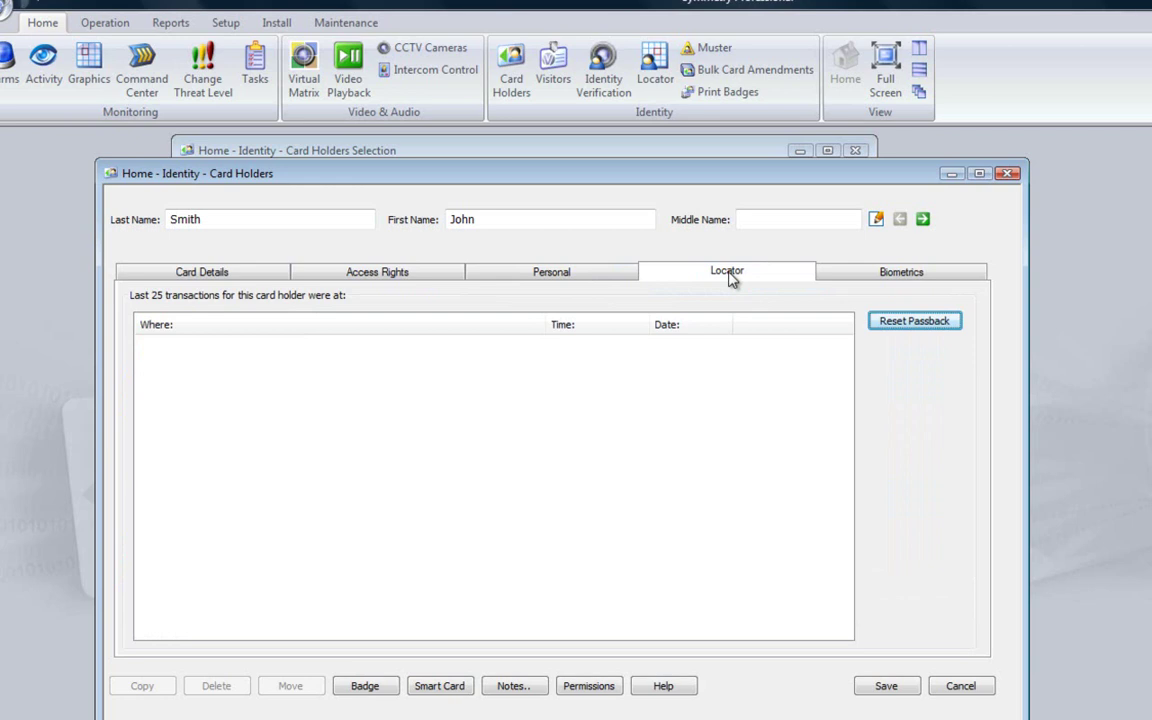
{"action": "left_click", "coordinate": [896, 276]}
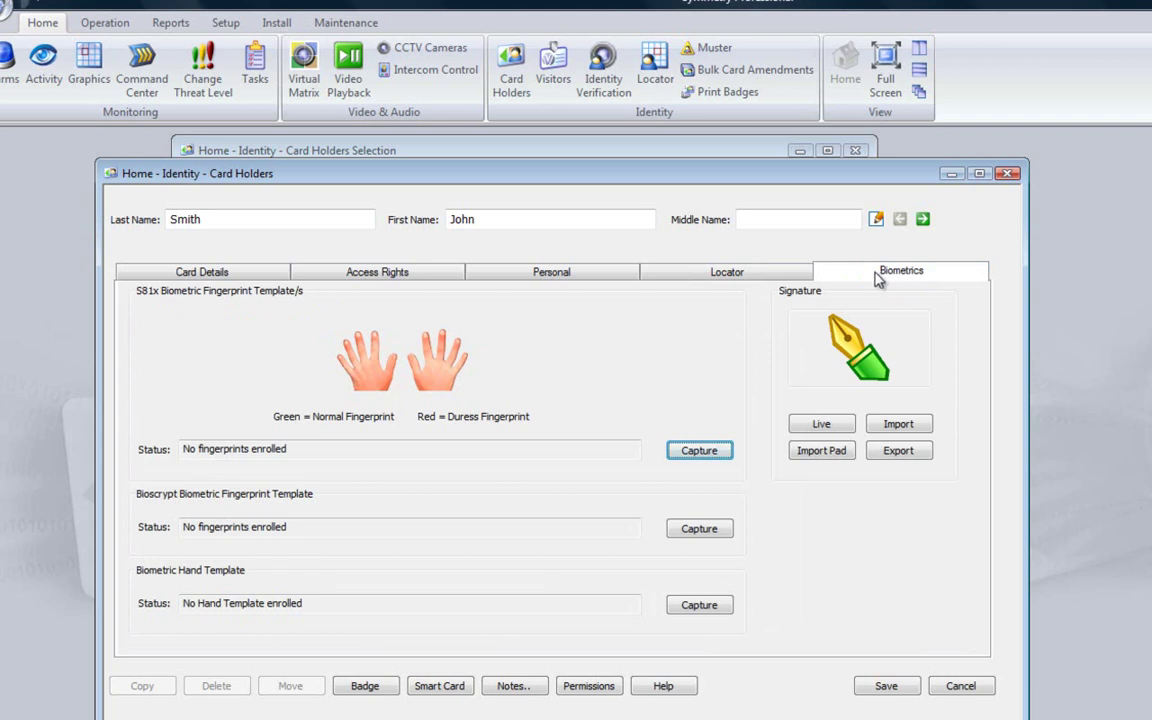
{"action": "left_click", "coordinate": [251, 283]}
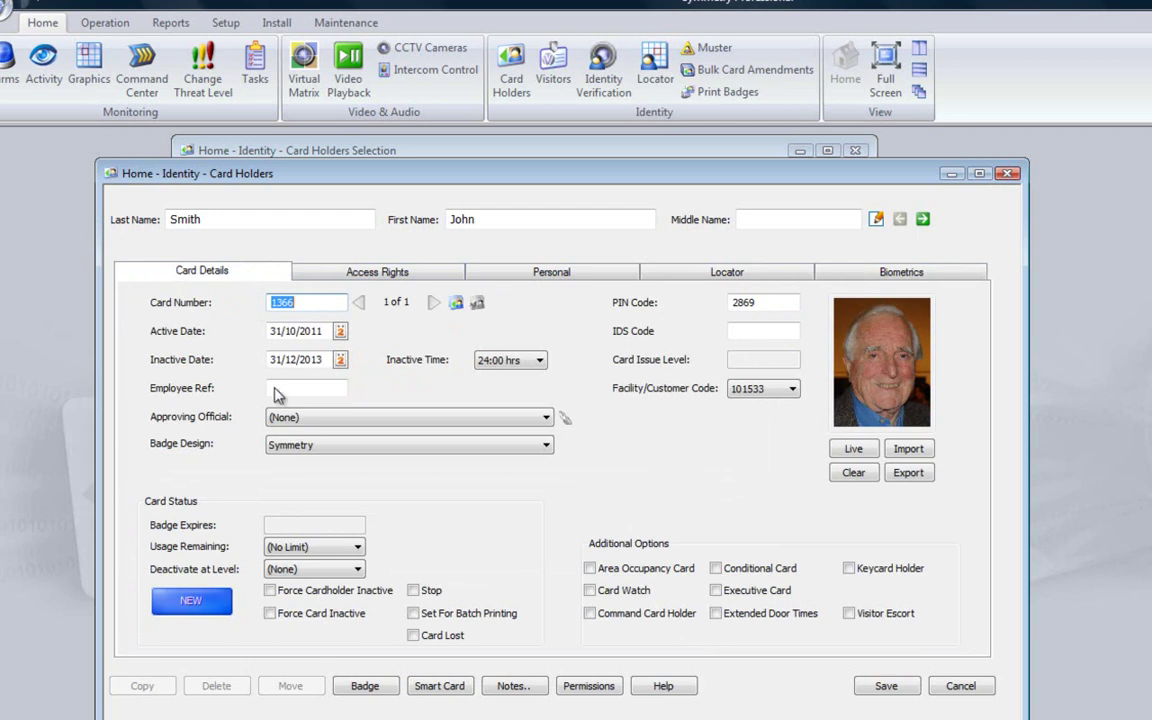
Set the badge's smartcard format to smartMAX (Mifare) and save the badge settings
{"action": "left_click", "coordinate": [366, 686]}
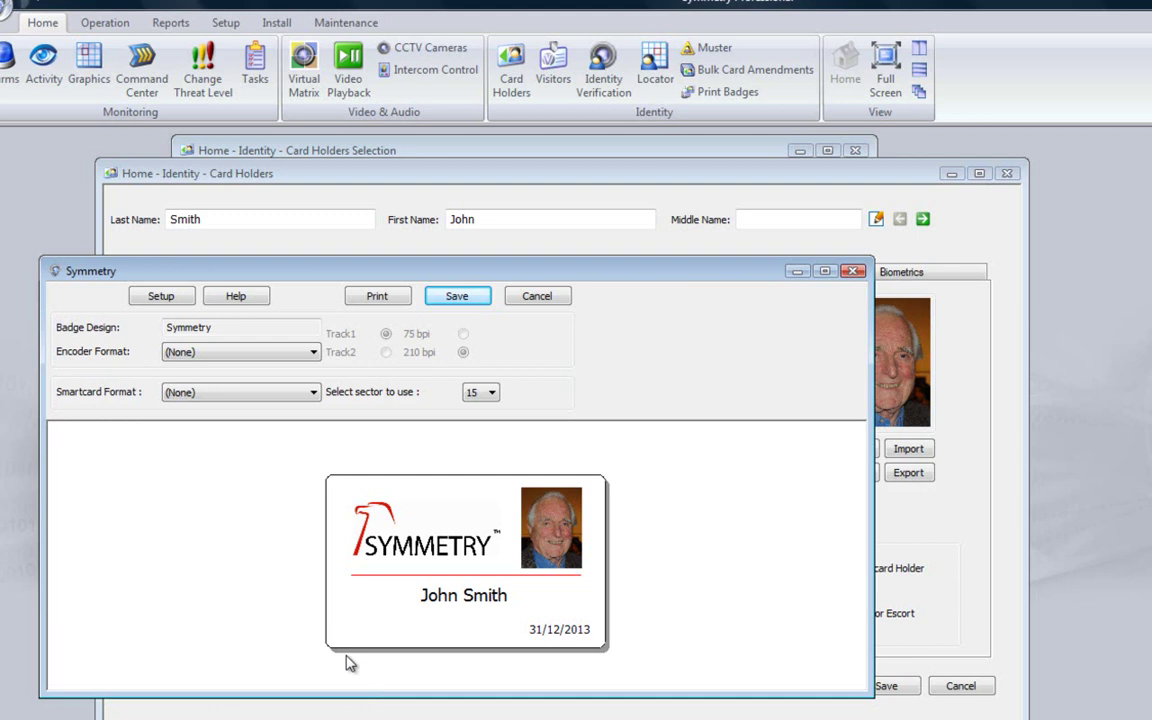
{"action": "left_click", "coordinate": [230, 396]}
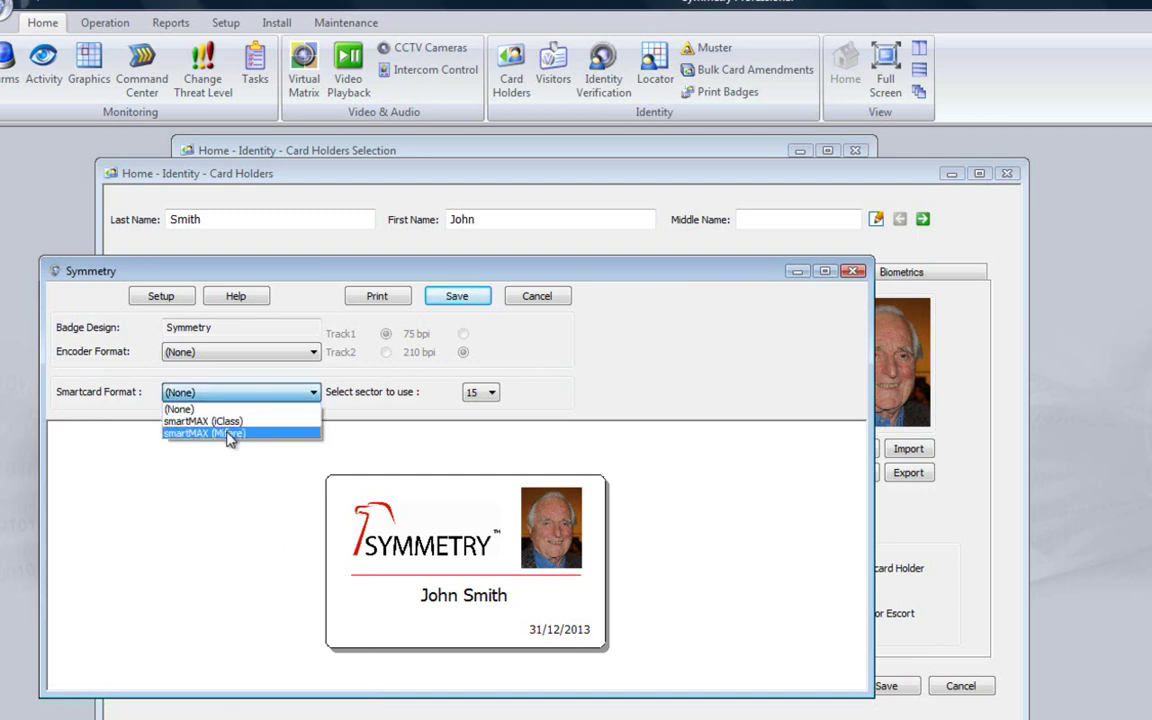
{"action": "left_click", "coordinate": [229, 436]}
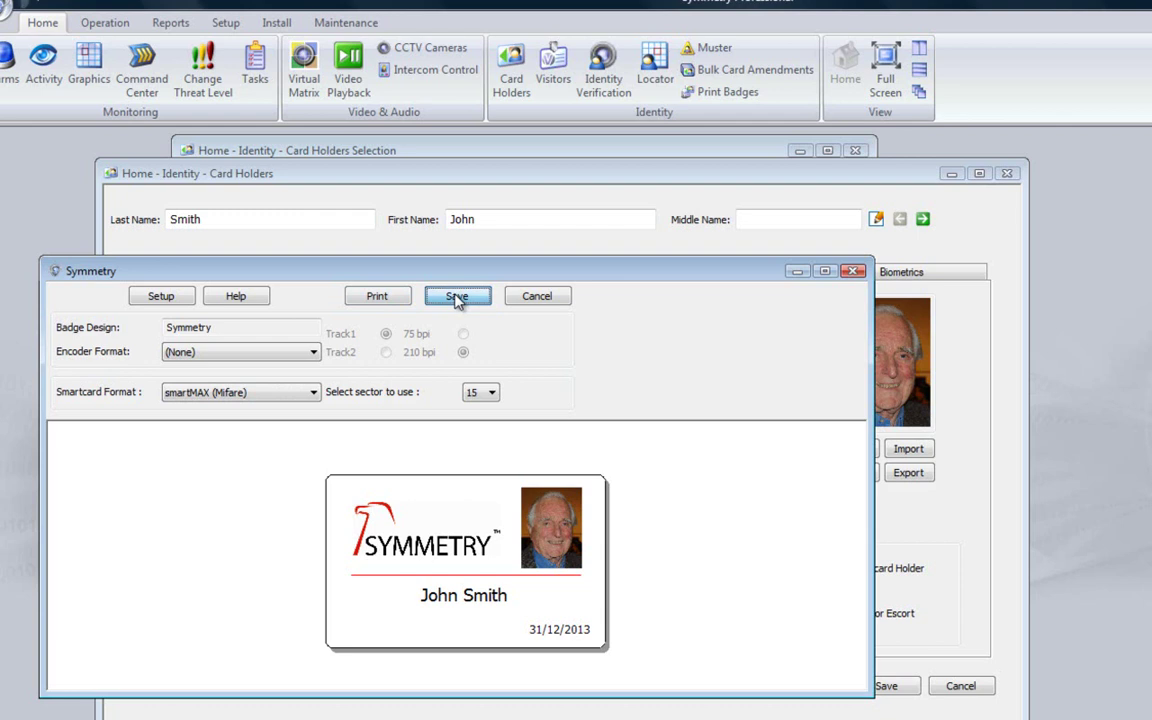
{"action": "left_click", "coordinate": [456, 297]}
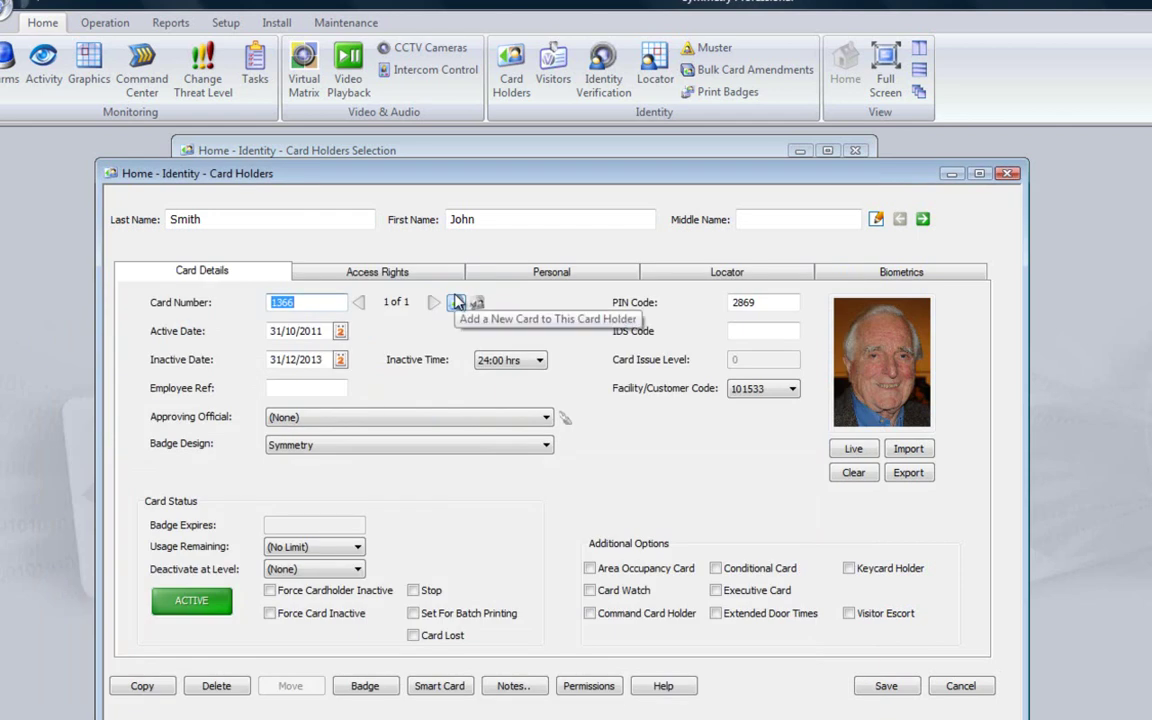
Save the new card holder record and close the Card Holders Selection window
{"action": "left_click", "coordinate": [884, 686]}
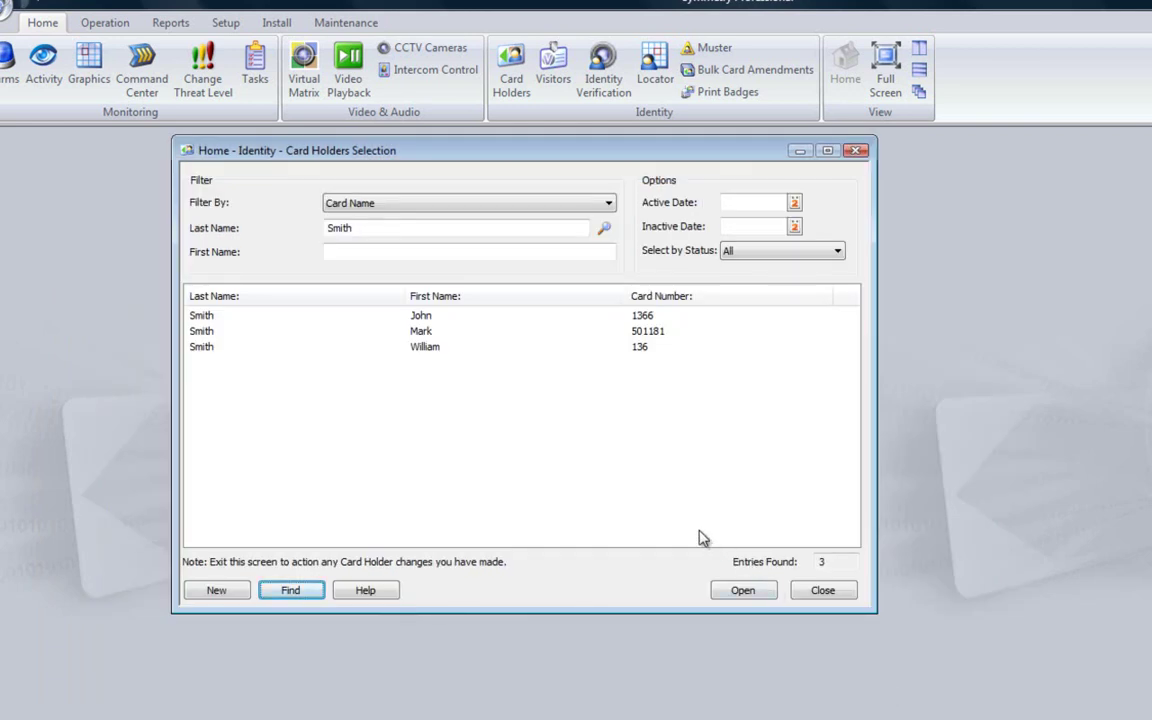
{"action": "left_click", "coordinate": [820, 592]}
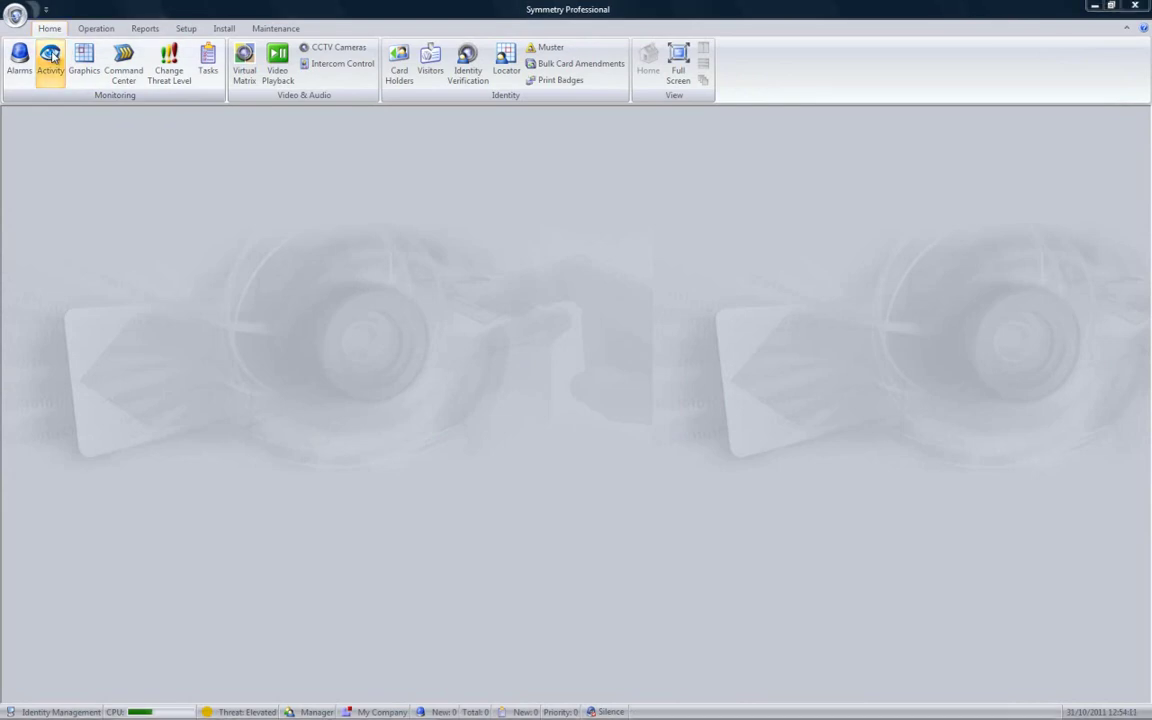
{"action": "left_click", "coordinate": [52, 57]}
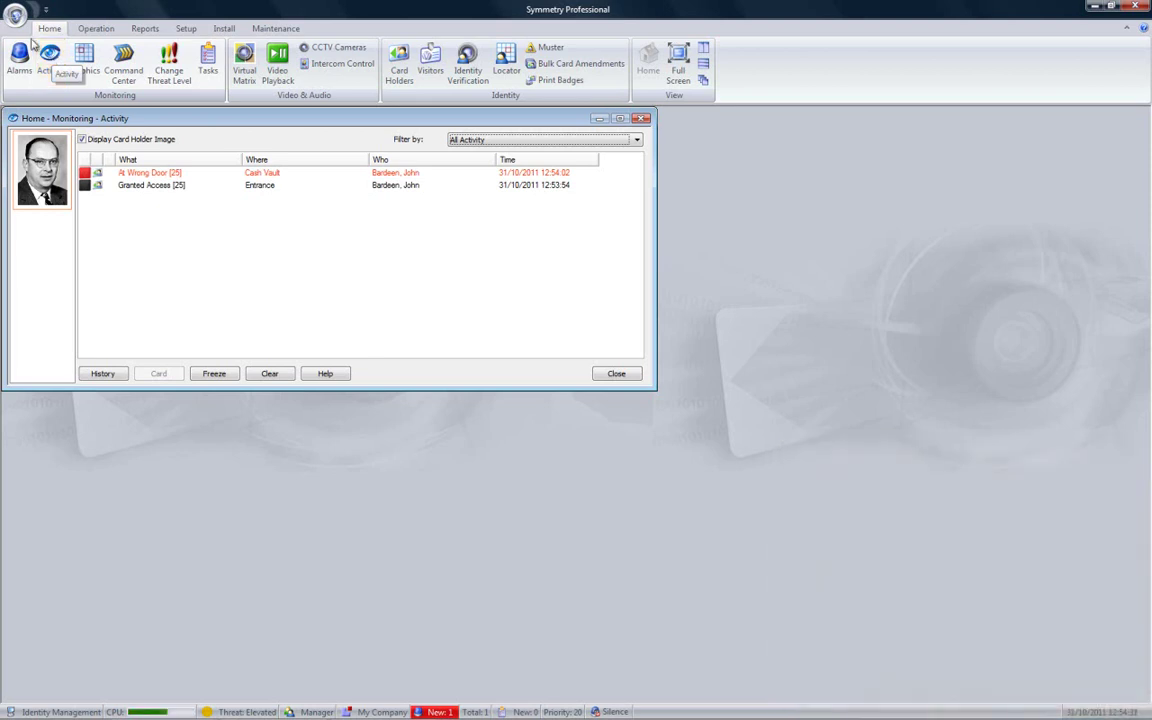
{"action": "left_click", "coordinate": [267, 373]}
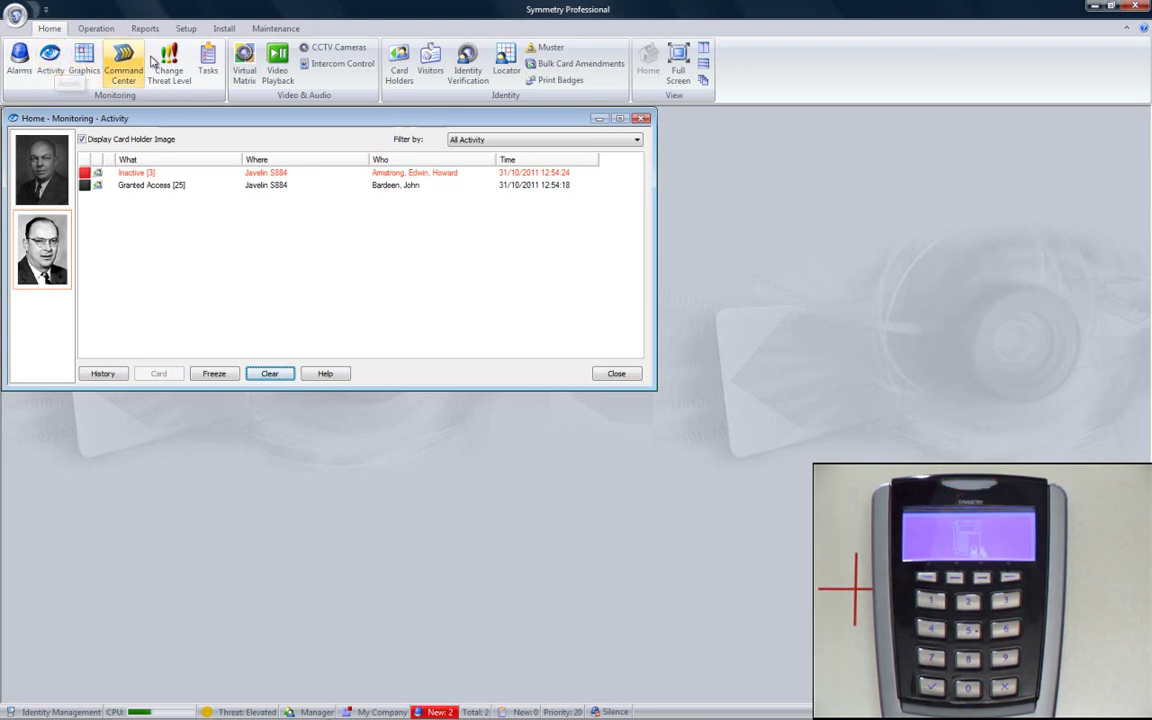
{"action": "left_click", "coordinate": [614, 374]}
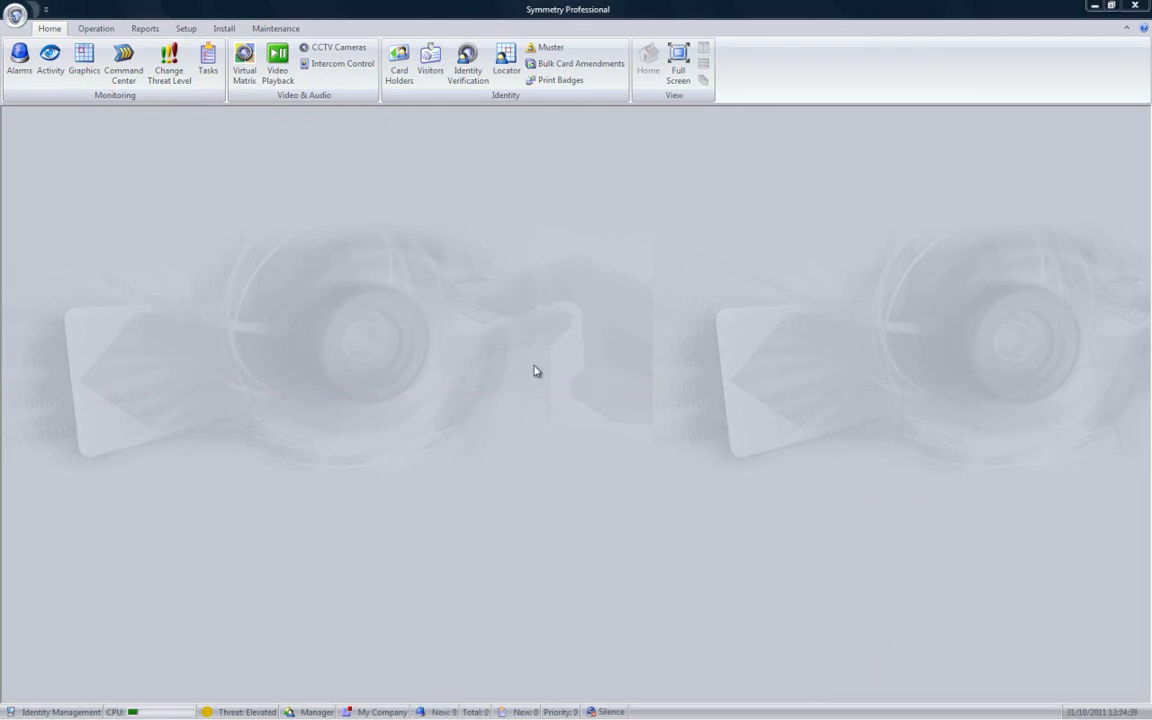
Open the alarm list and clear the At Wrong Door and Inactive [3] alarms
{"action": "left_click", "coordinate": [20, 70]}
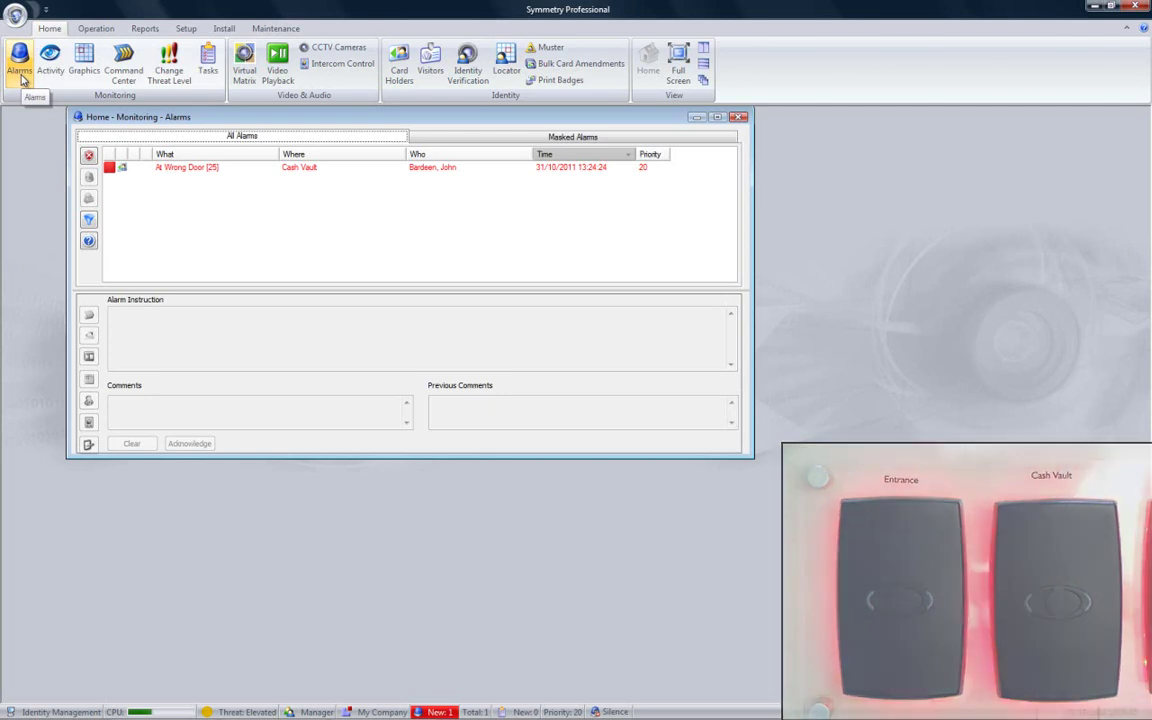
{"action": "left_click", "coordinate": [185, 171]}
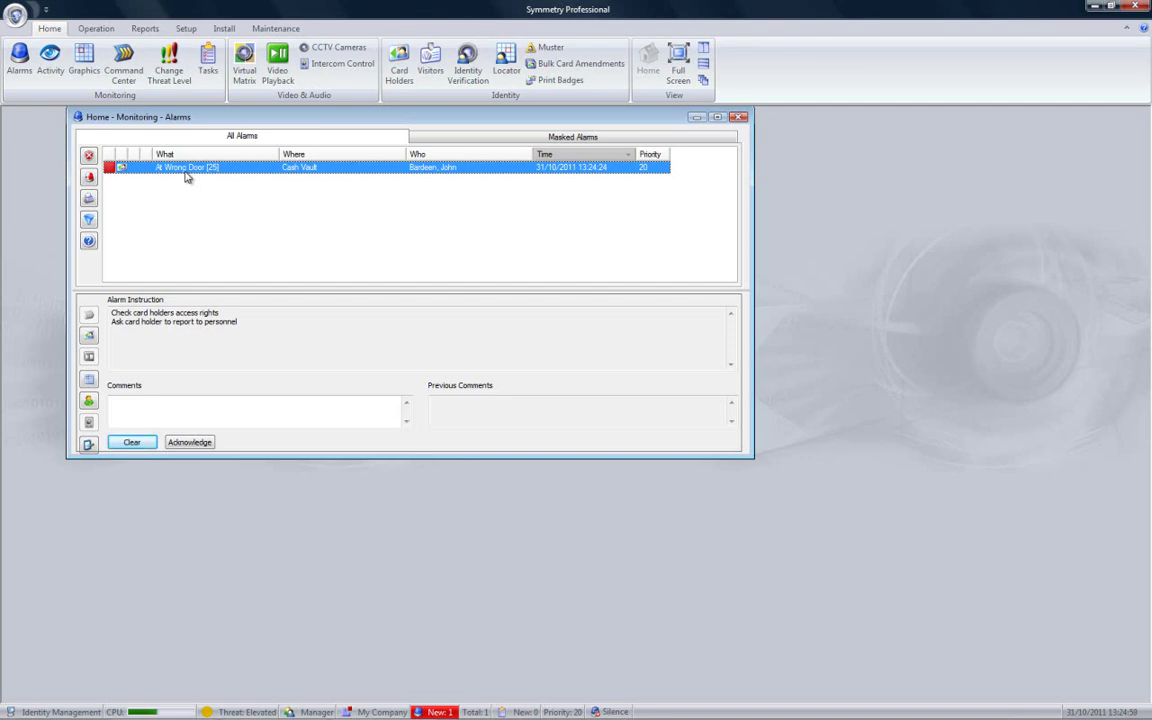
{"action": "left_click", "coordinate": [131, 443]}
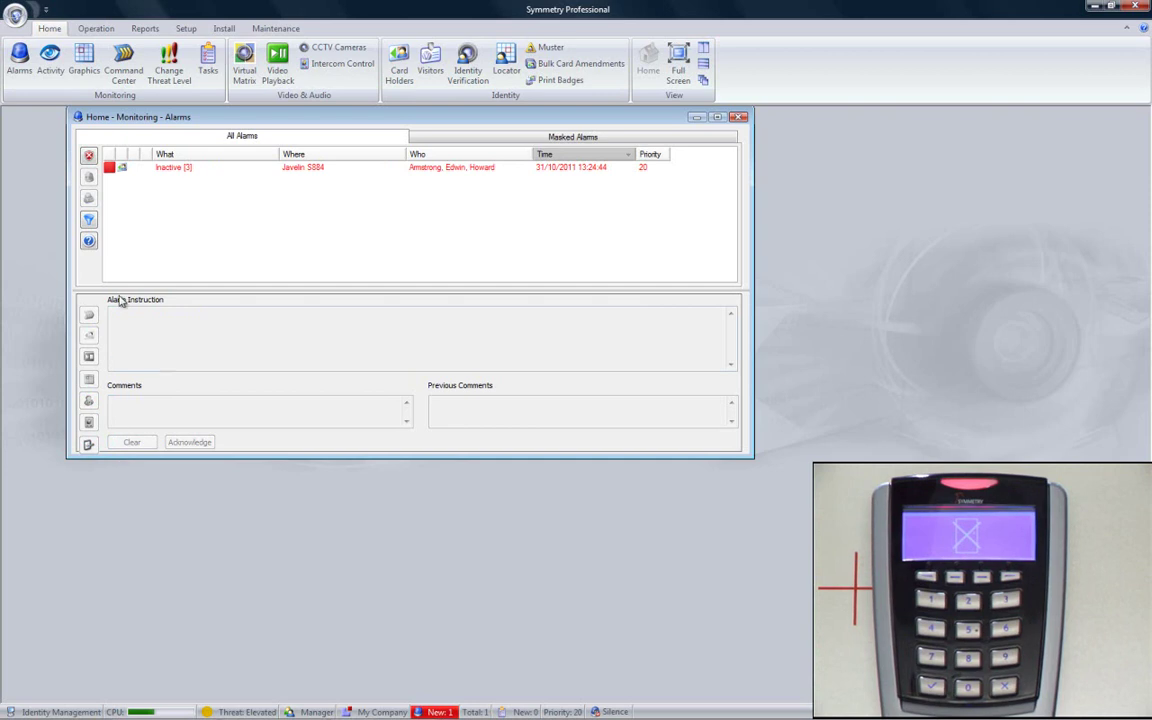
{"action": "left_click", "coordinate": [176, 169]}
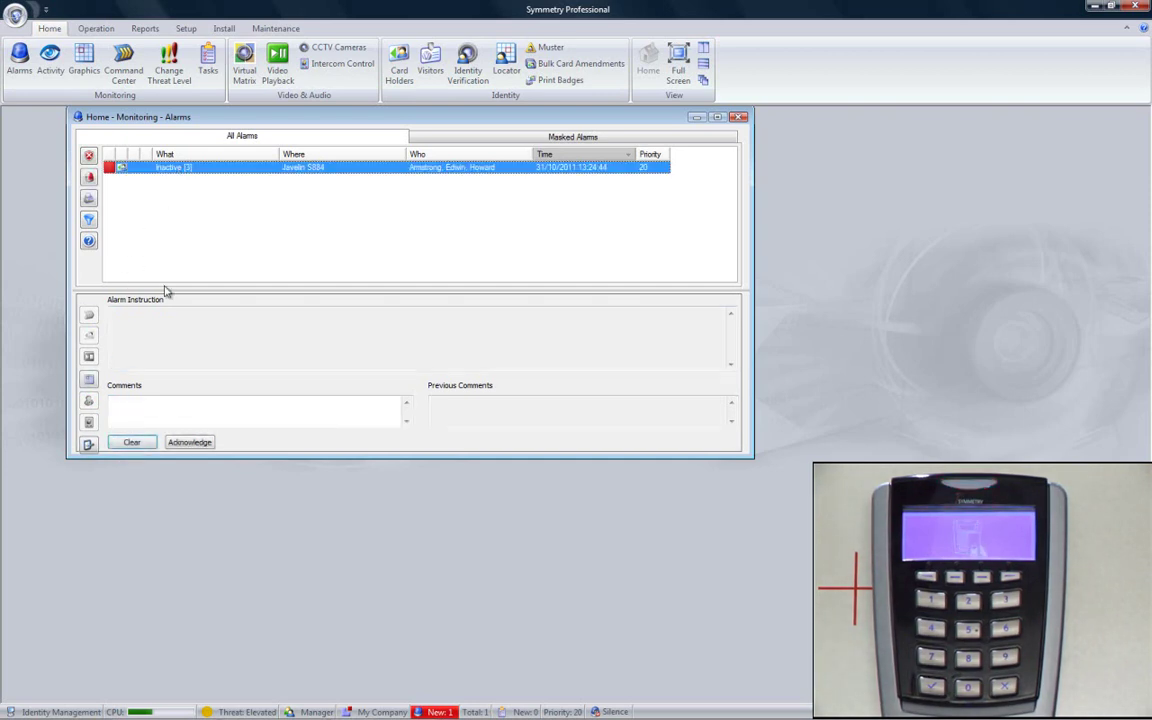
{"action": "left_click", "coordinate": [140, 445]}
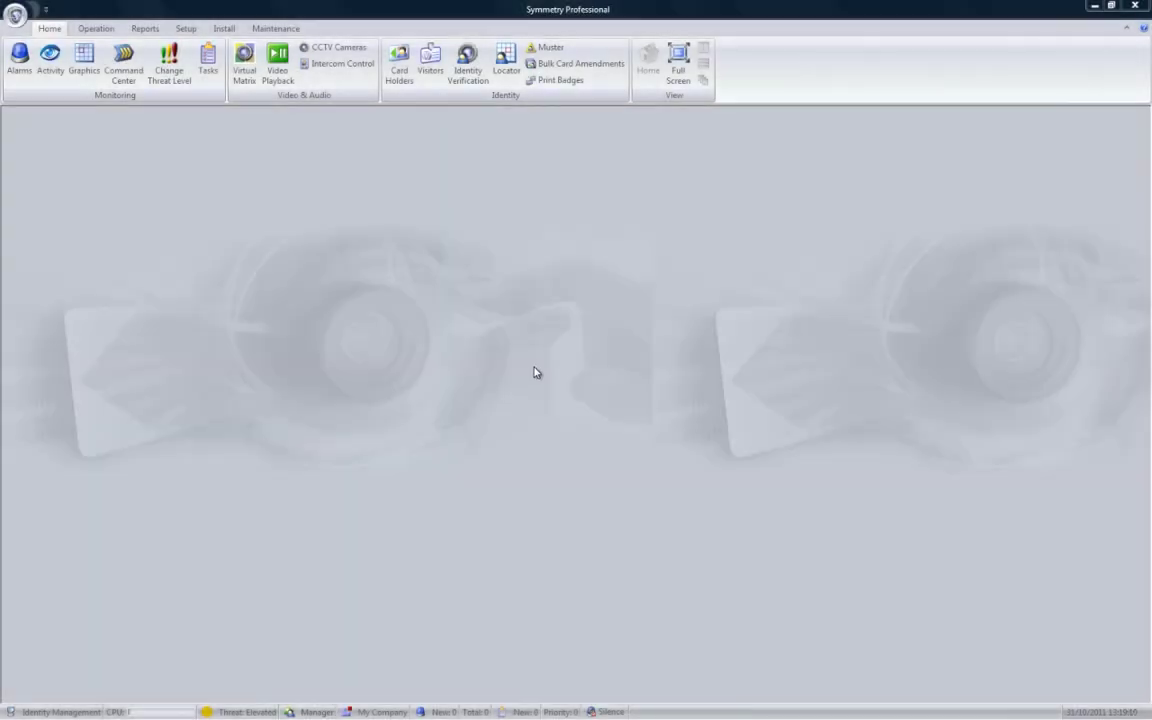
From the Operation functions, list the 19 existing triggers and start a new trigger
{"action": "left_click", "coordinate": [104, 30]}
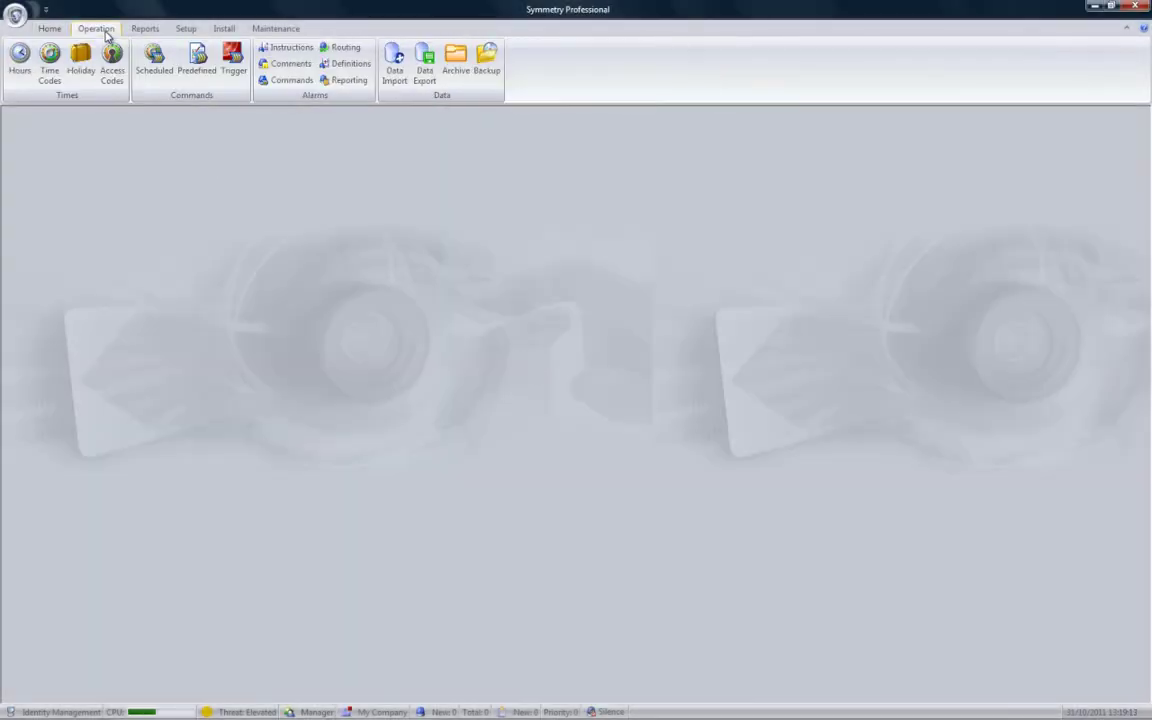
{"action": "left_click", "coordinate": [232, 62]}
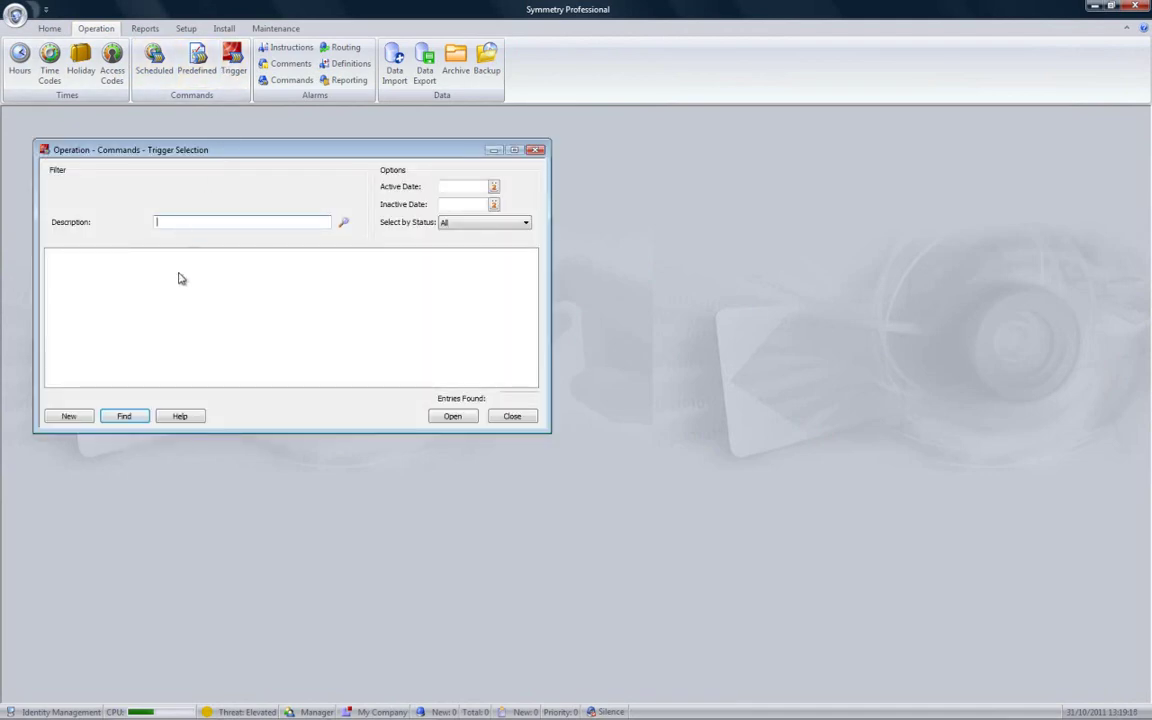
{"action": "left_click", "coordinate": [125, 416]}
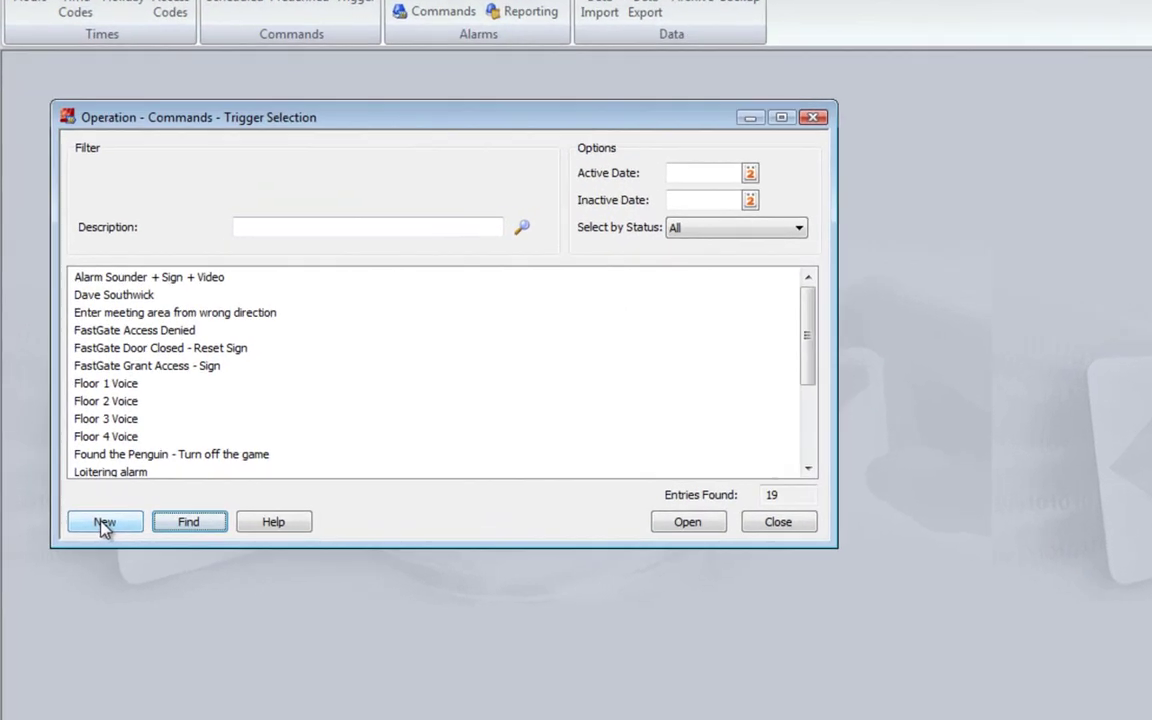
{"action": "left_click", "coordinate": [68, 417]}
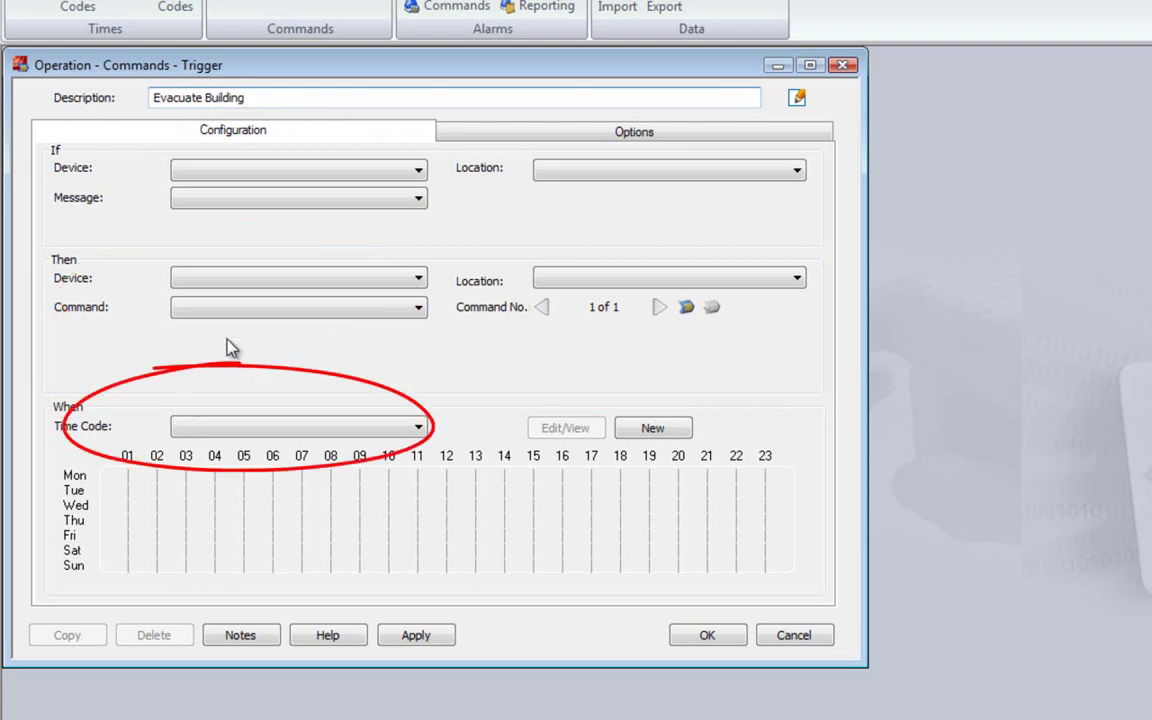
Make the trigger fire when monitor point Trigger 3 reports In Alarm
{"action": "left_click", "coordinate": [380, 172]}
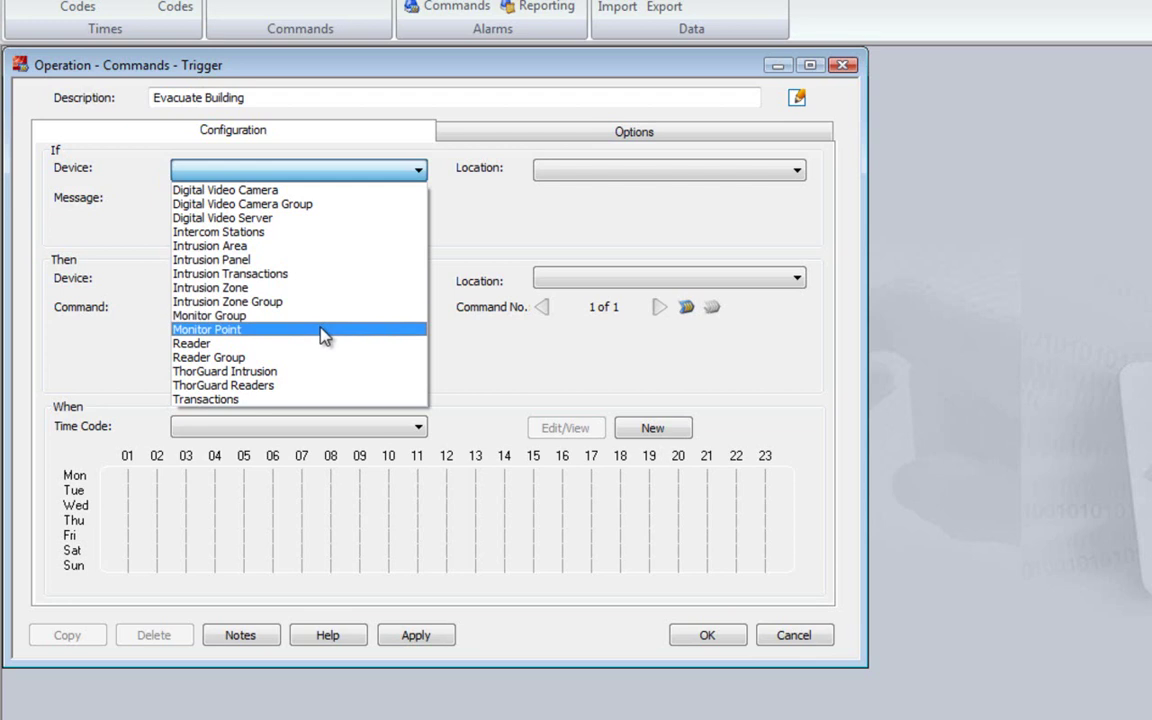
{"action": "left_click", "coordinate": [322, 330]}
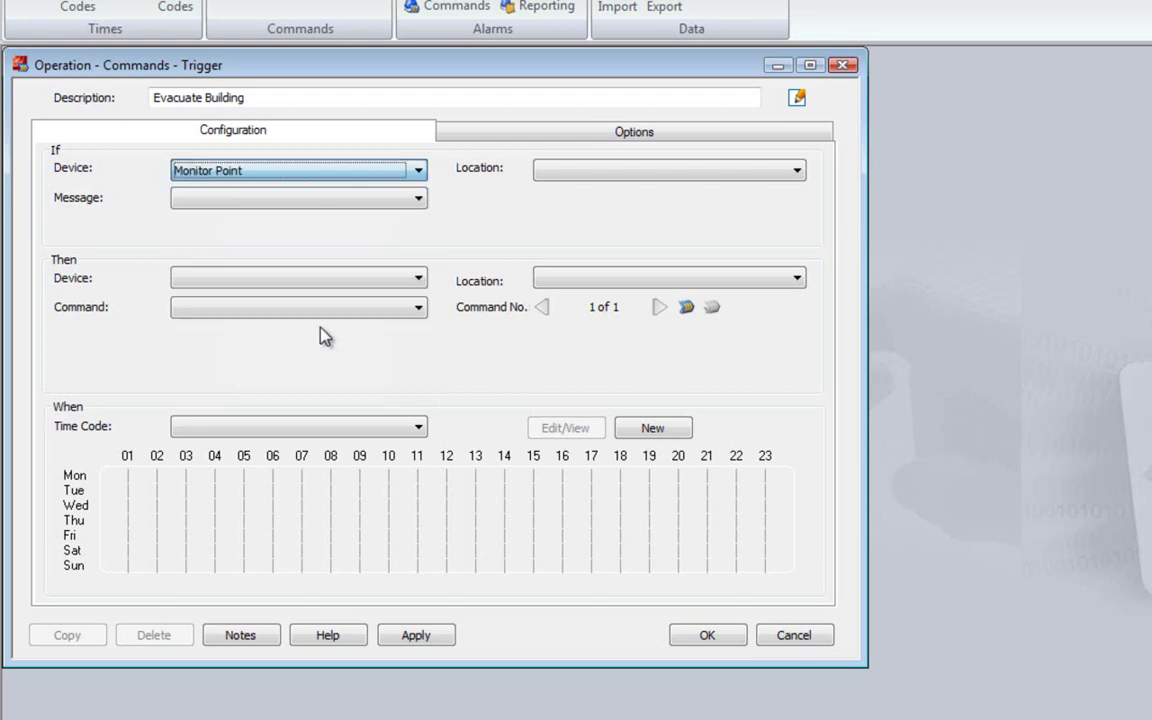
{"action": "left_click", "coordinate": [592, 172]}
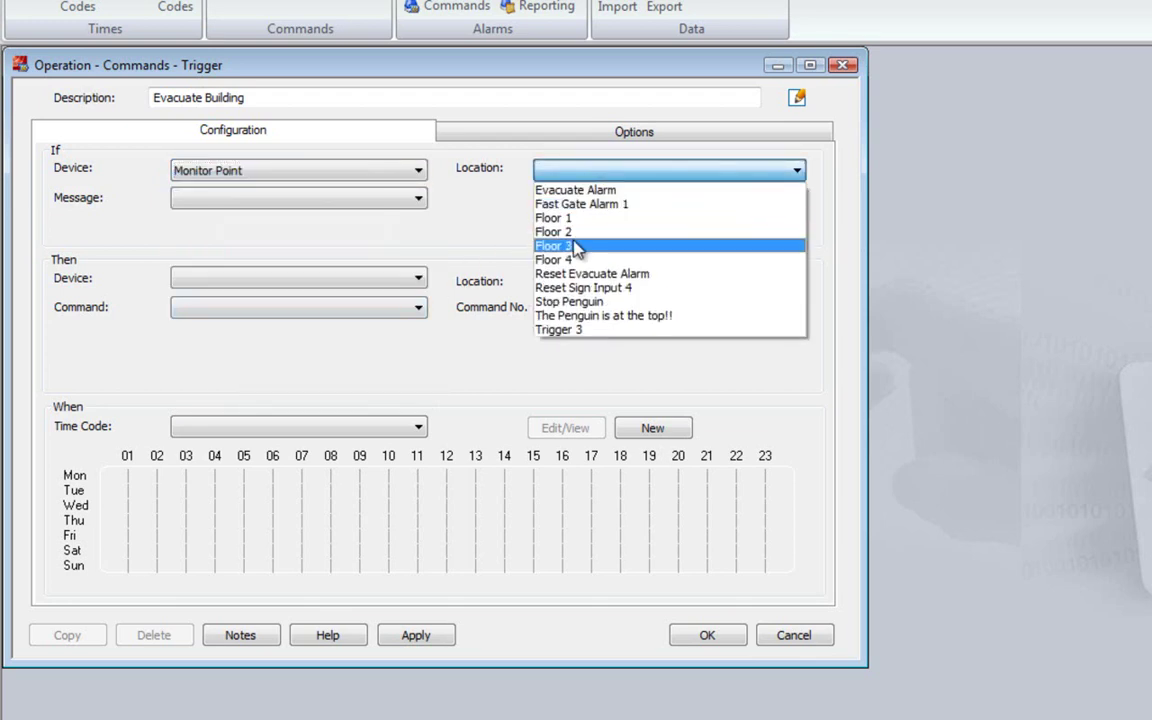
{"action": "left_click", "coordinate": [567, 329]}
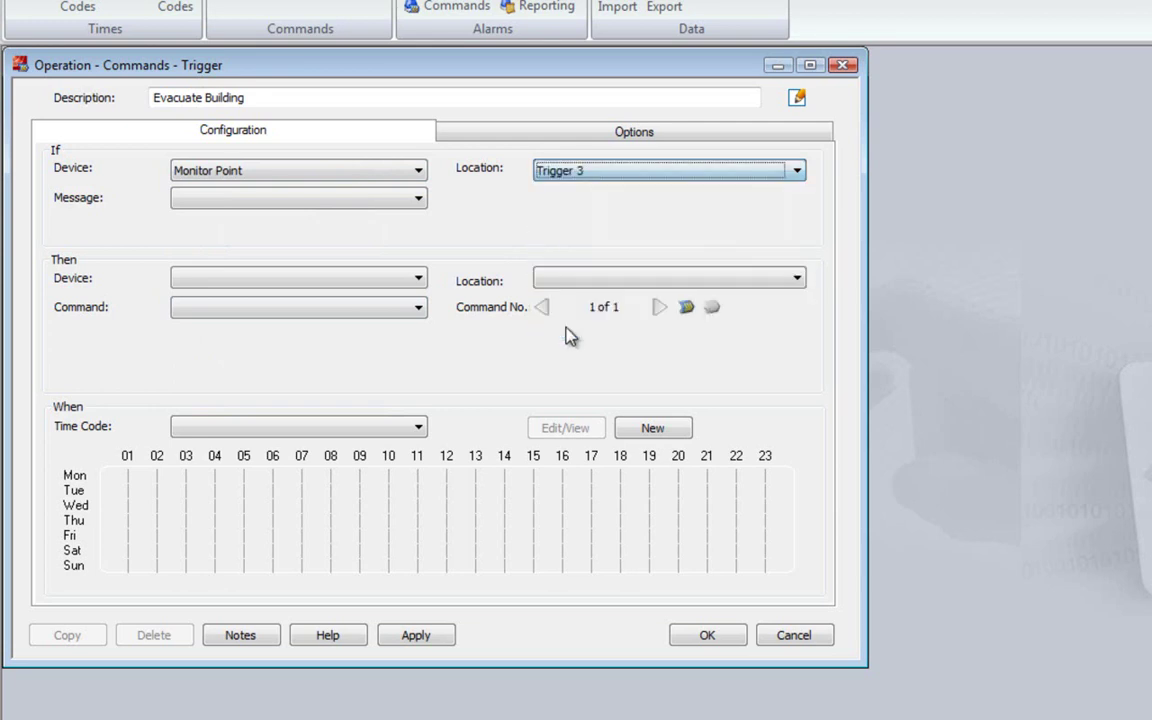
{"action": "left_click", "coordinate": [410, 202]}
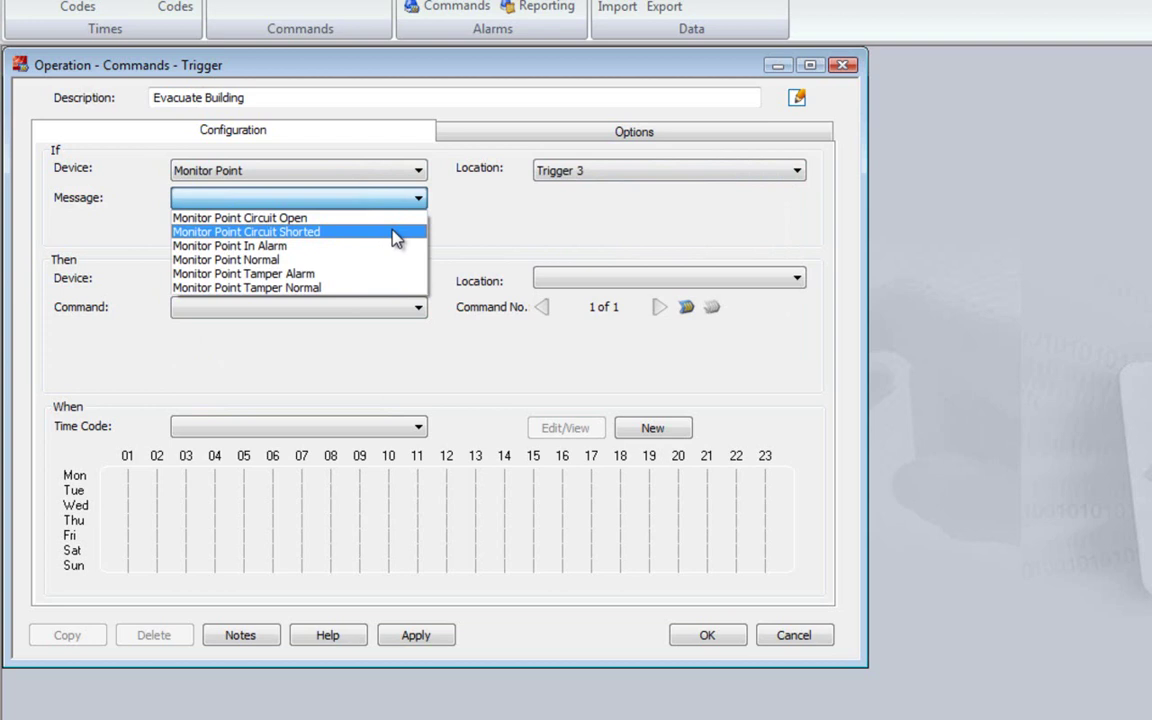
{"action": "left_click", "coordinate": [393, 248]}
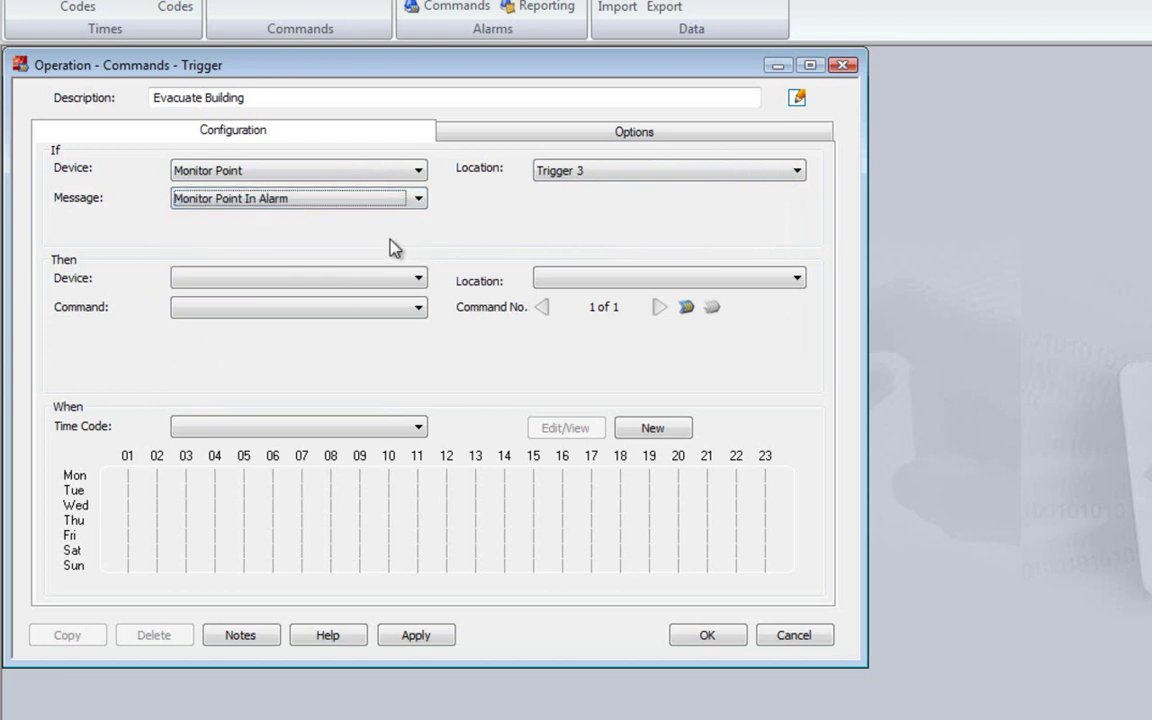
Add a first action that pulses the Siren auxiliary output
{"action": "left_click", "coordinate": [416, 279]}
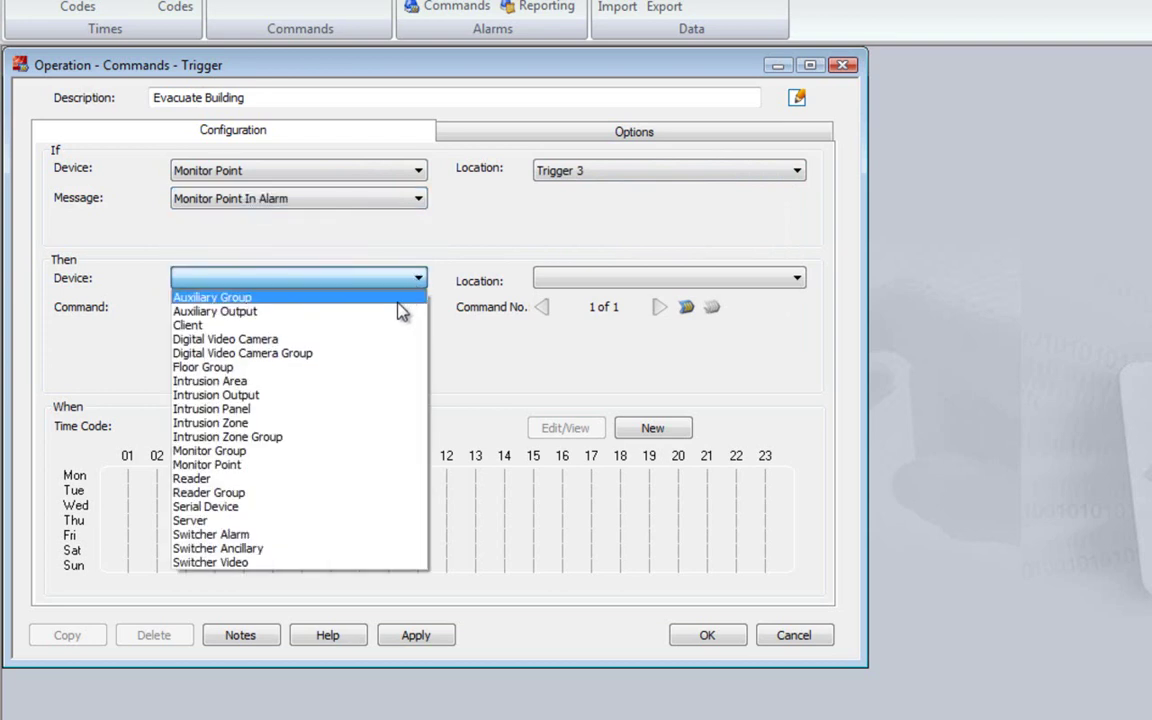
{"action": "left_click", "coordinate": [398, 317]}
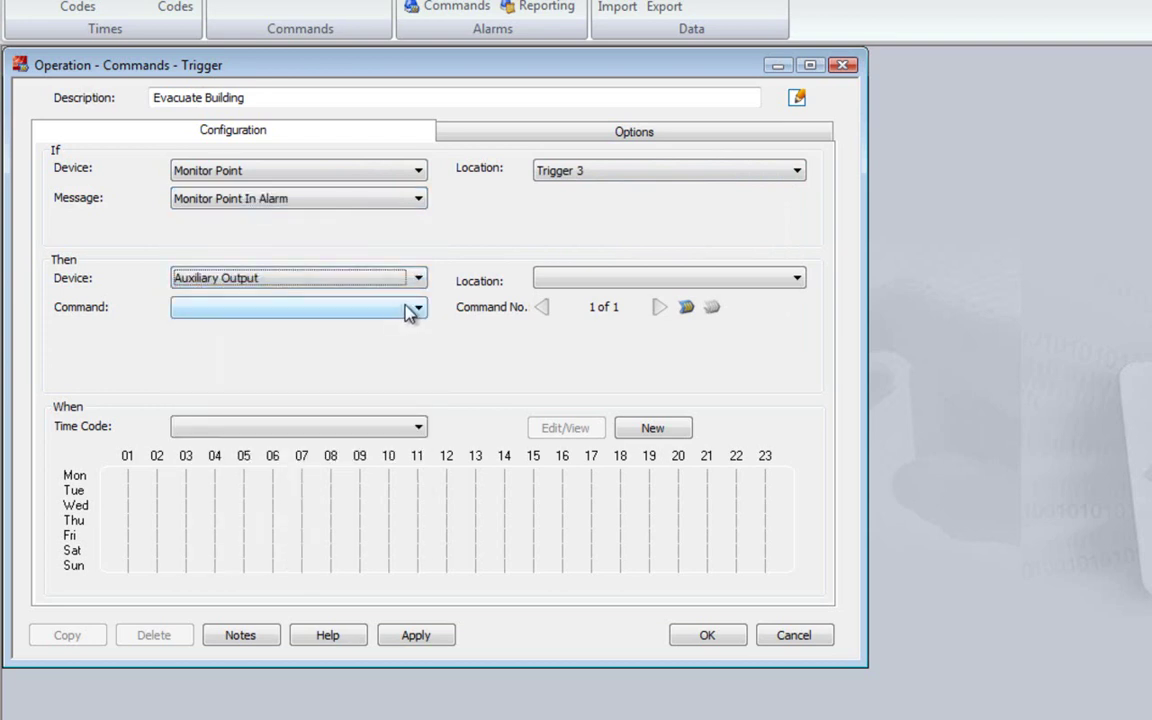
{"action": "left_click", "coordinate": [565, 281]}
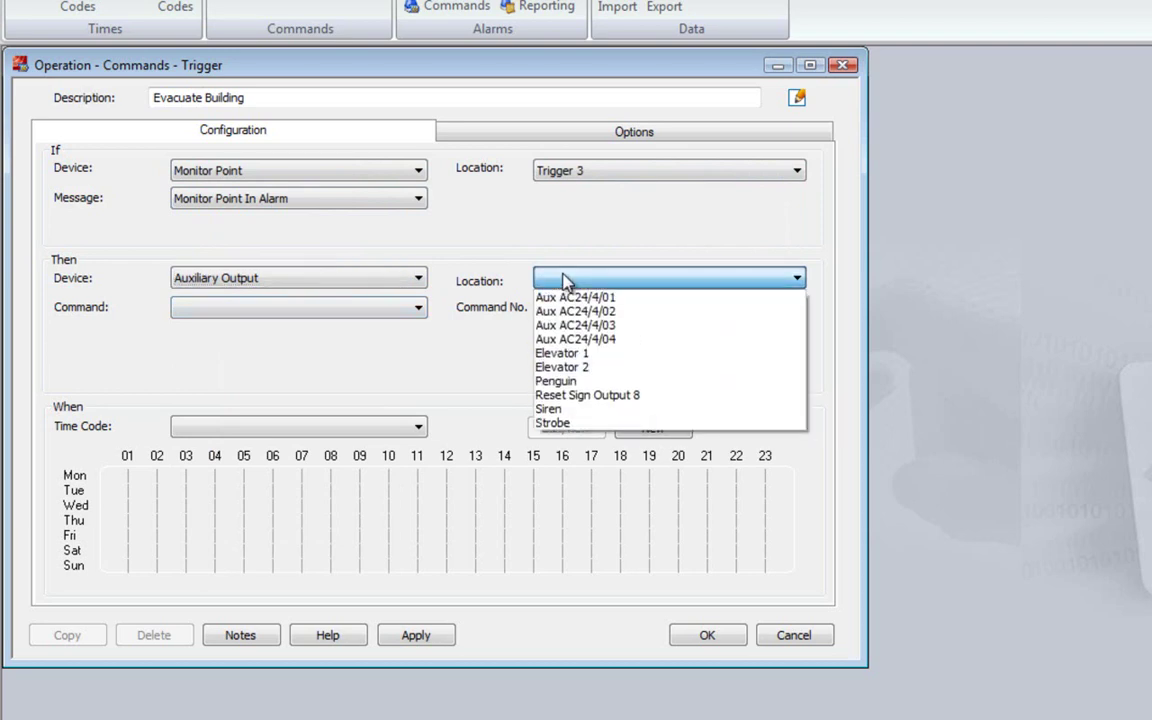
{"action": "left_click", "coordinate": [553, 409]}
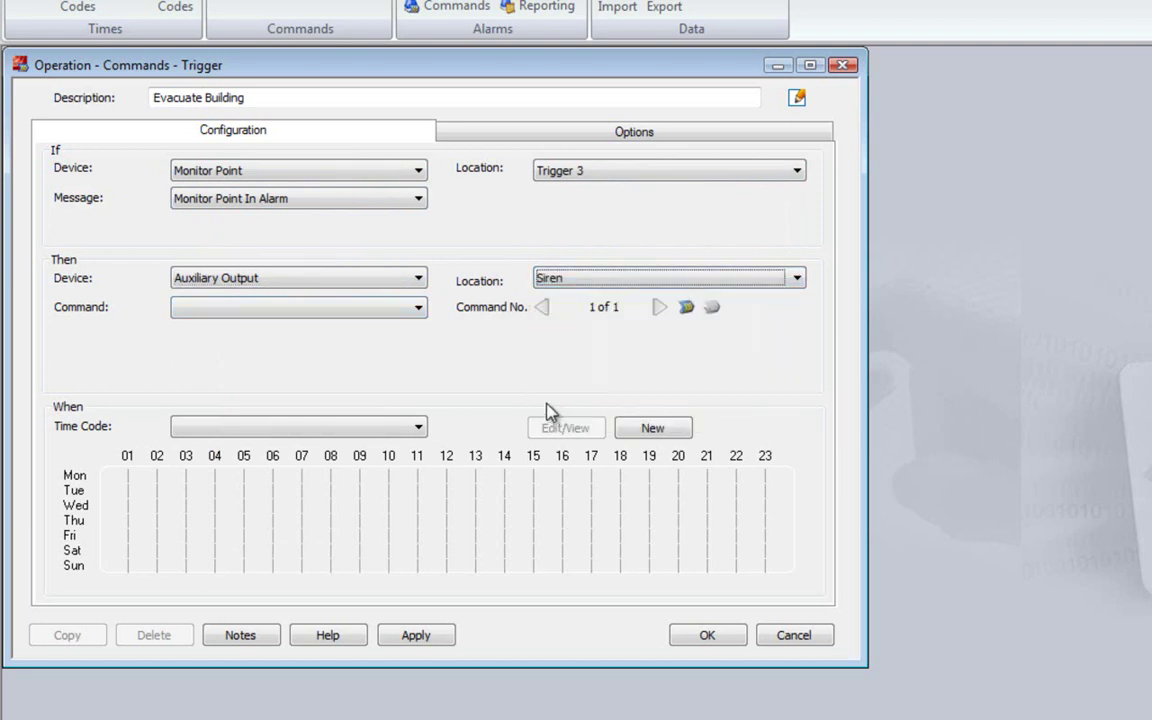
{"action": "left_click", "coordinate": [417, 309]}
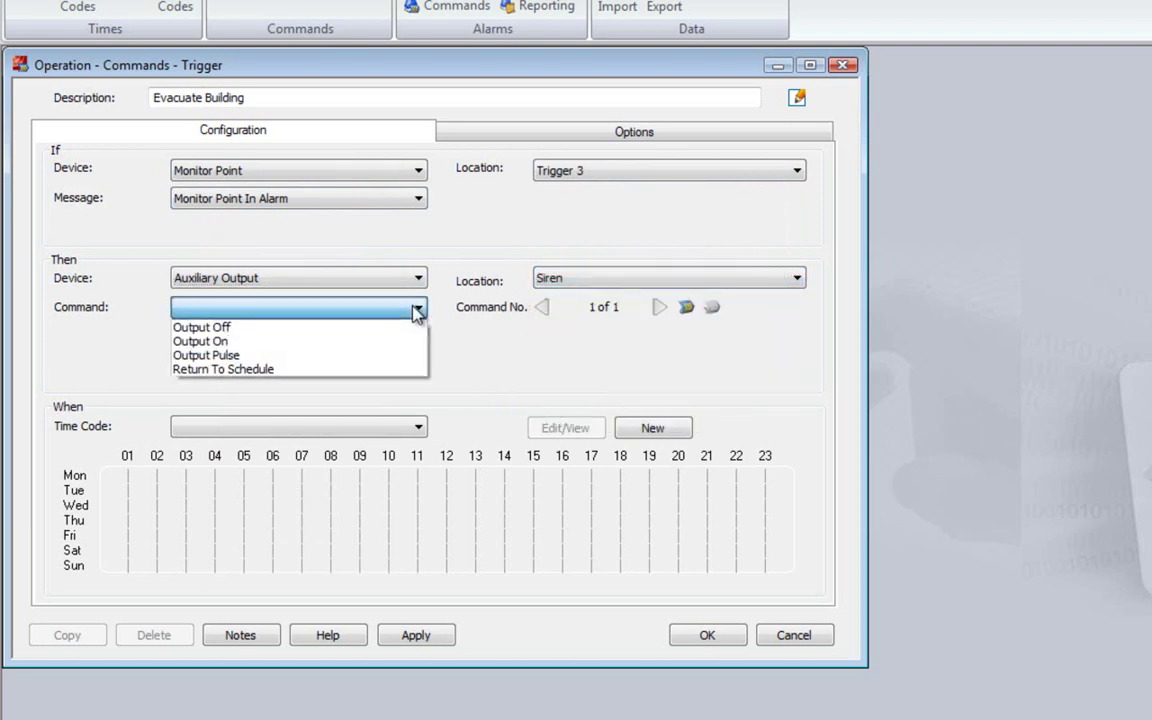
{"action": "left_click", "coordinate": [404, 356]}
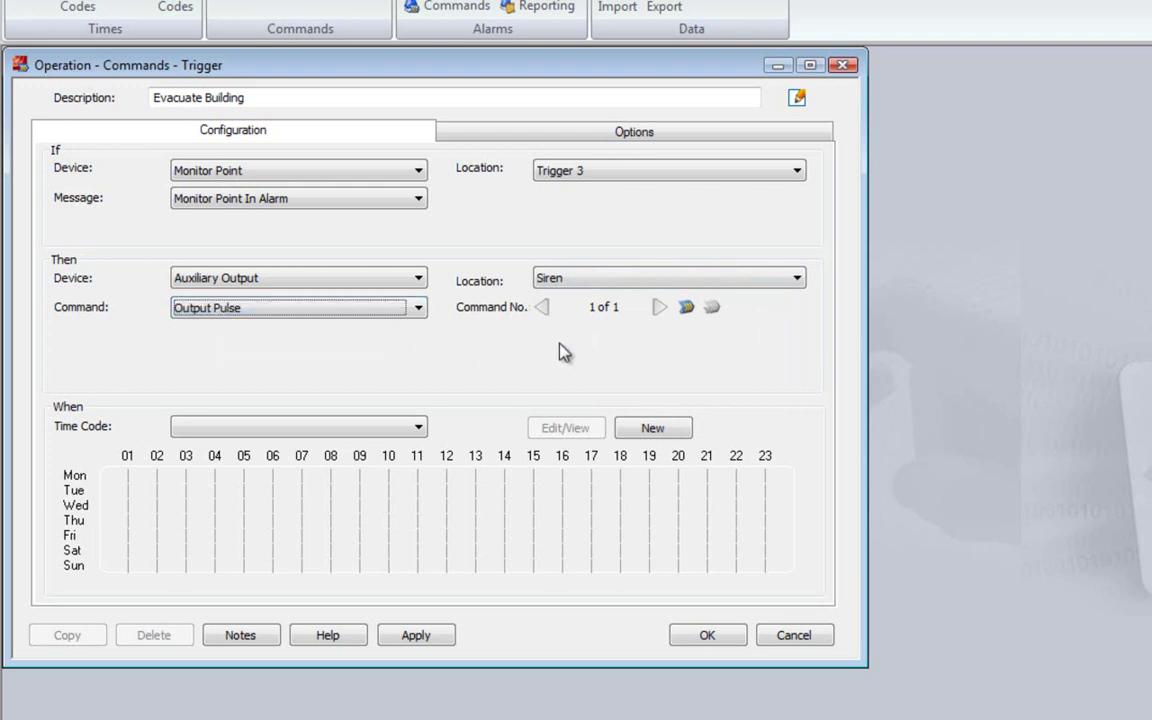
Add a second action that pulses the Strobe auxiliary output
{"action": "left_click", "coordinate": [687, 311]}
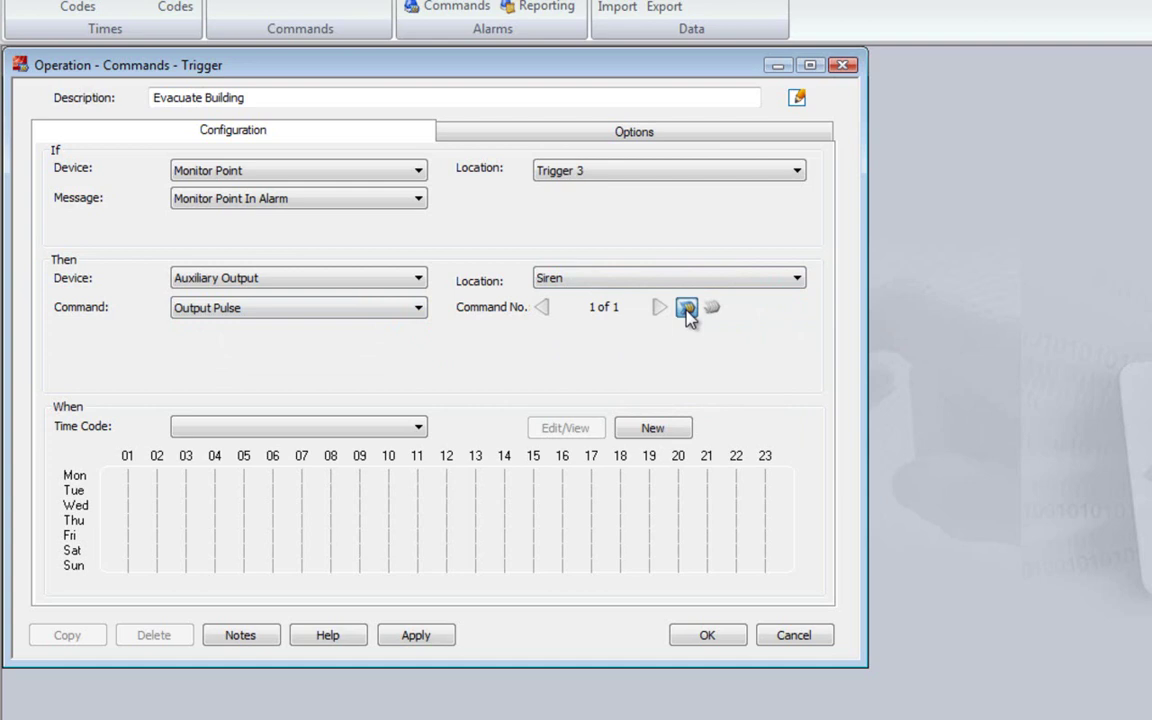
{"action": "left_click", "coordinate": [420, 280]}
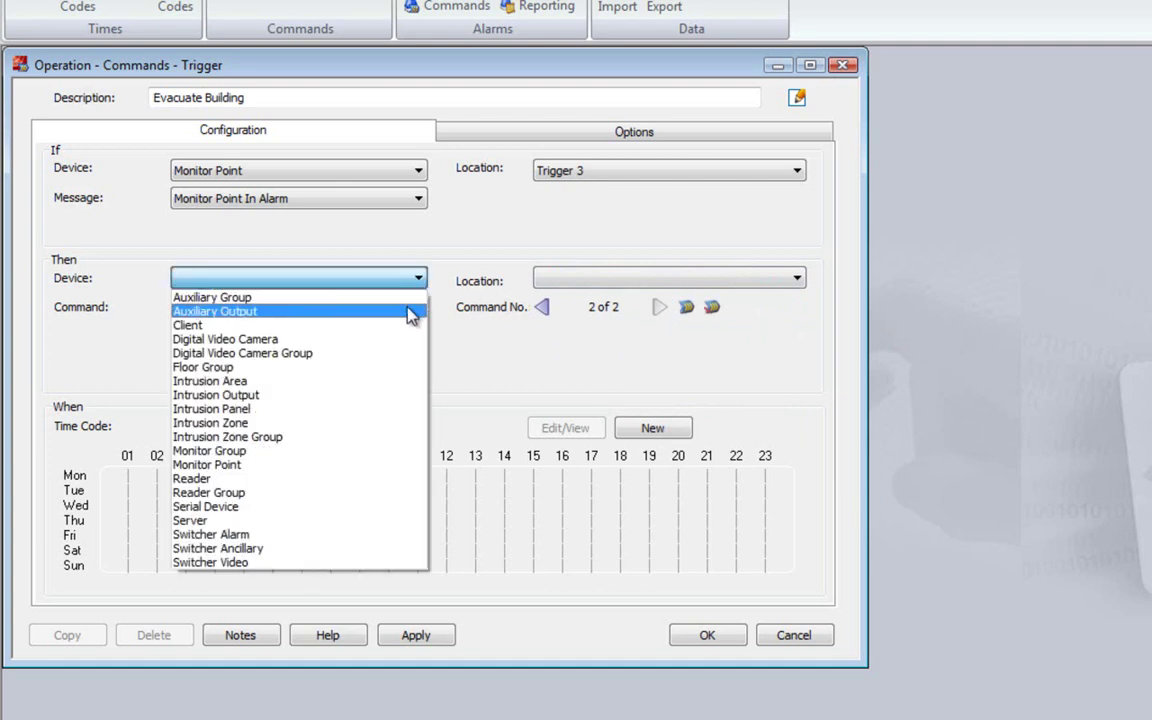
{"action": "left_click", "coordinate": [405, 311]}
{"action": "left_click", "coordinate": [545, 280]}
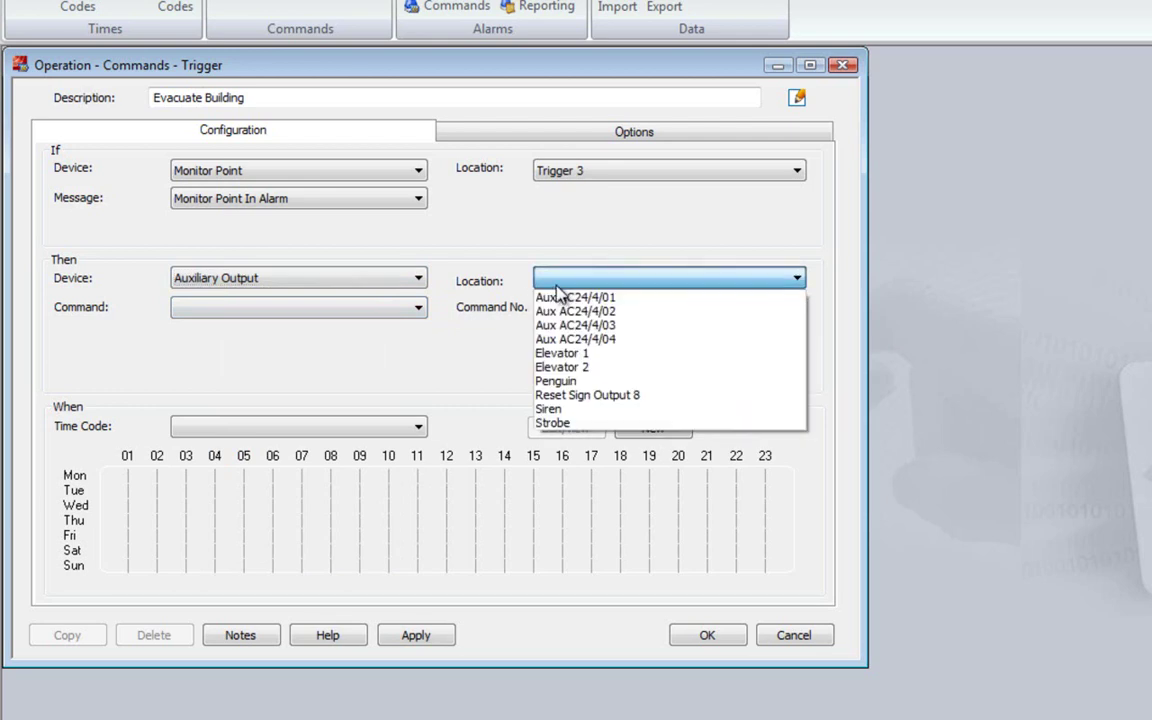
{"action": "left_click", "coordinate": [553, 423]}
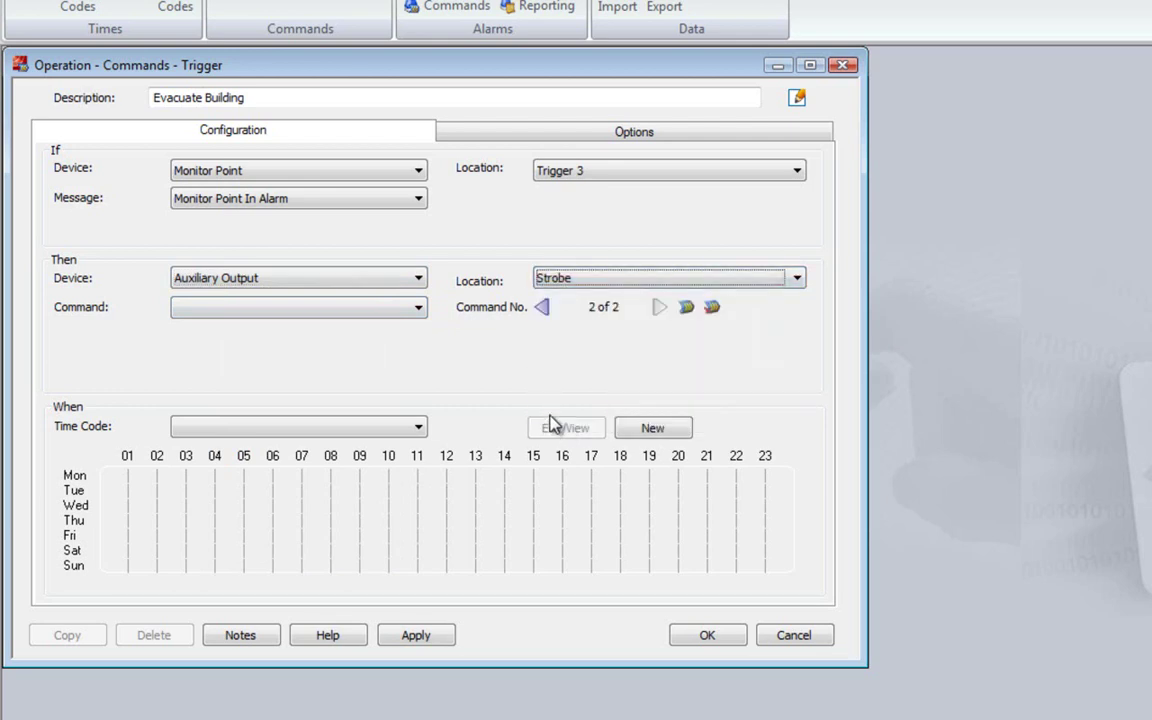
{"action": "left_click", "coordinate": [417, 307]}
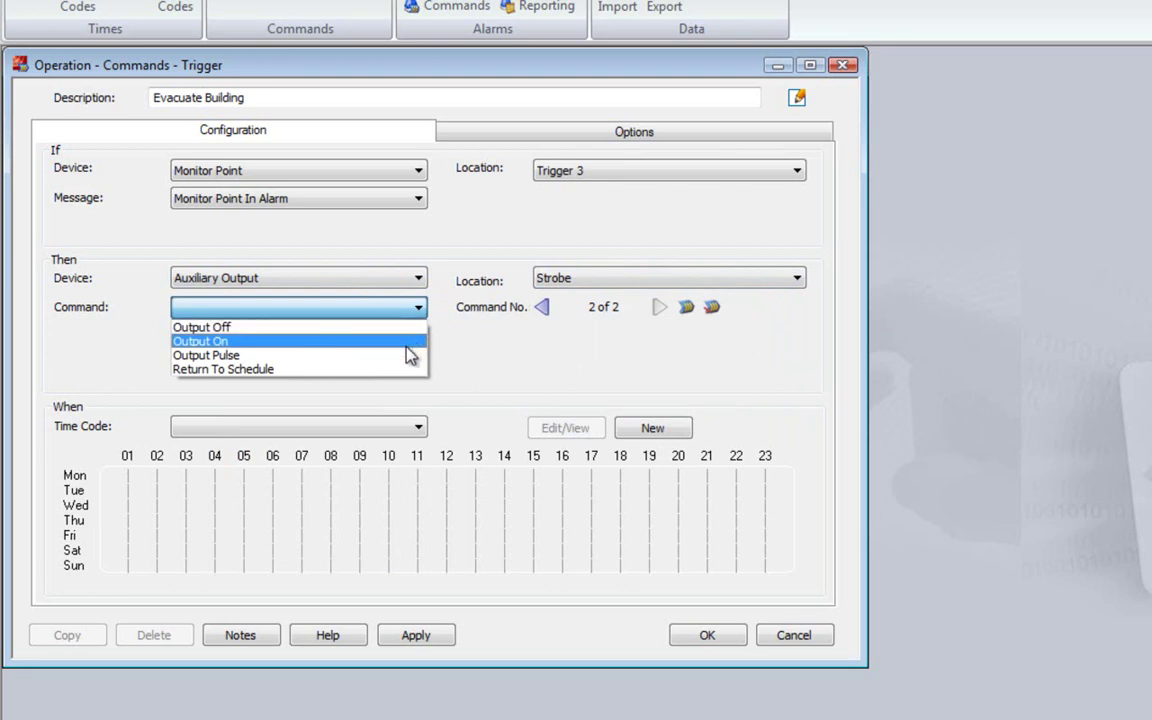
{"action": "left_click", "coordinate": [407, 356]}
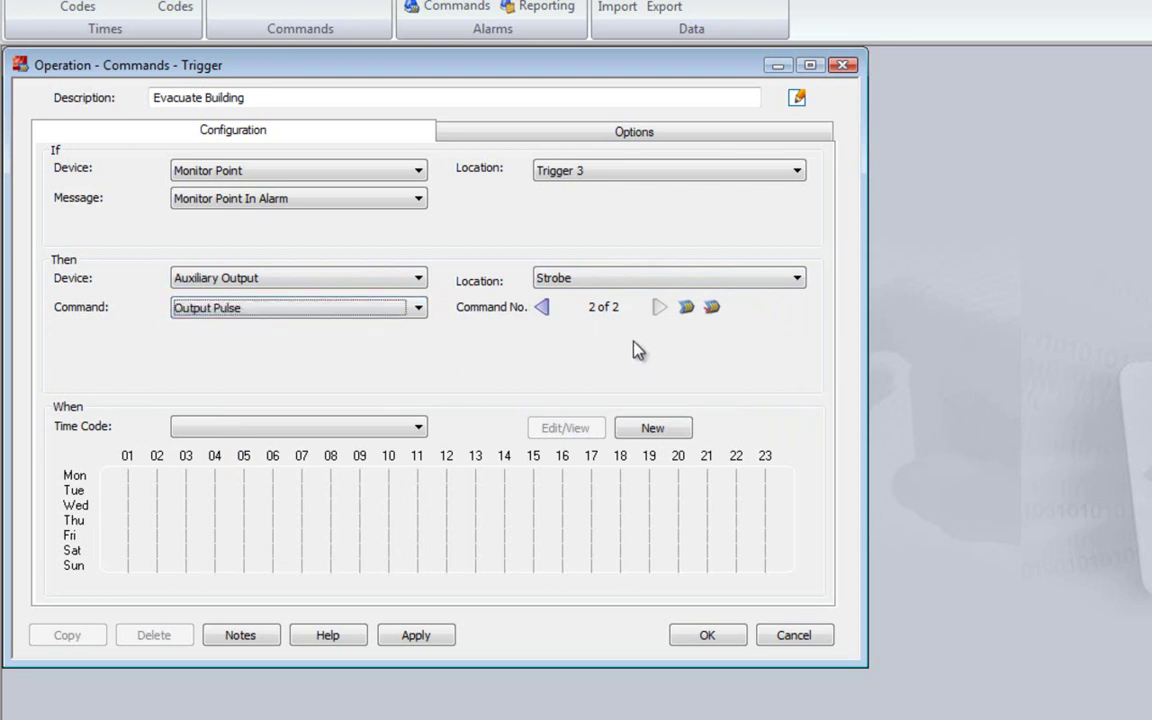
Add a third action granting access at the Entrance reader
{"action": "left_click", "coordinate": [686, 308]}
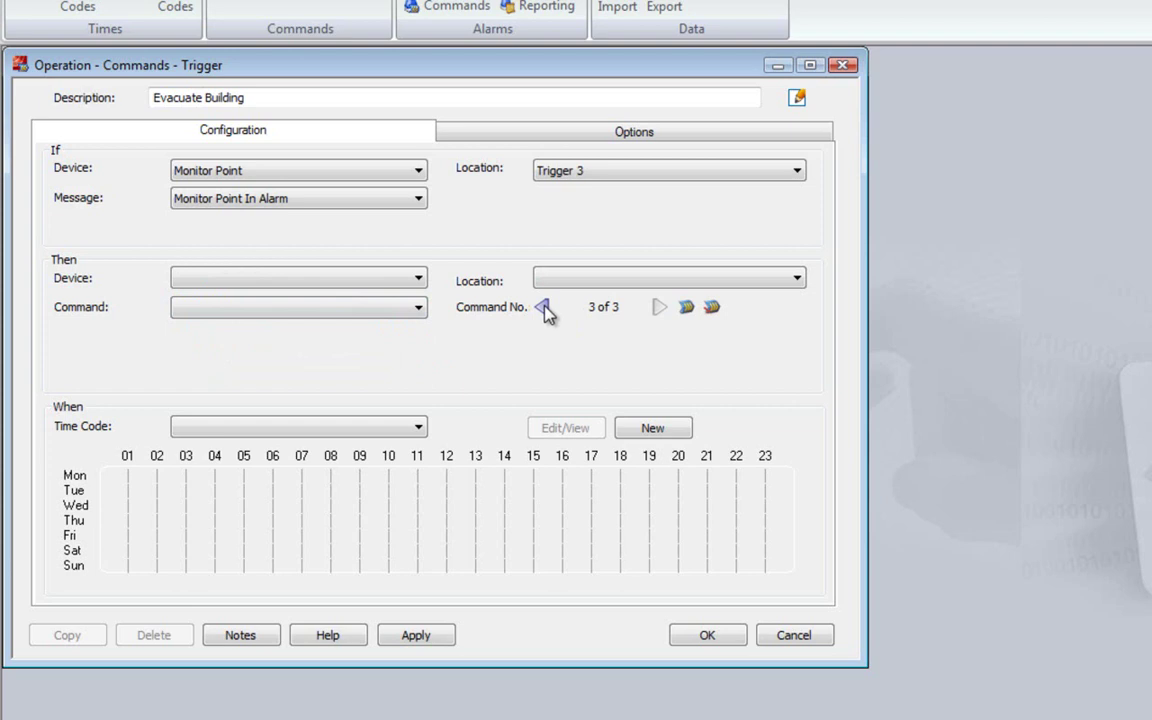
{"action": "left_click", "coordinate": [419, 280]}
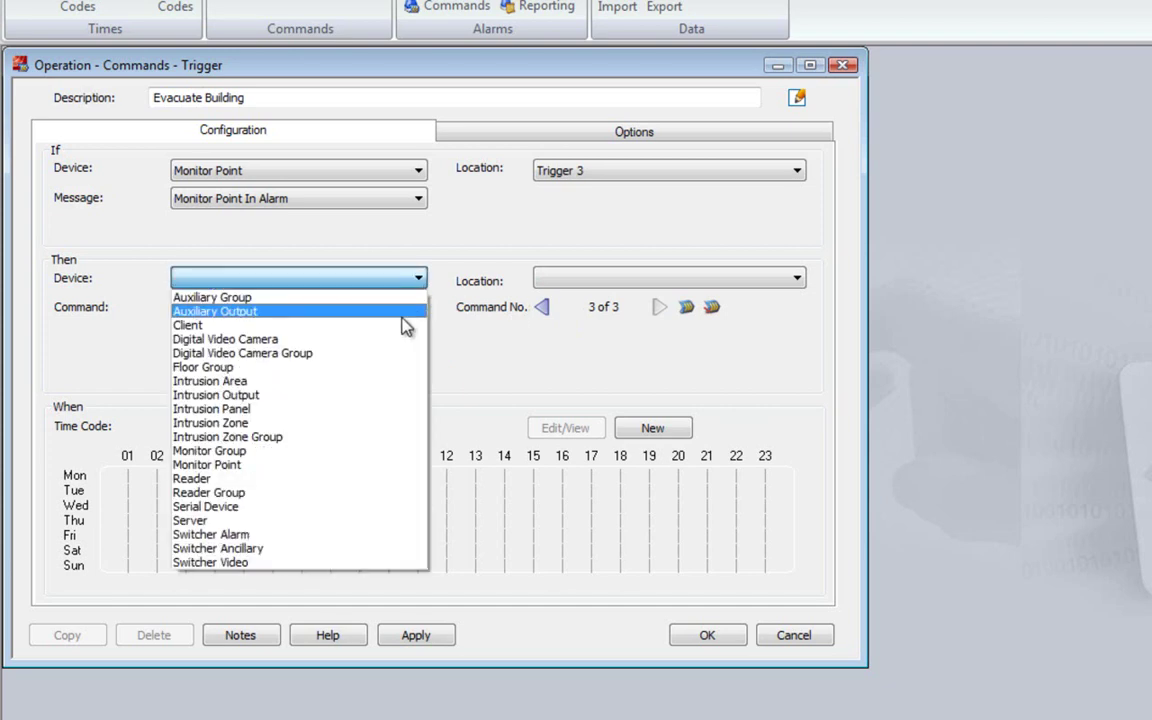
{"action": "left_click", "coordinate": [367, 479]}
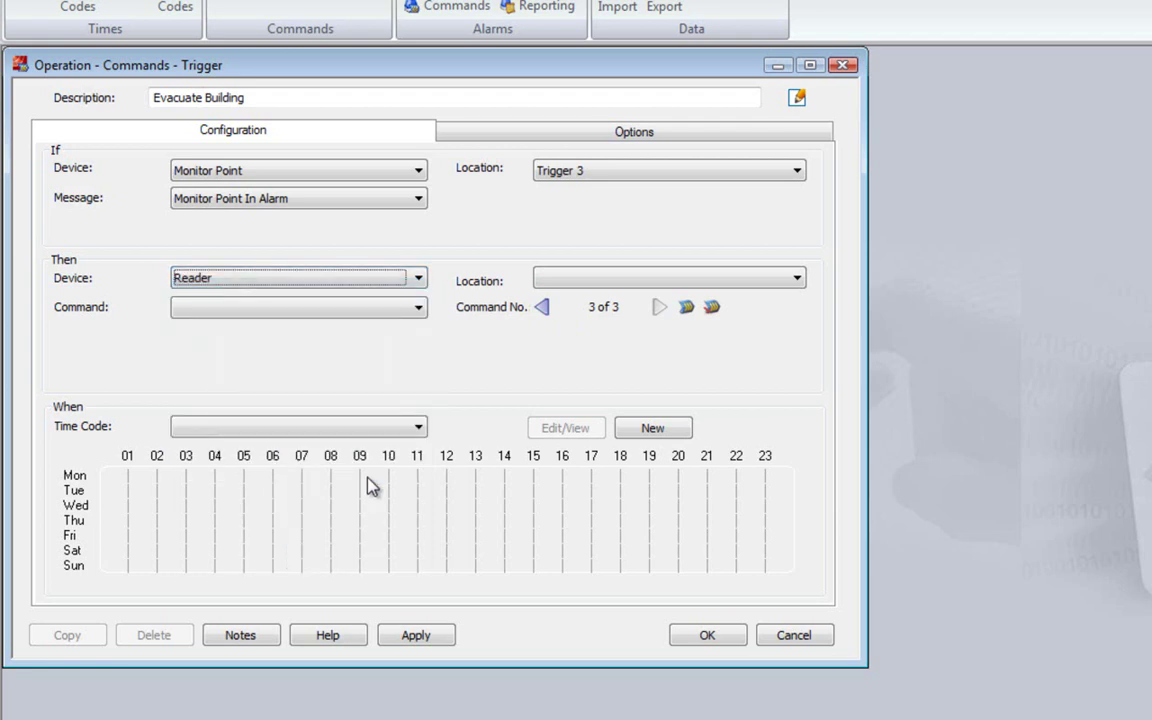
{"action": "left_click", "coordinate": [580, 279]}
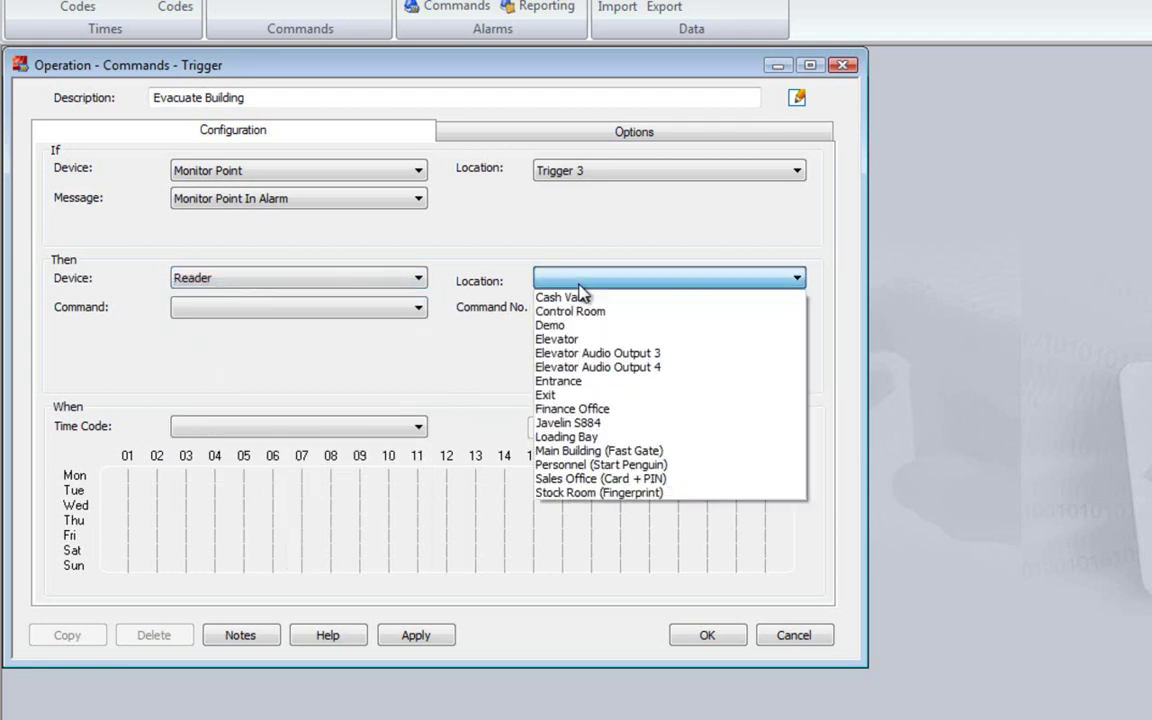
{"action": "left_click", "coordinate": [557, 381]}
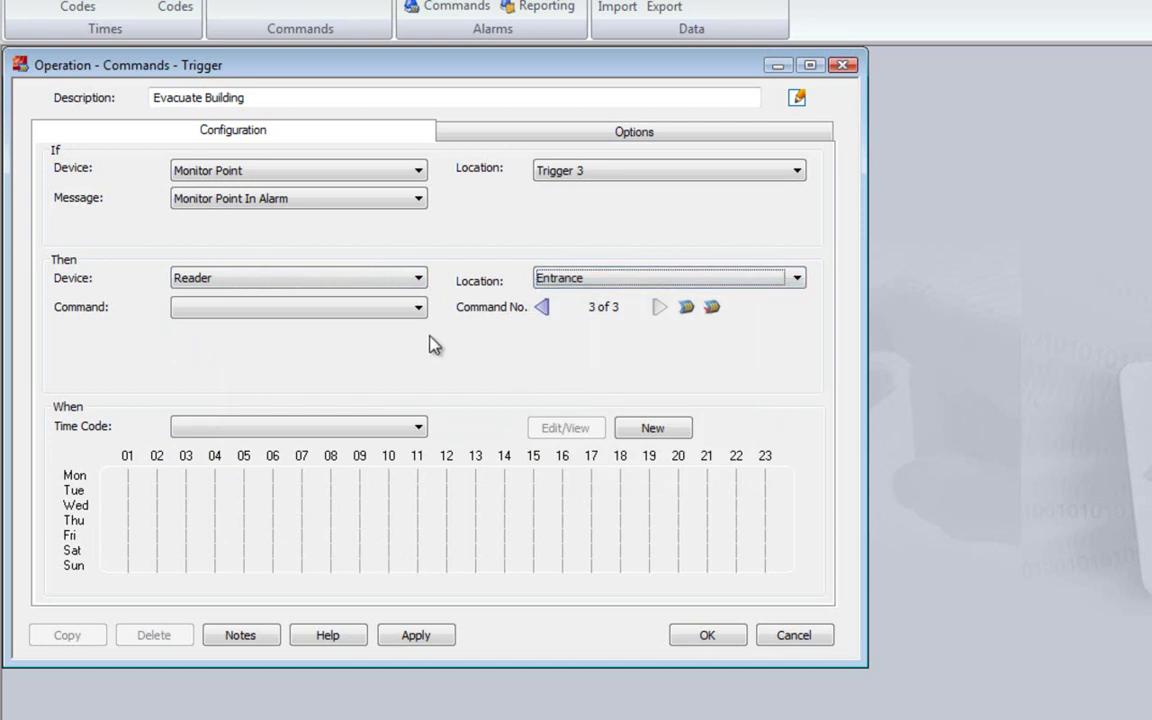
{"action": "left_click", "coordinate": [418, 308]}
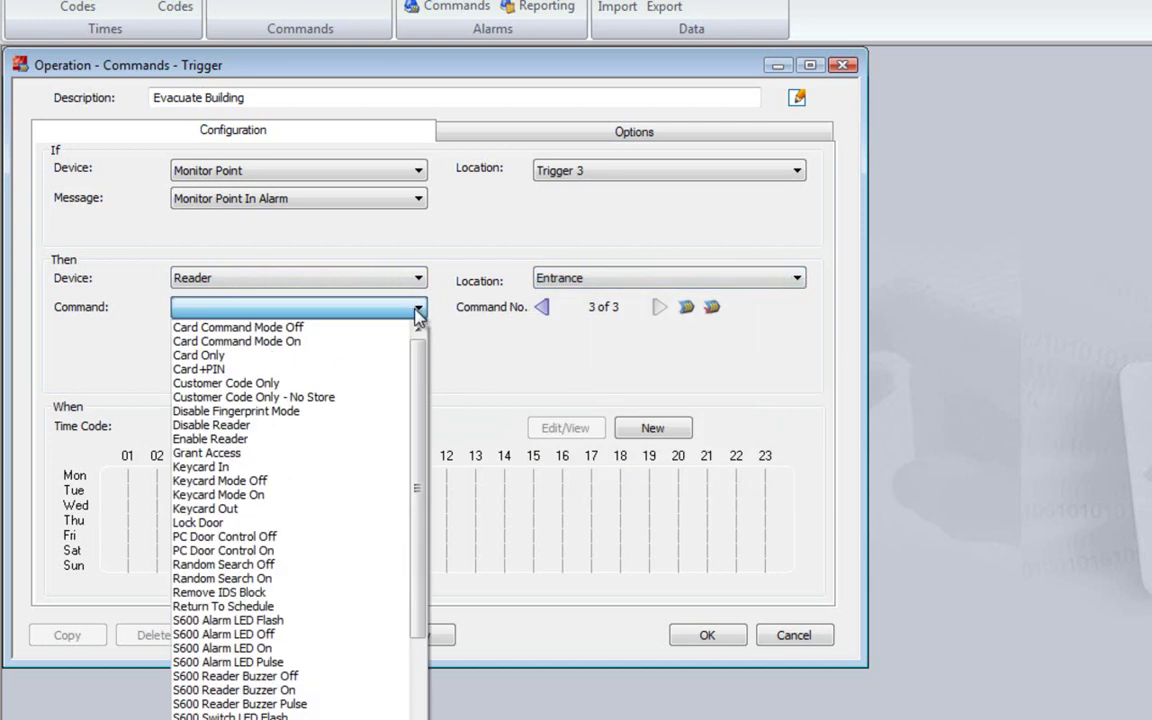
{"action": "left_click", "coordinate": [352, 454]}
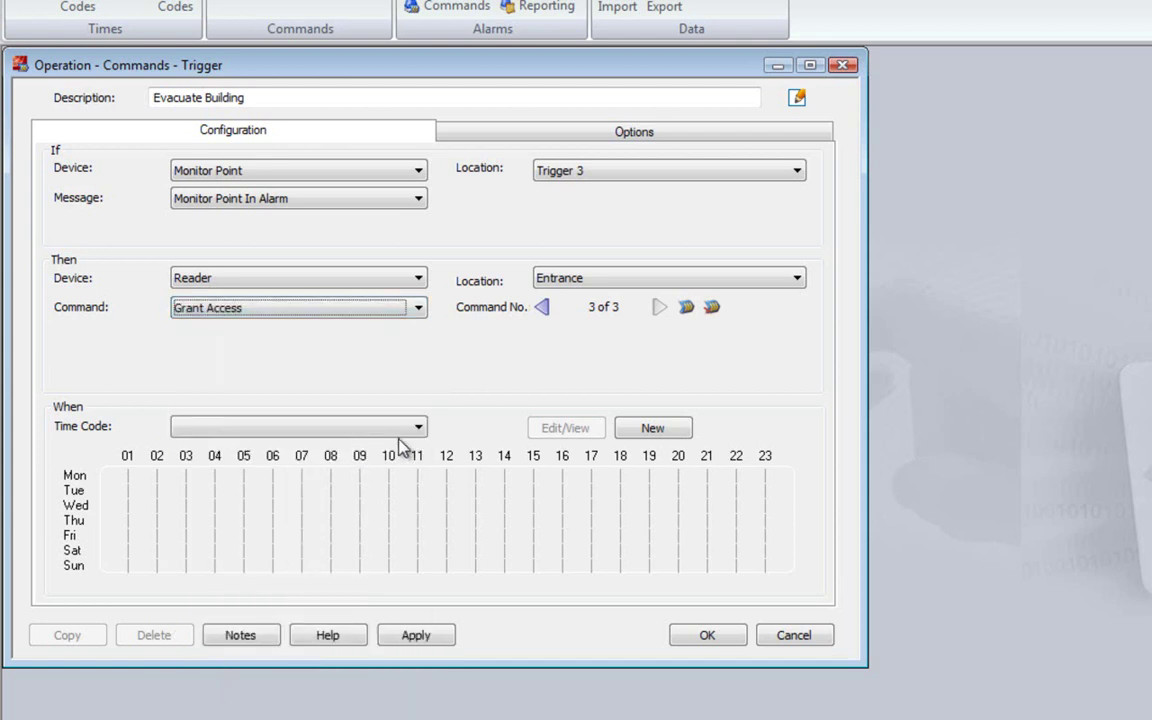
Add a fourth action showing the Evacuate message on the LED Sign serial device
{"action": "left_click", "coordinate": [686, 308]}
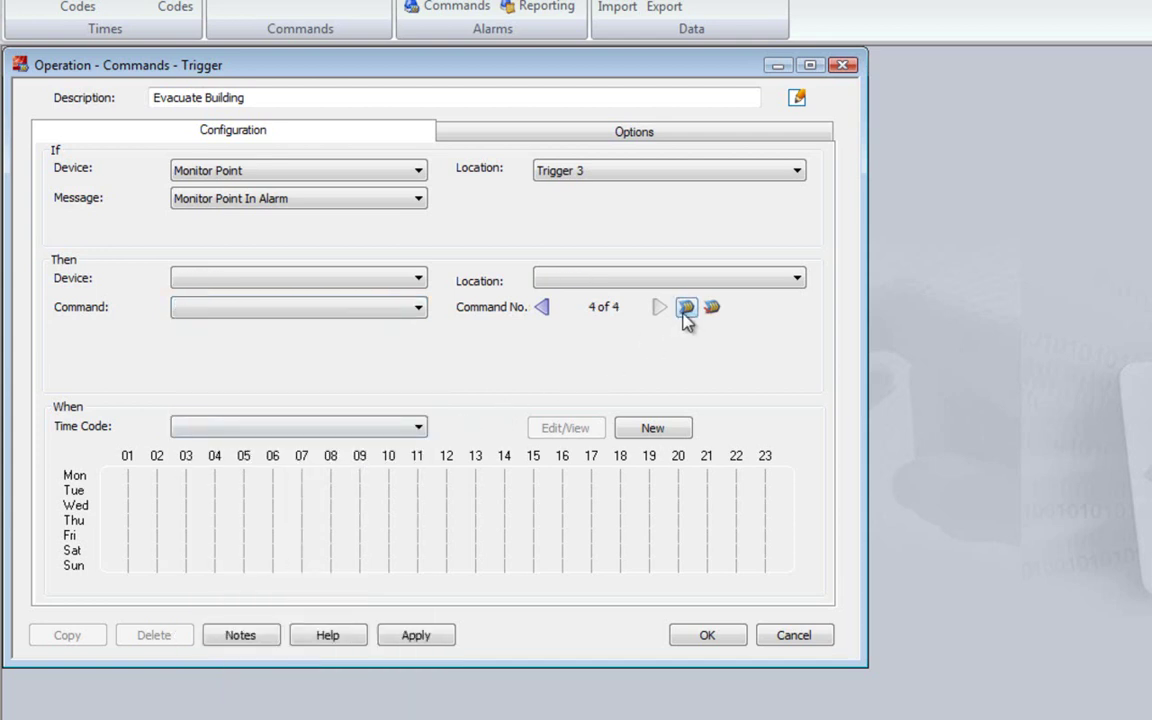
{"action": "left_click", "coordinate": [418, 280]}
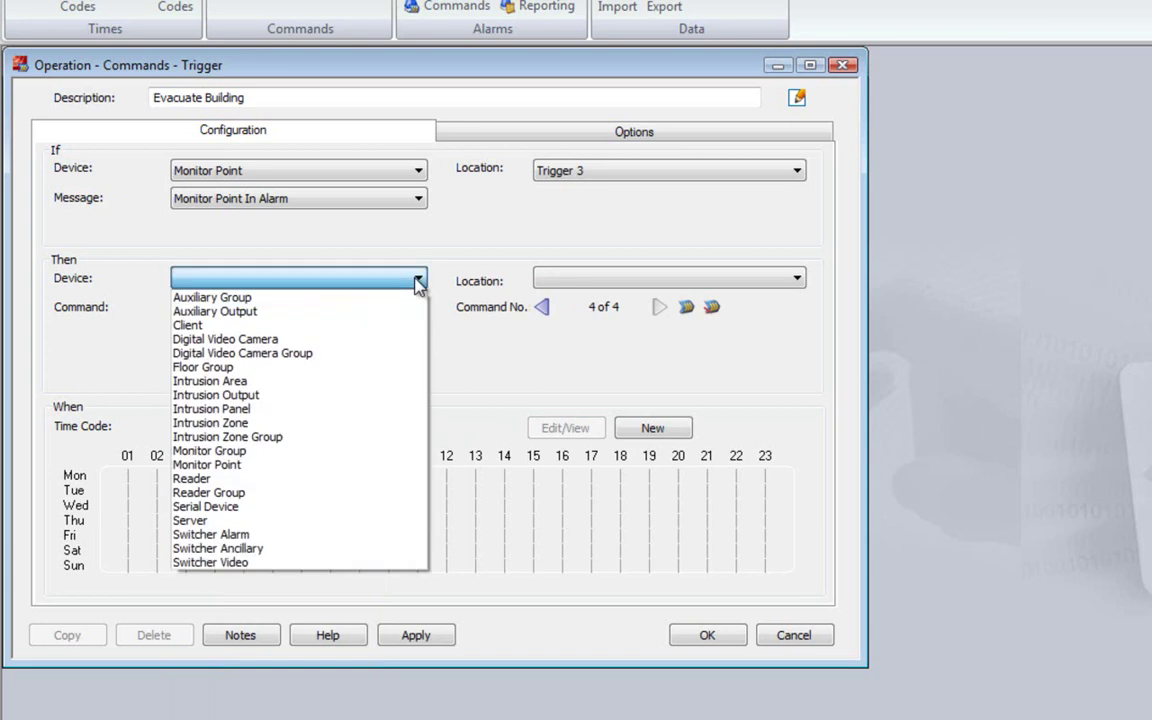
{"action": "left_click", "coordinate": [340, 510]}
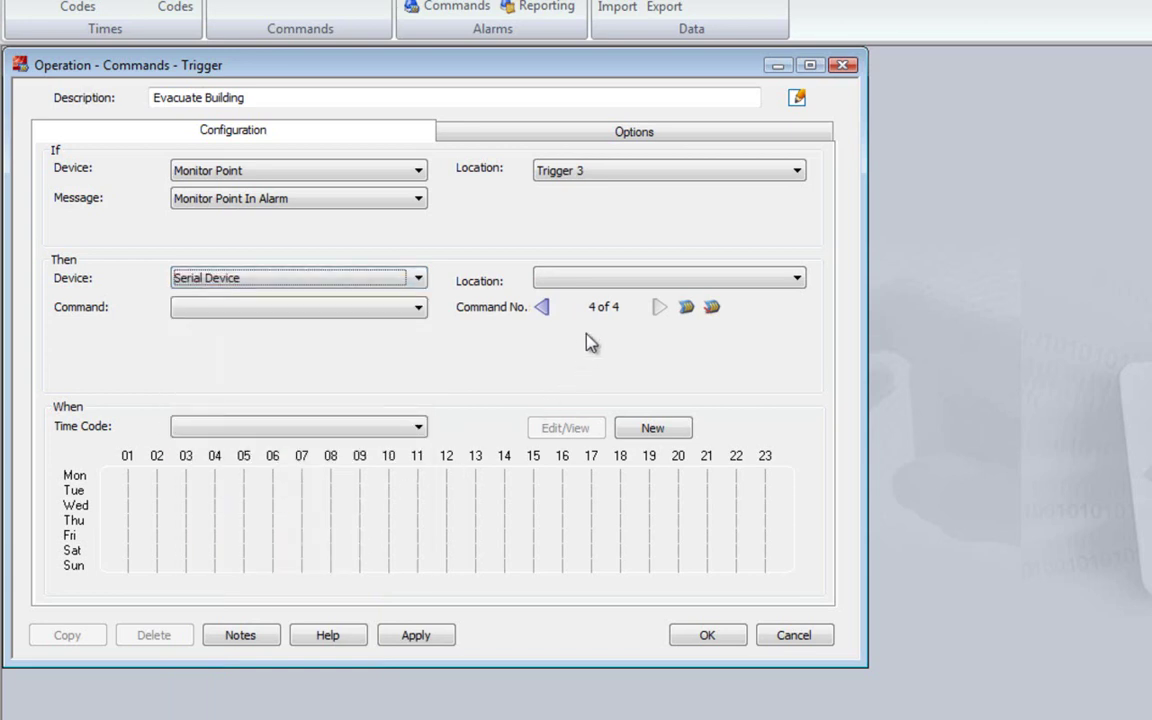
{"action": "left_click", "coordinate": [617, 285]}
{"action": "left_click", "coordinate": [550, 293]}
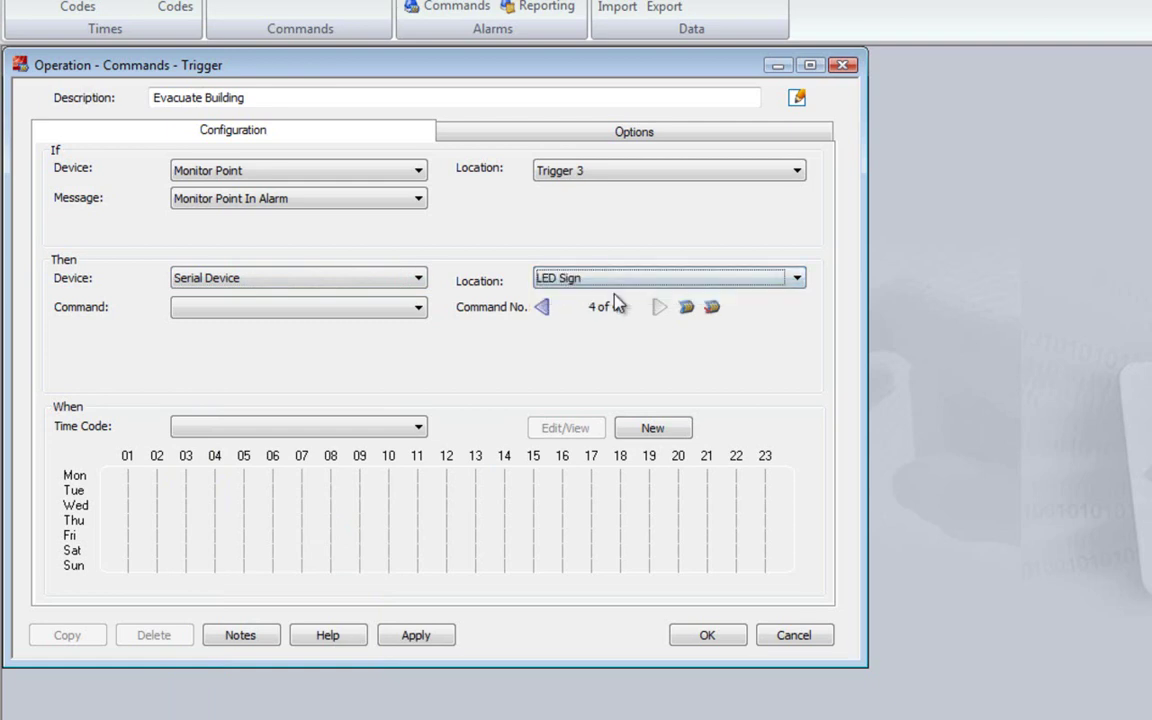
{"action": "left_click", "coordinate": [417, 308]}
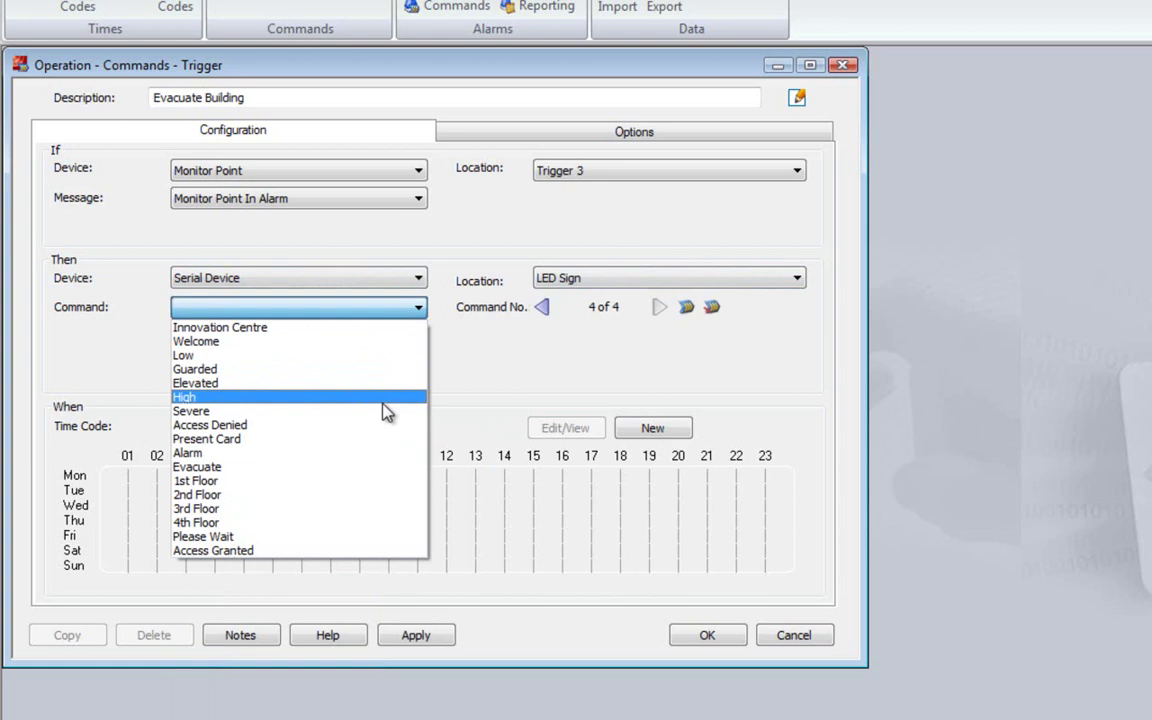
{"action": "left_click", "coordinate": [379, 468]}
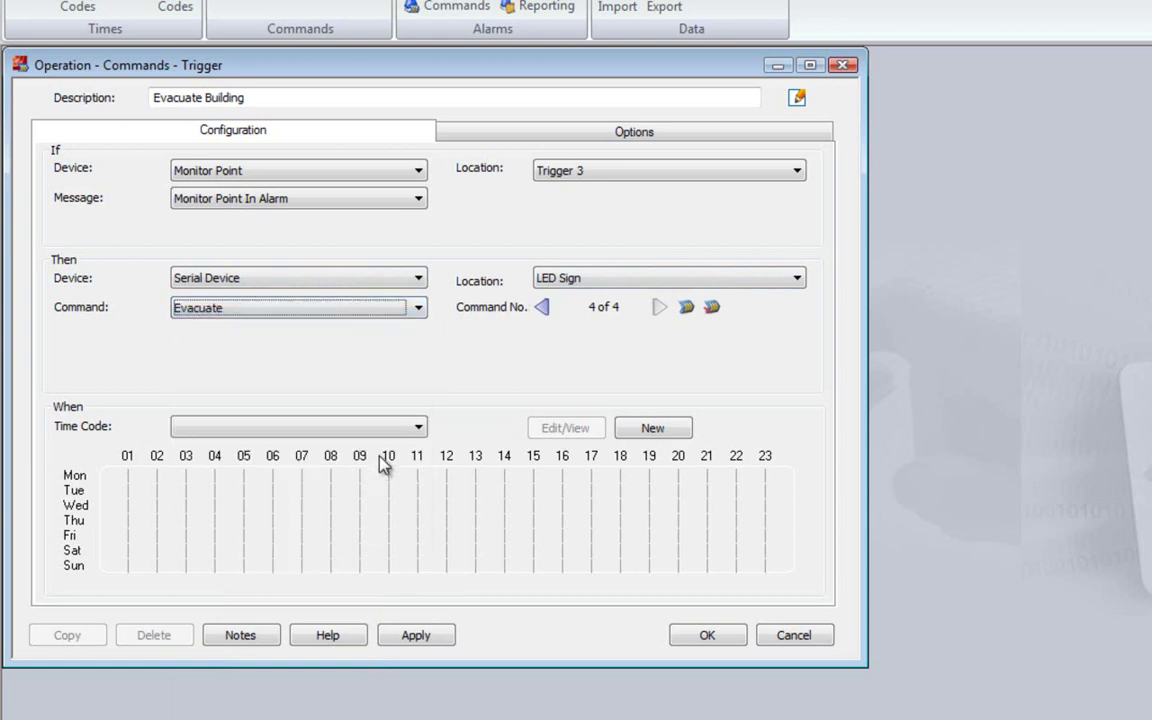
Limit it to the Weekday 9-5 Trigger time code and save the Evacuate Building trigger
{"action": "left_click", "coordinate": [420, 428]}
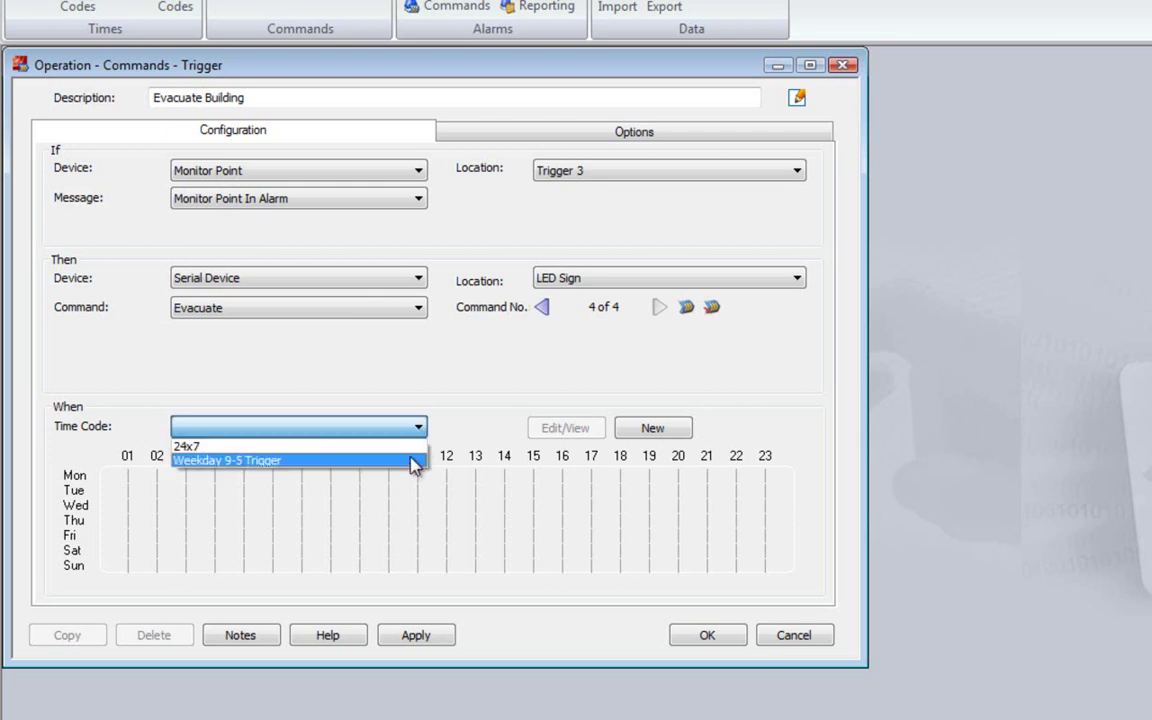
{"action": "left_click", "coordinate": [413, 461]}
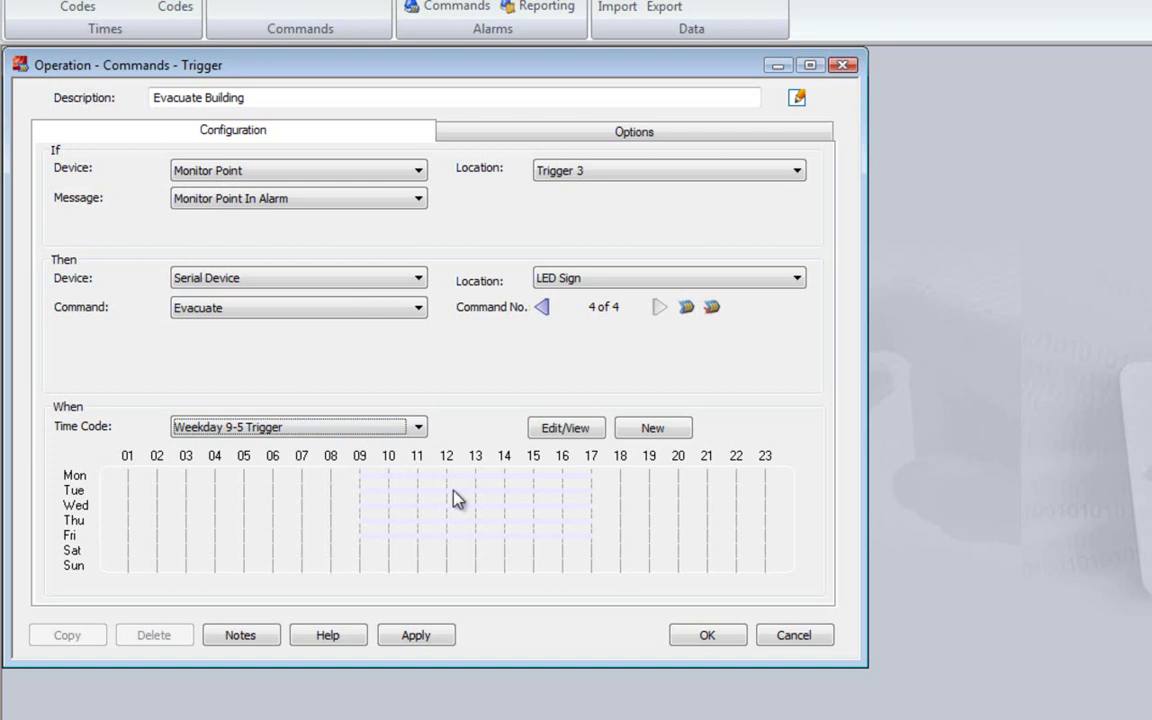
{"action": "left_click", "coordinate": [708, 637]}
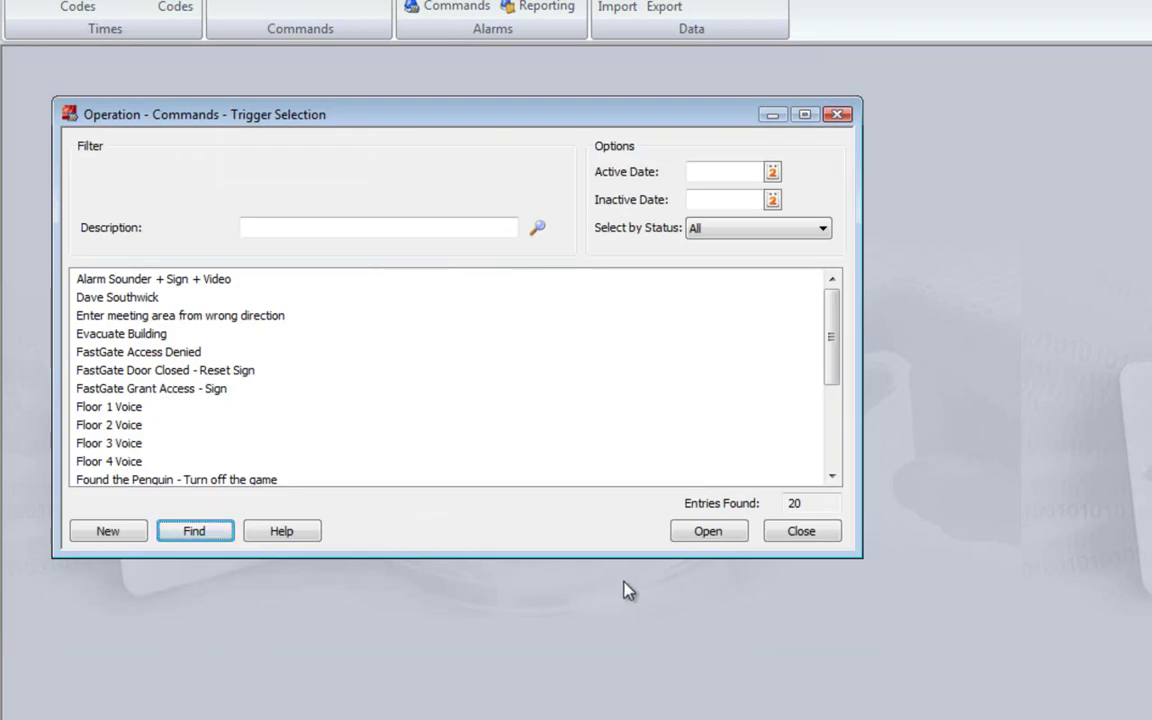
Select Evacuate Building in the trigger list and close the Trigger Selection window
{"action": "left_click", "coordinate": [245, 337]}
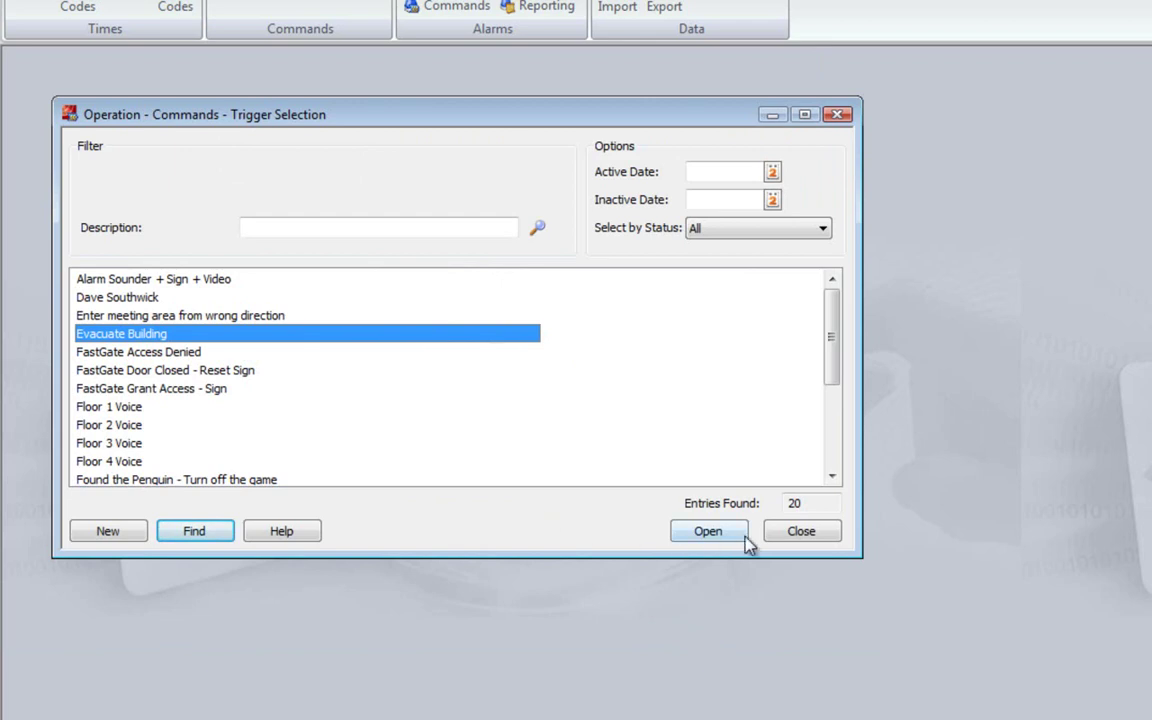
{"action": "left_click", "coordinate": [798, 538]}
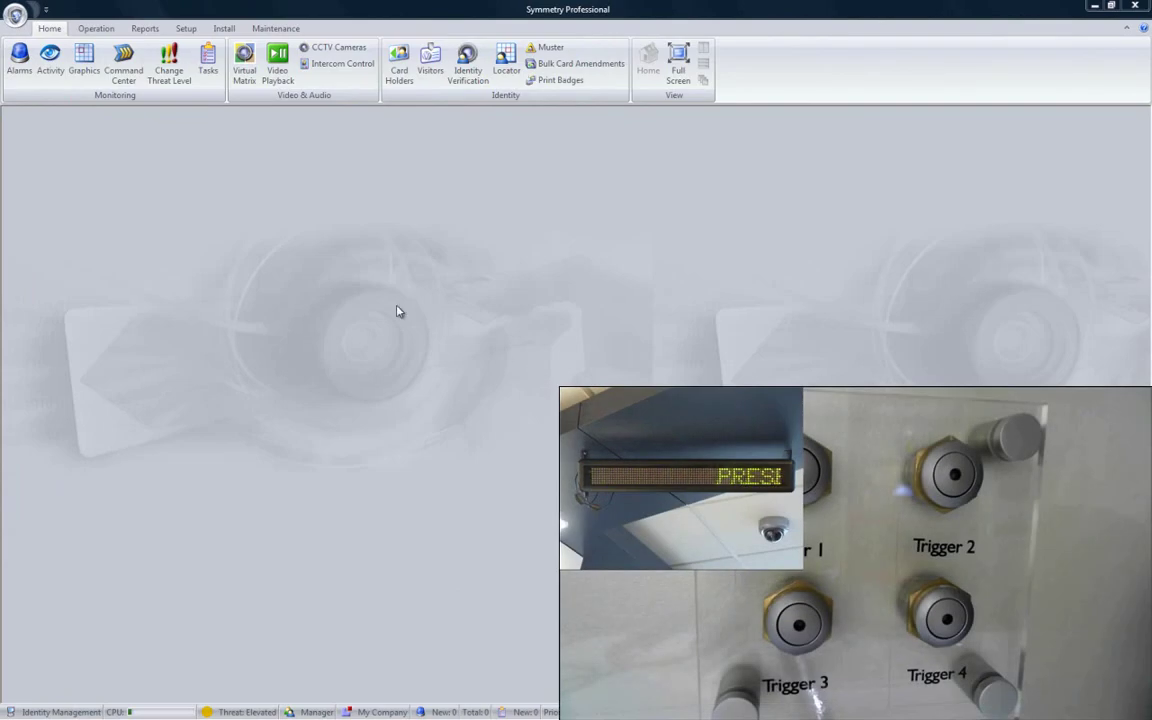
{"action": "left_click", "coordinate": [50, 60]}
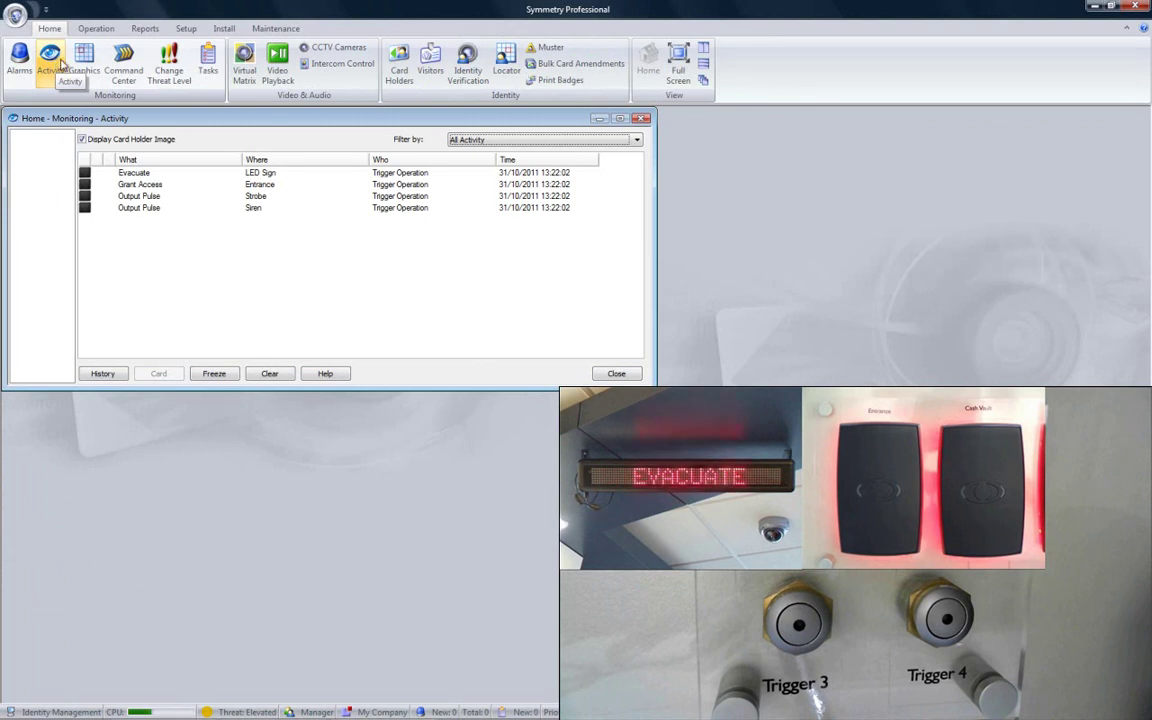
{"action": "left_click", "coordinate": [616, 374]}
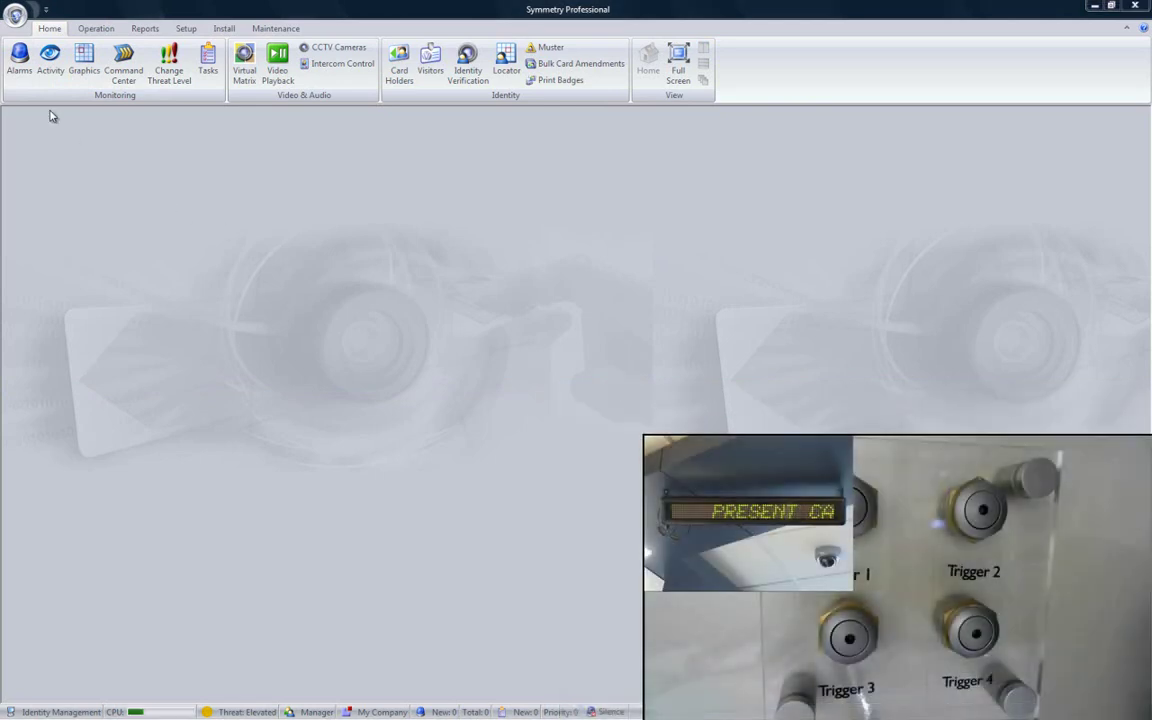
Select the Trigger 3 Monitor Point In Alarm alarm and comment 'Keyholder not available'
{"action": "left_click", "coordinate": [29, 76]}
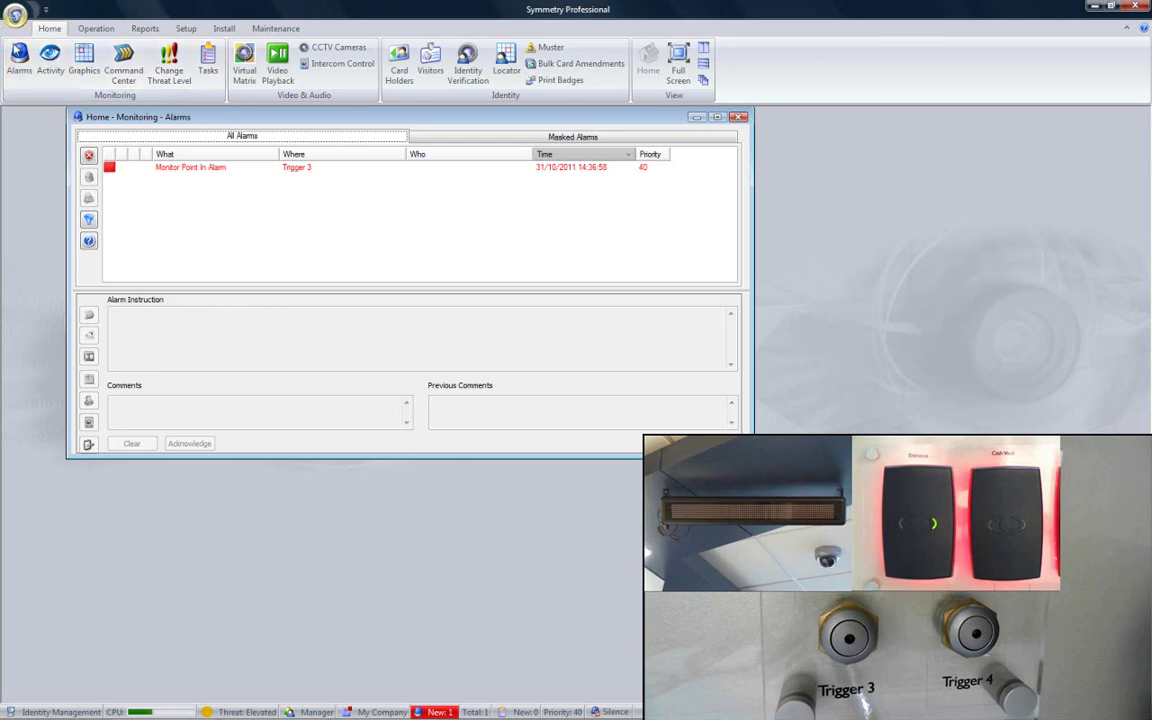
{"action": "left_click", "coordinate": [193, 174]}
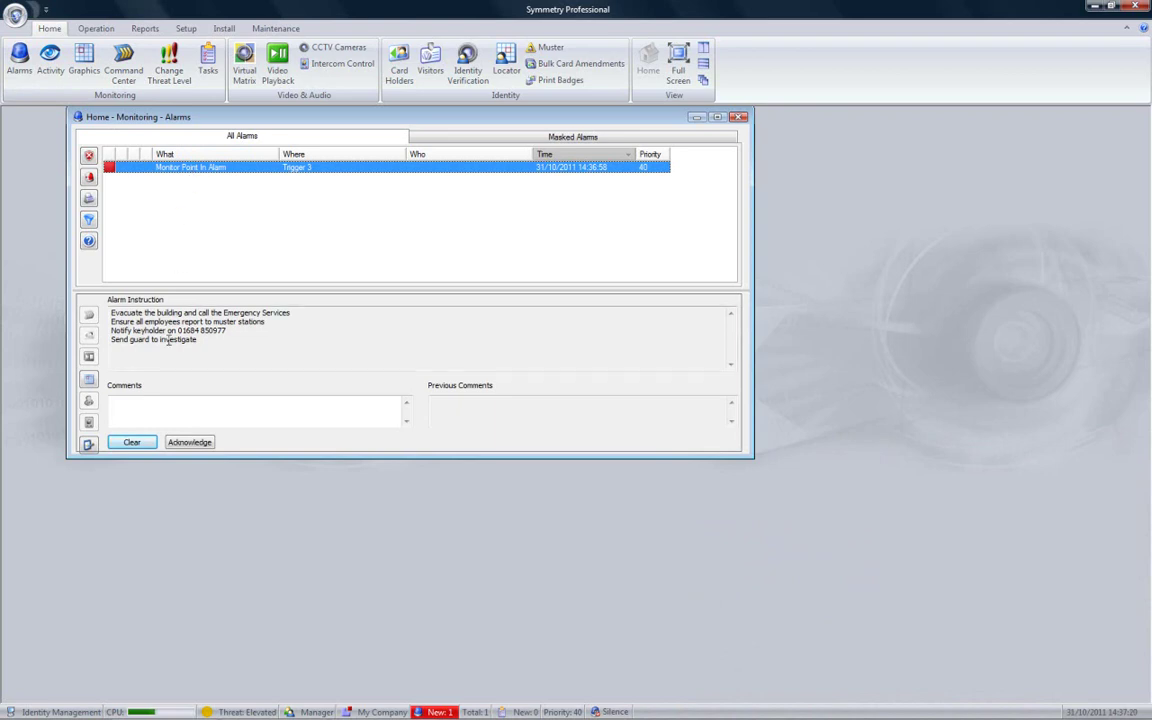
{"action": "left_click", "coordinate": [163, 399]}
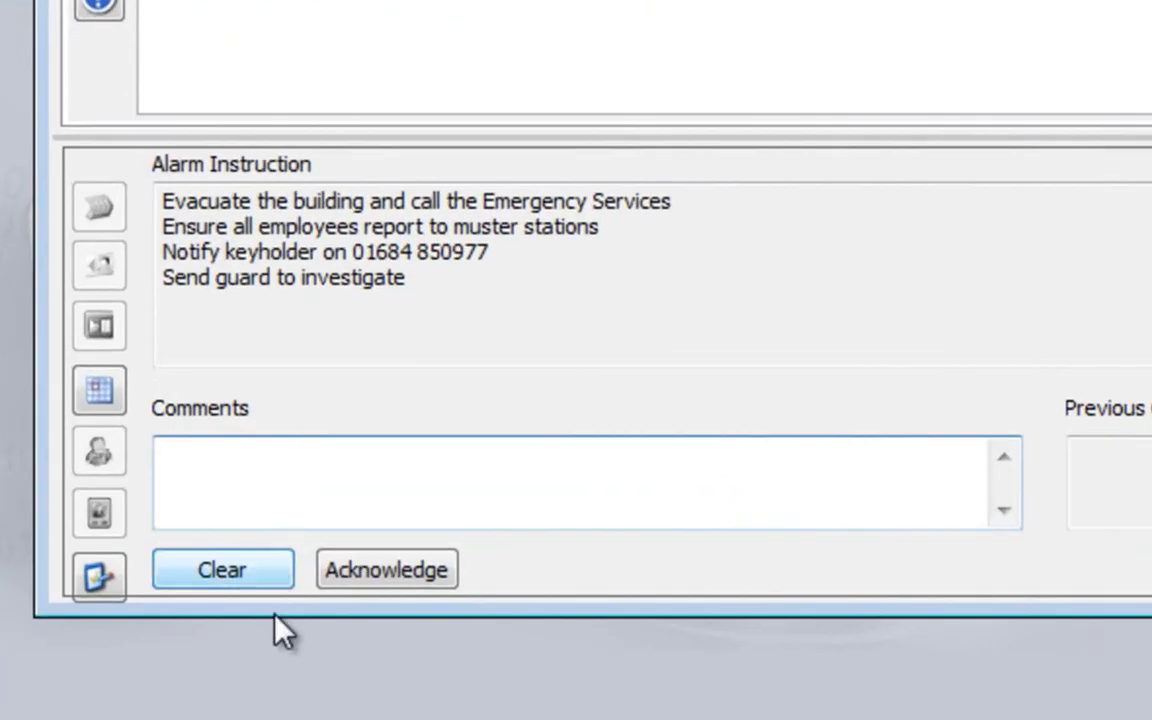
{"action": "type", "text": "Key"}
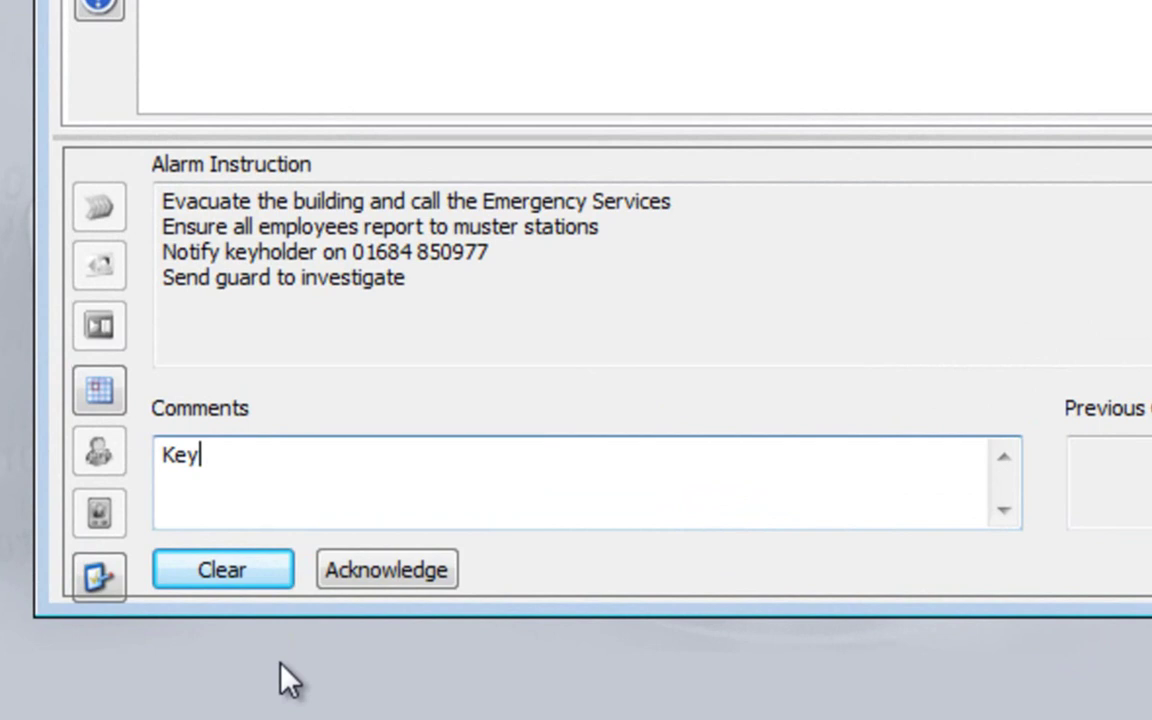
{"action": "type", "text": "holder not "}
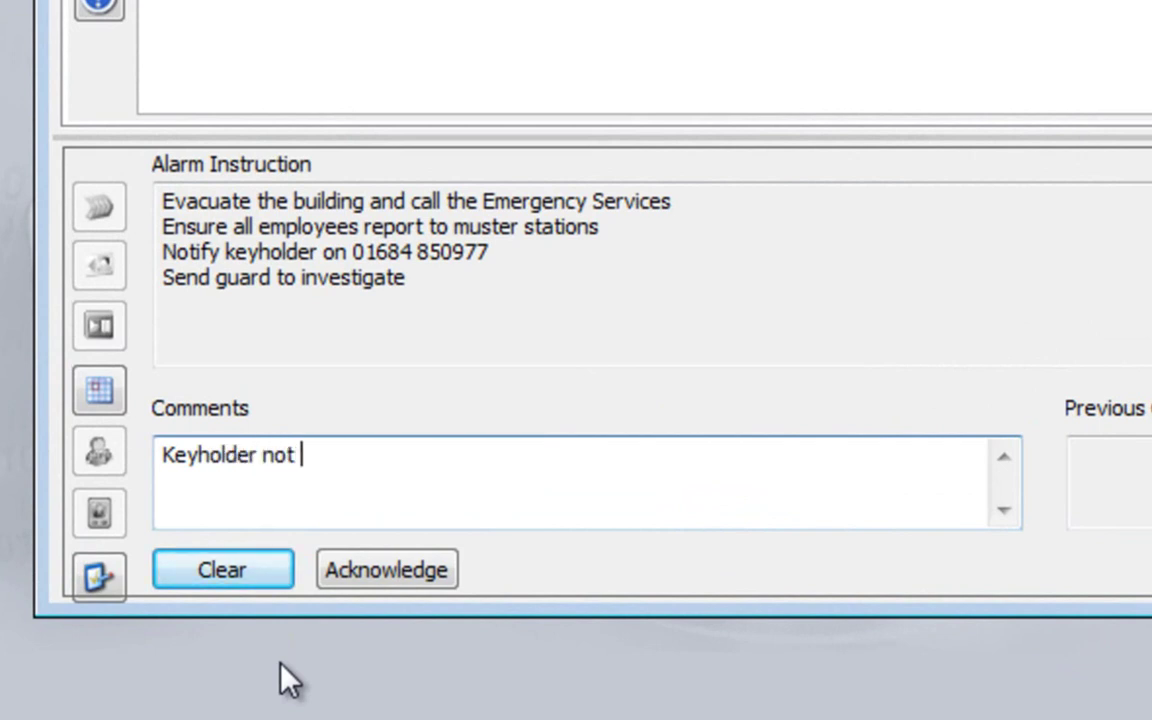
{"action": "type", "text": "available"}
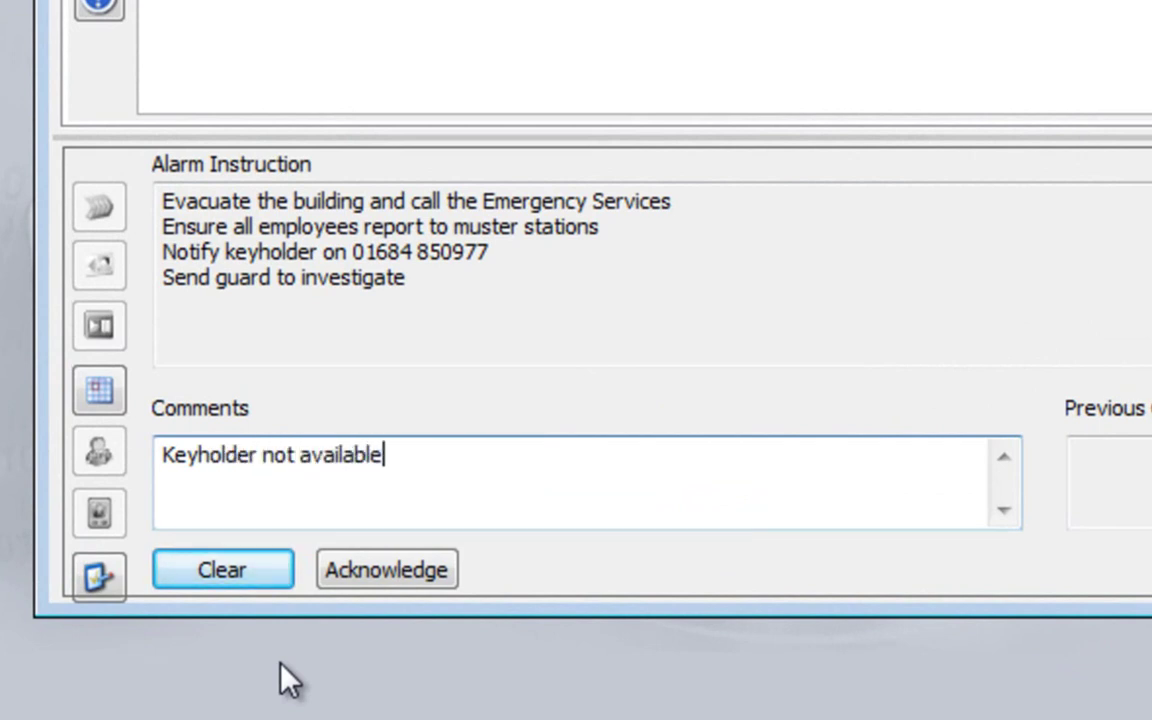
Clear the Trigger 3 alarm with its comment and close the Monitoring - Alarms window
{"action": "left_click", "coordinate": [224, 585]}
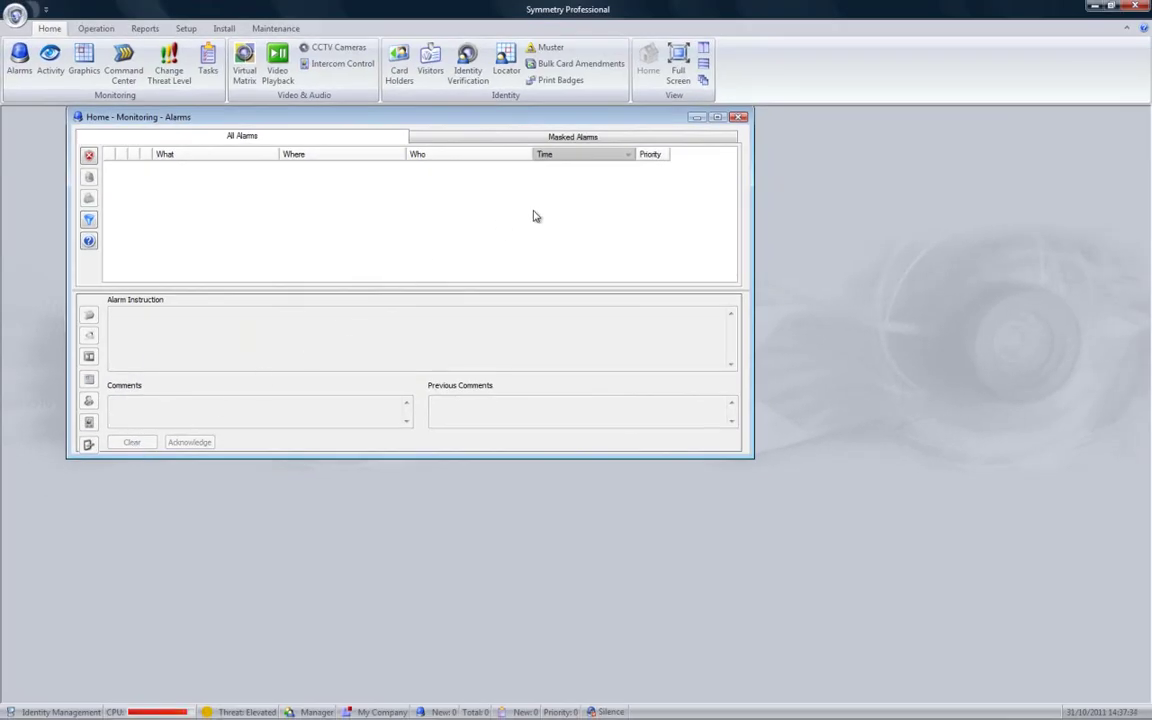
{"action": "left_click", "coordinate": [739, 118]}
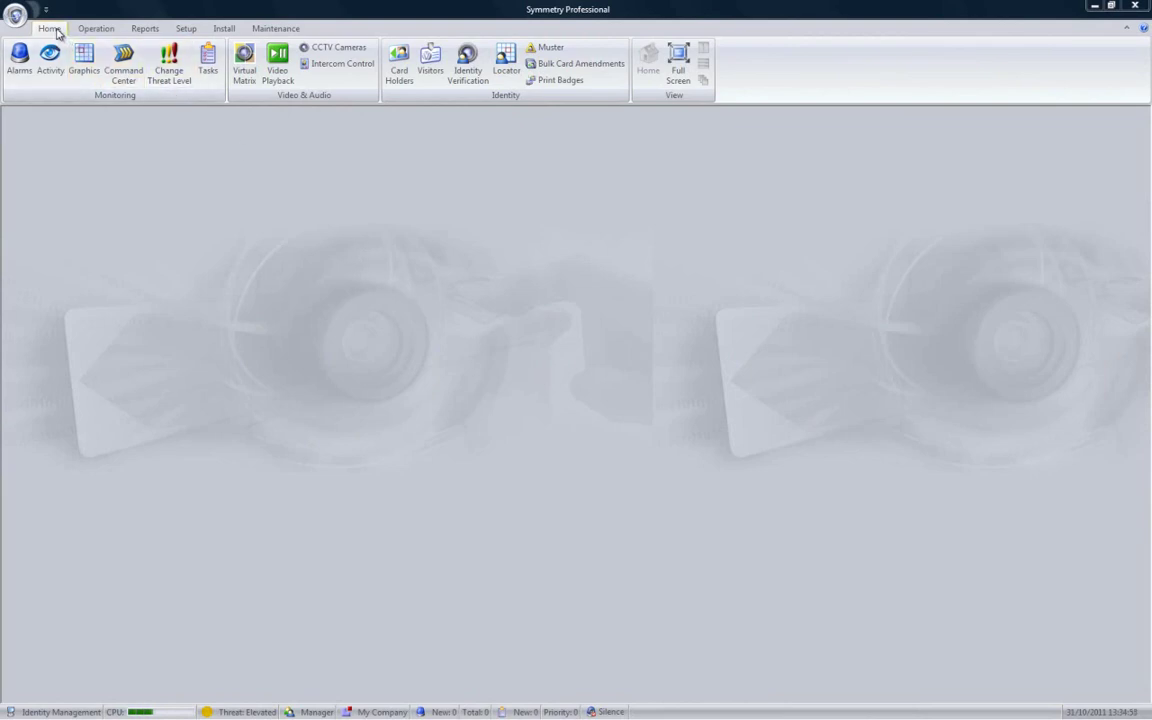
Display the Third Floor plan under Office > Manufacturing in Graphics
{"action": "left_click", "coordinate": [84, 60]}
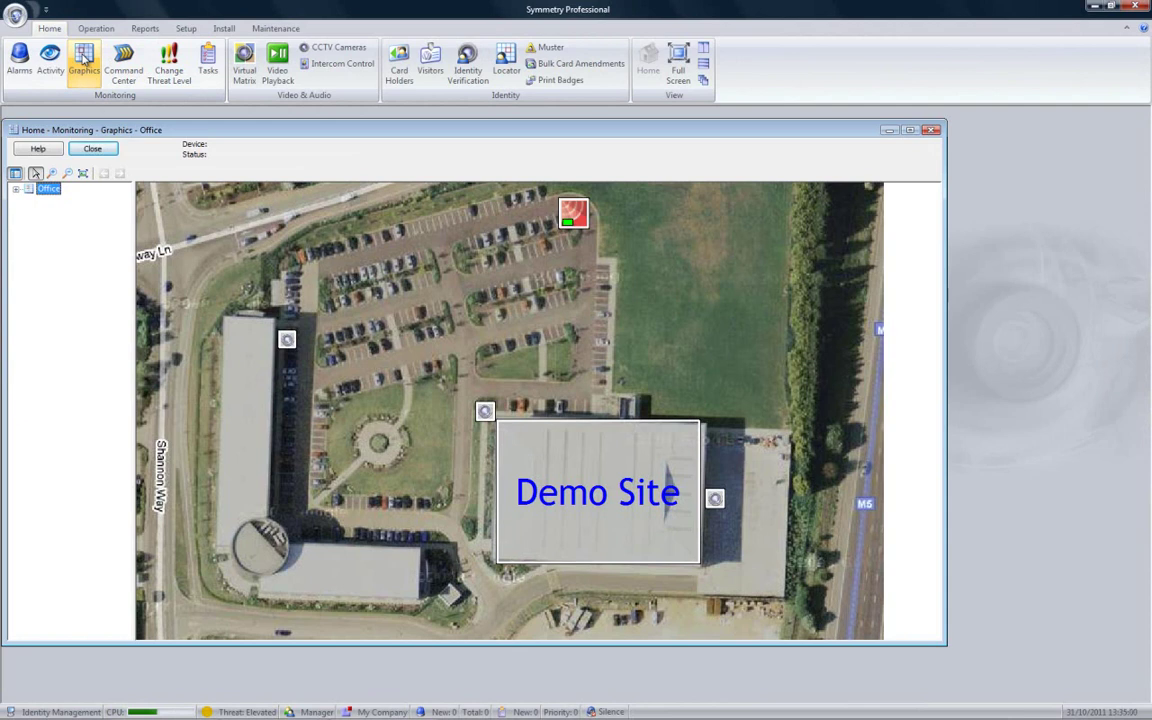
{"action": "left_click", "coordinate": [17, 190]}
{"action": "left_click", "coordinate": [29, 202]}
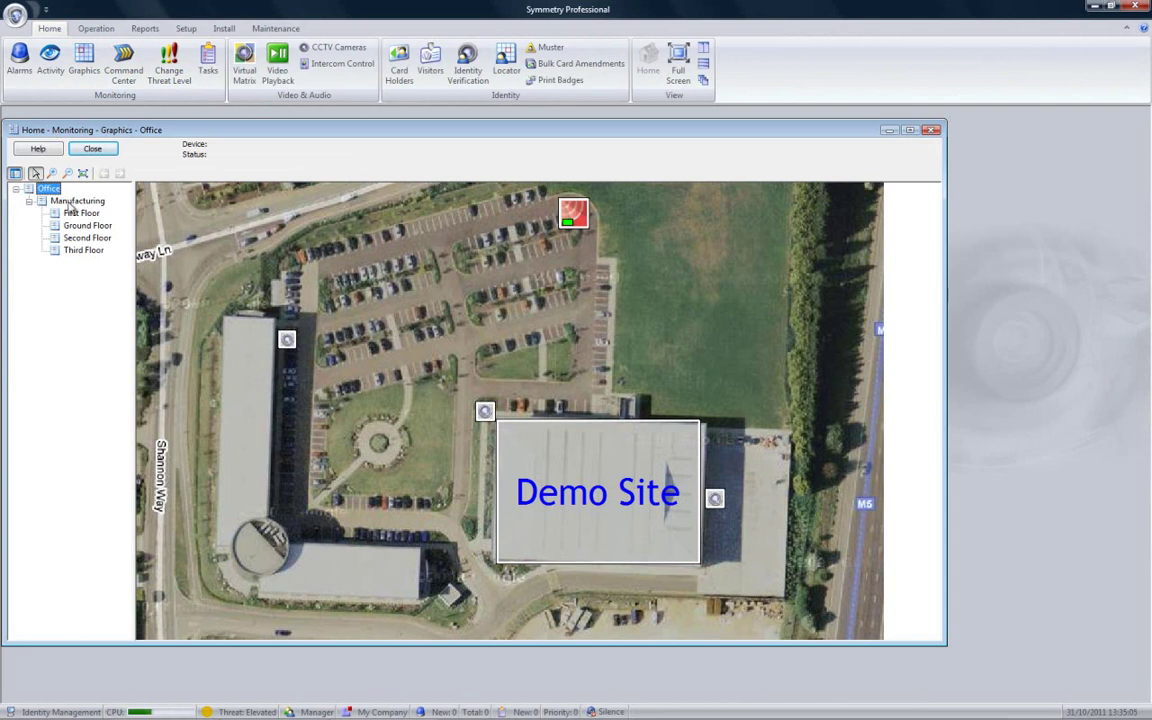
{"action": "left_click", "coordinate": [77, 202]}
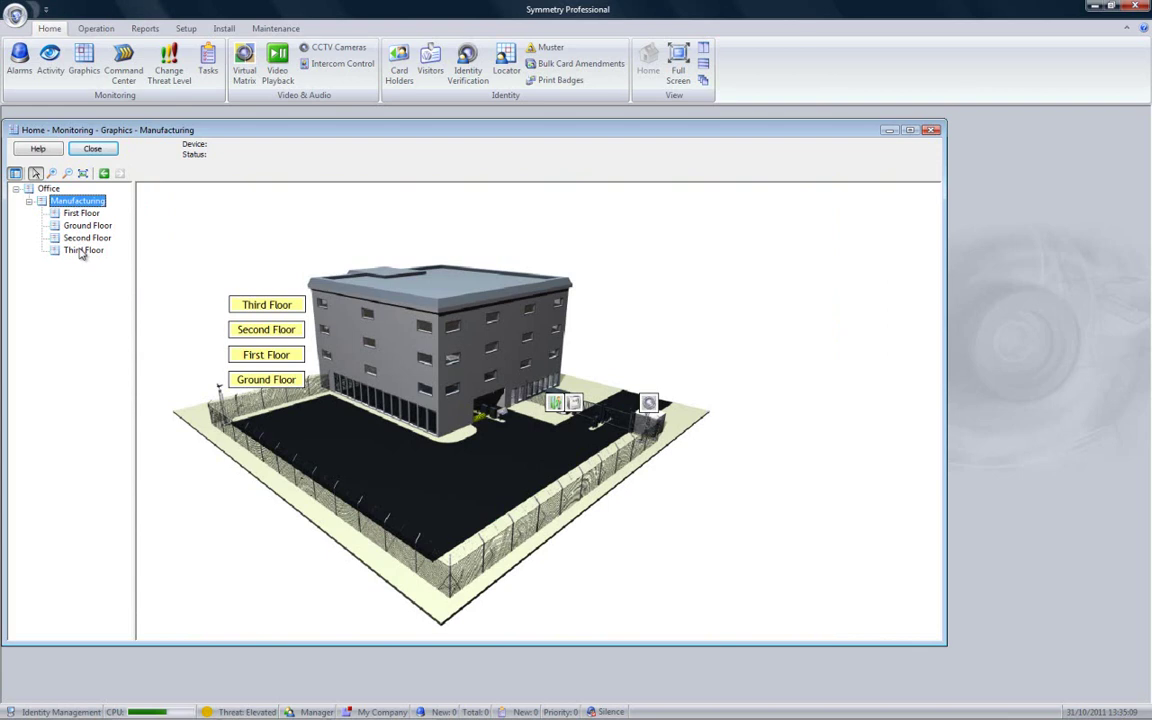
{"action": "left_click", "coordinate": [82, 251]}
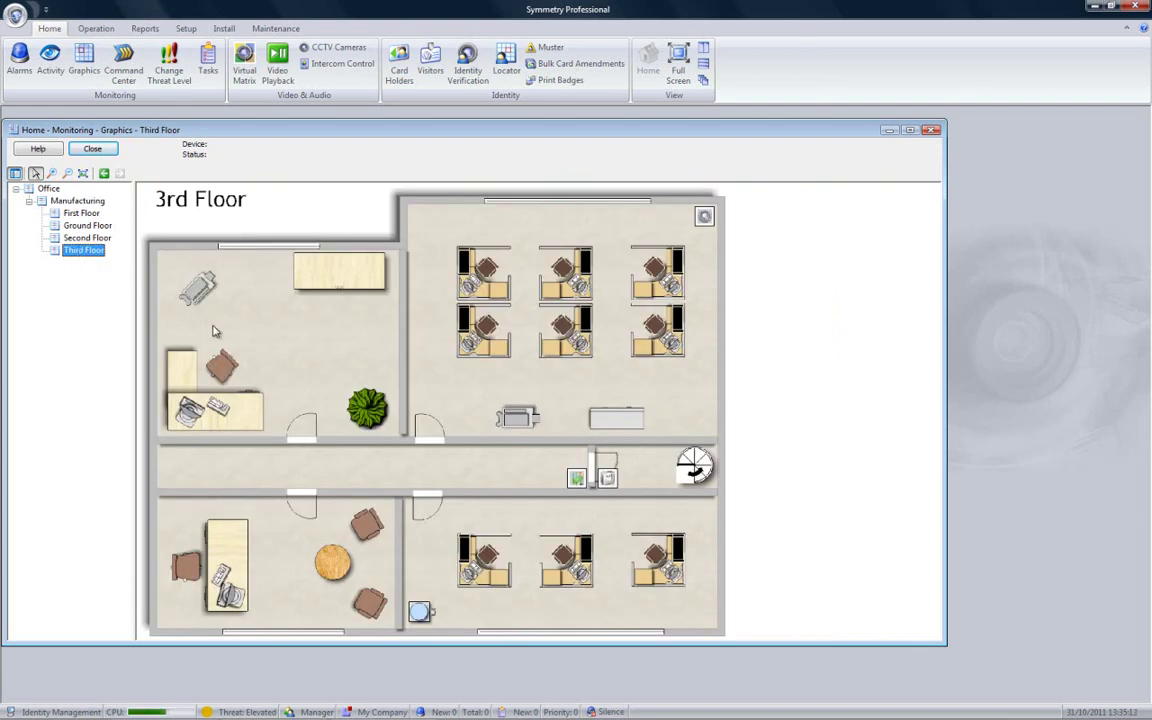
Grant access at the Entrance door from its floor-plan icon, then close the graphics
{"action": "right_click", "coordinate": [577, 480]}
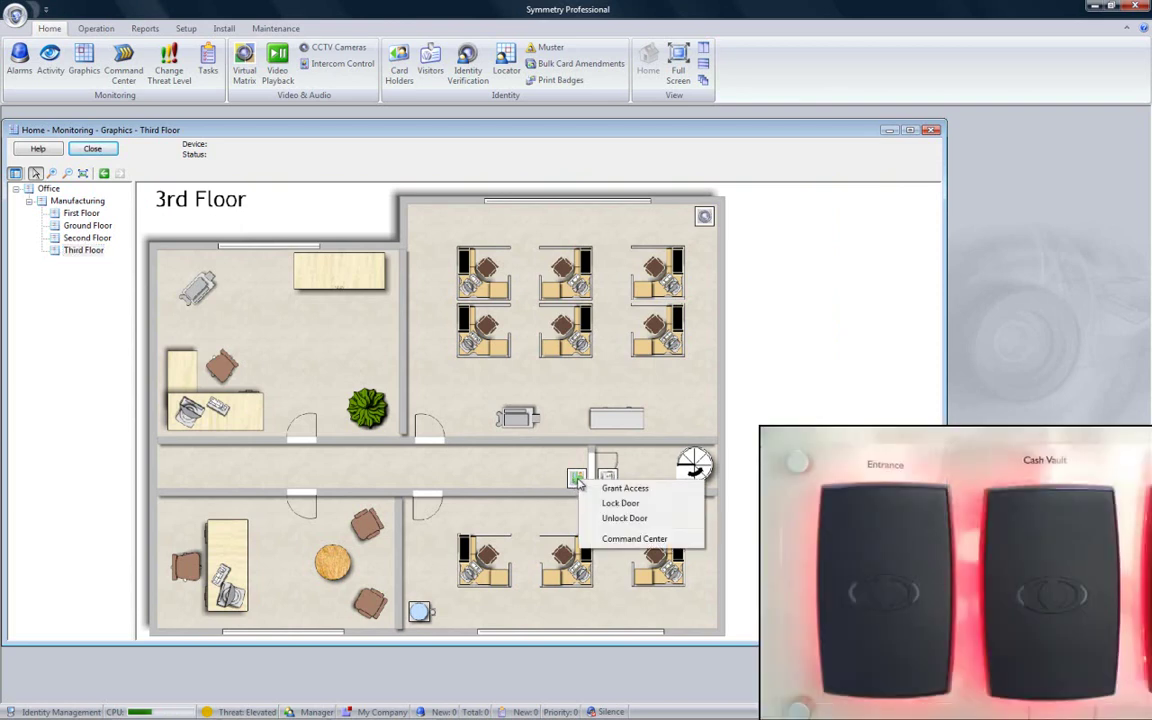
{"action": "left_click", "coordinate": [600, 489]}
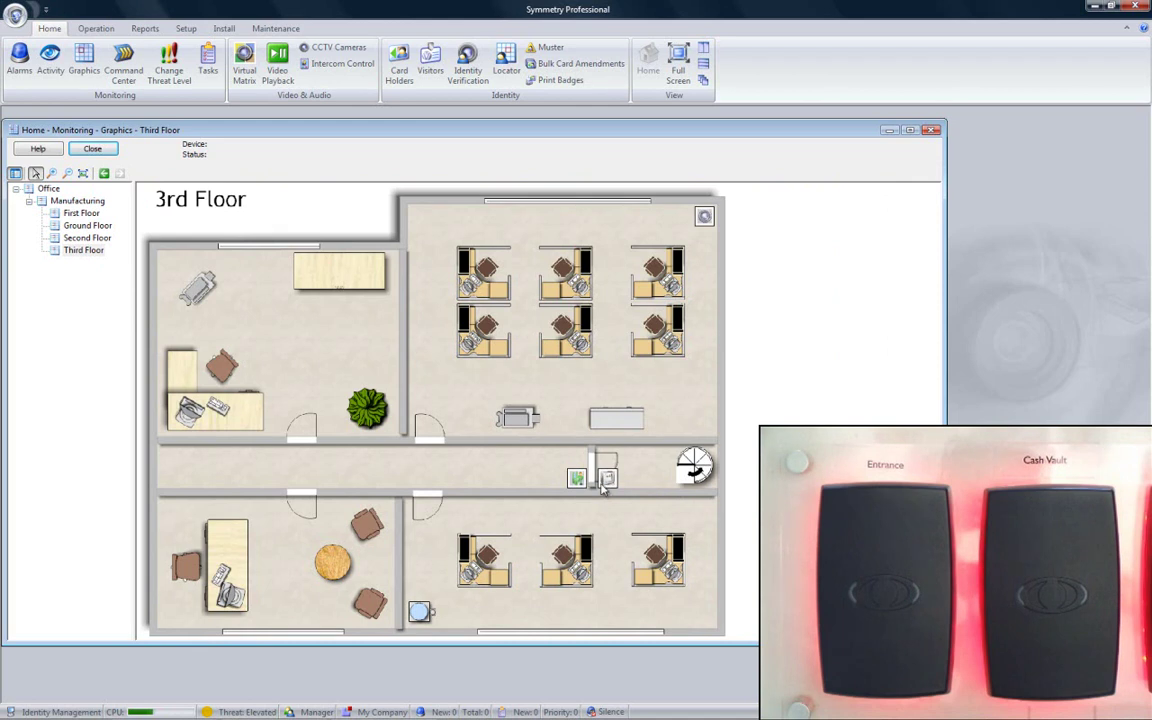
{"action": "left_click", "coordinate": [106, 151]}
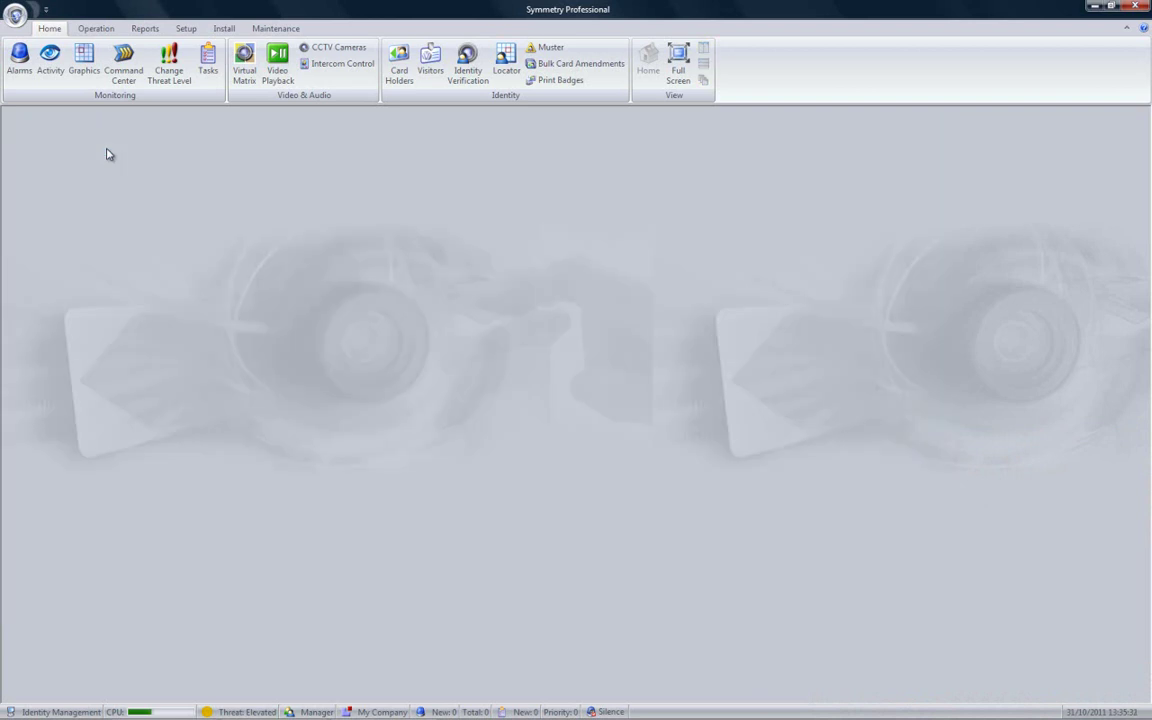